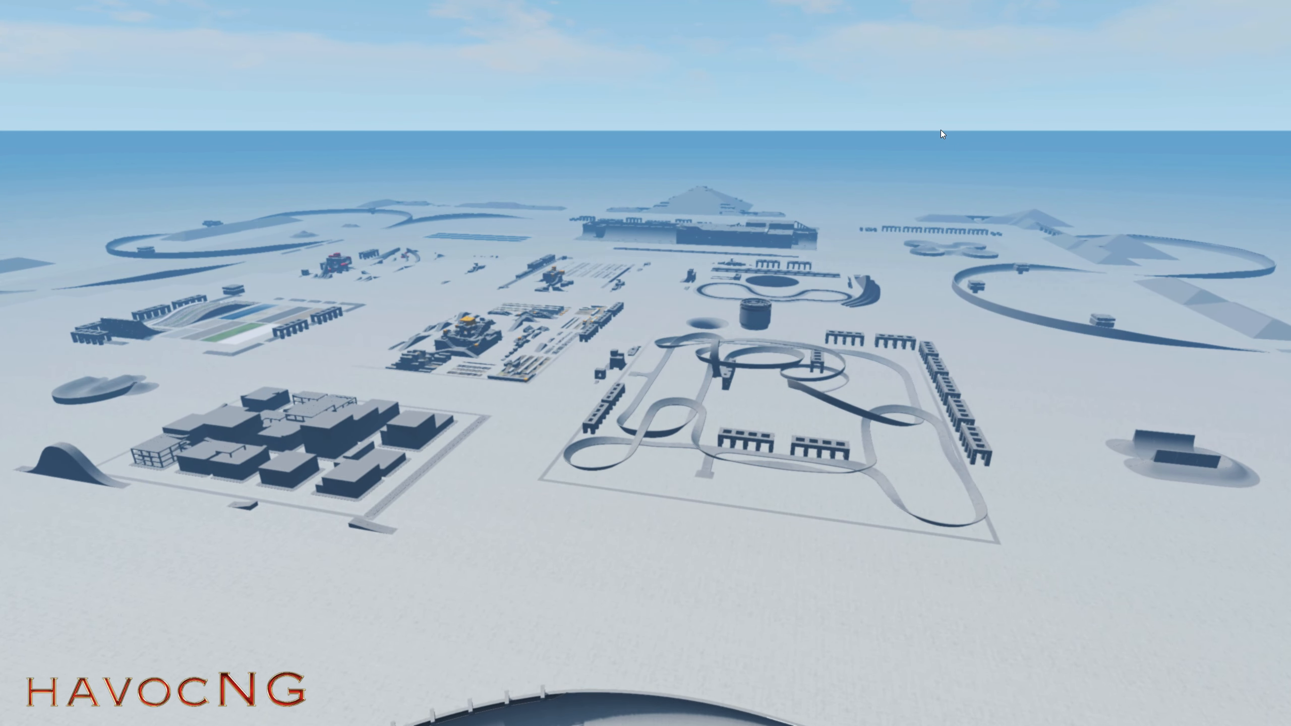
Step: Switch to File Explorer and open C:\Program Files (x86)\Steam\steamapps\common\BeamNG.drive\content\levels
key(Escape)
click(335, 19)
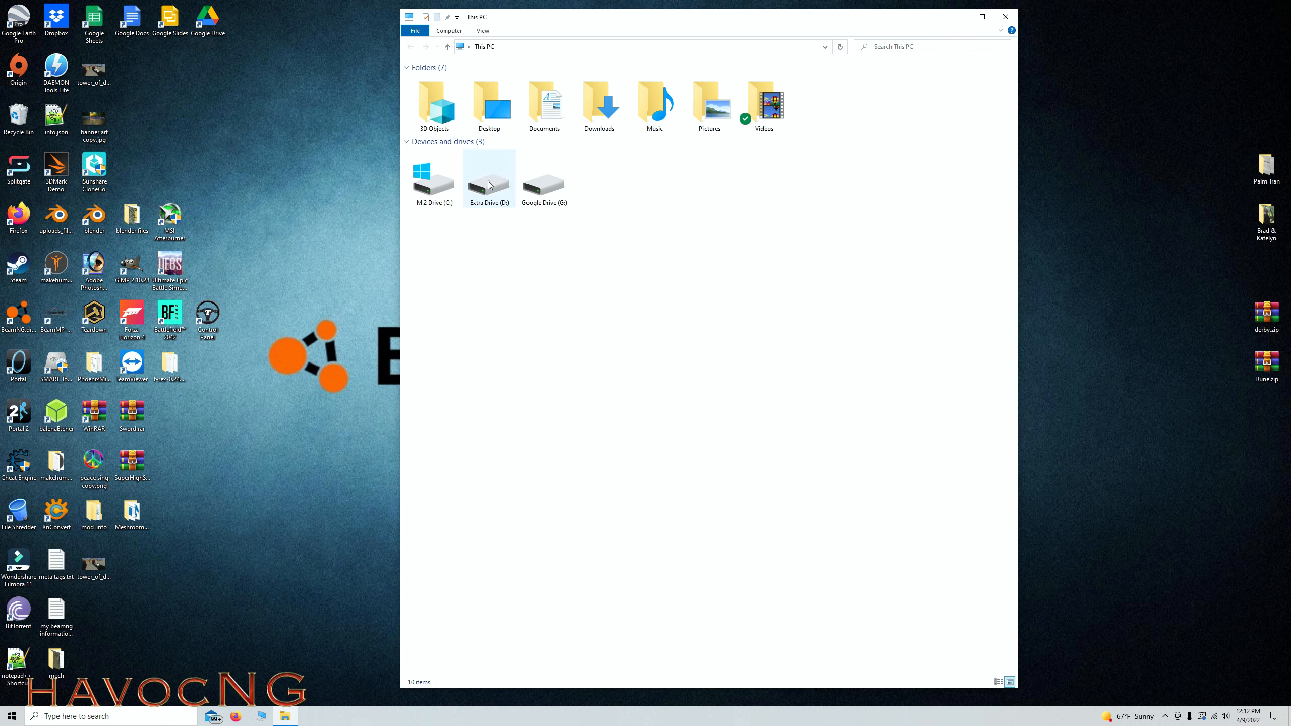
double_click(442, 193)
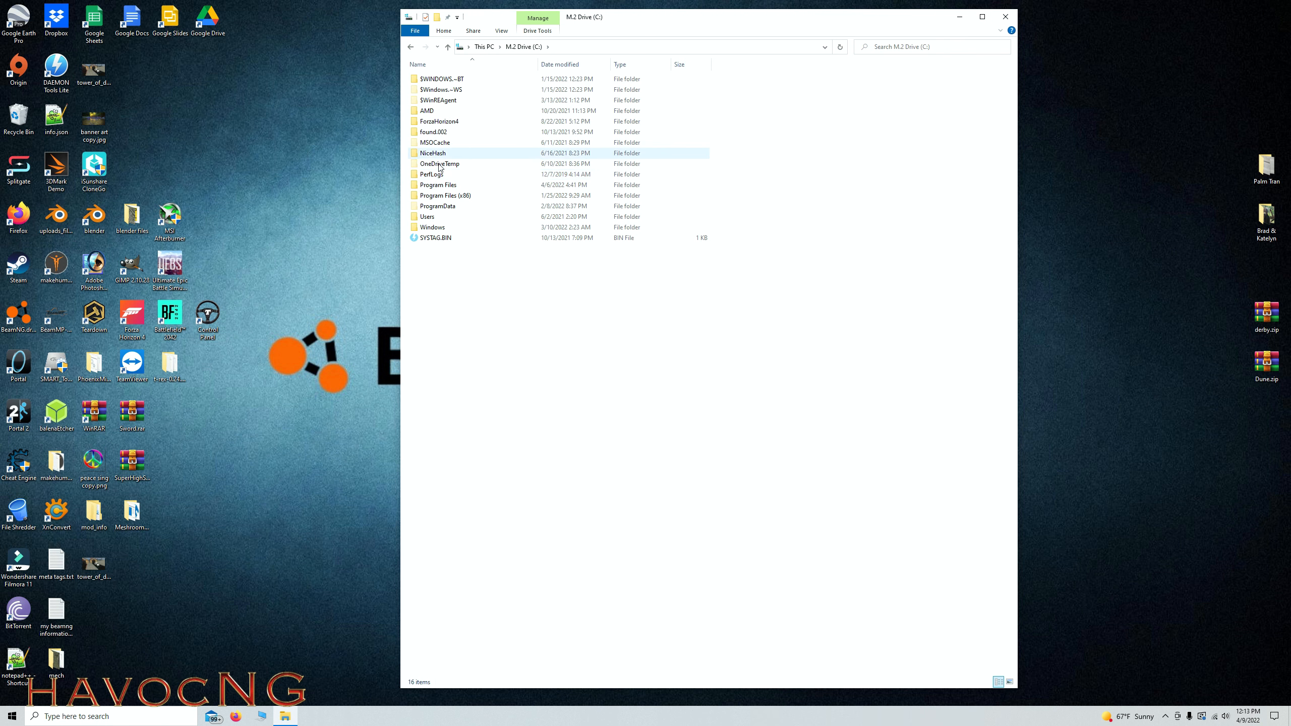
click(456, 195)
double_click(455, 195)
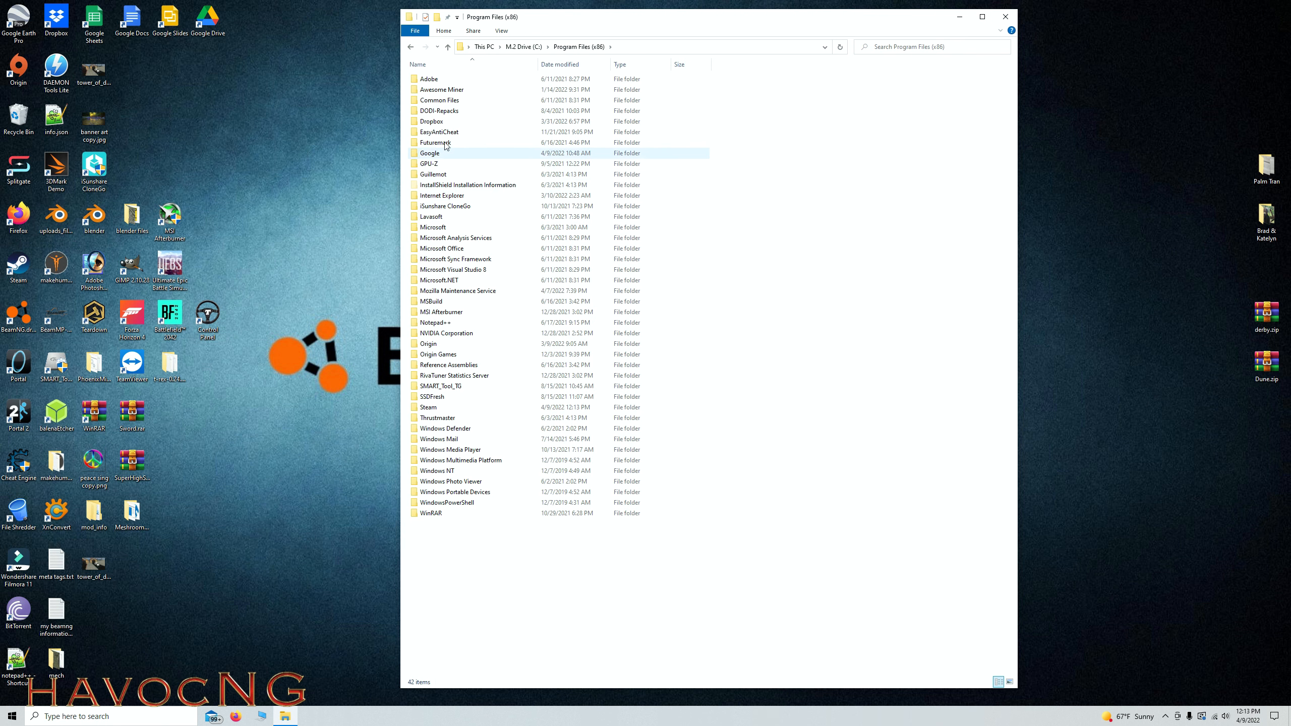
double_click(433, 409)
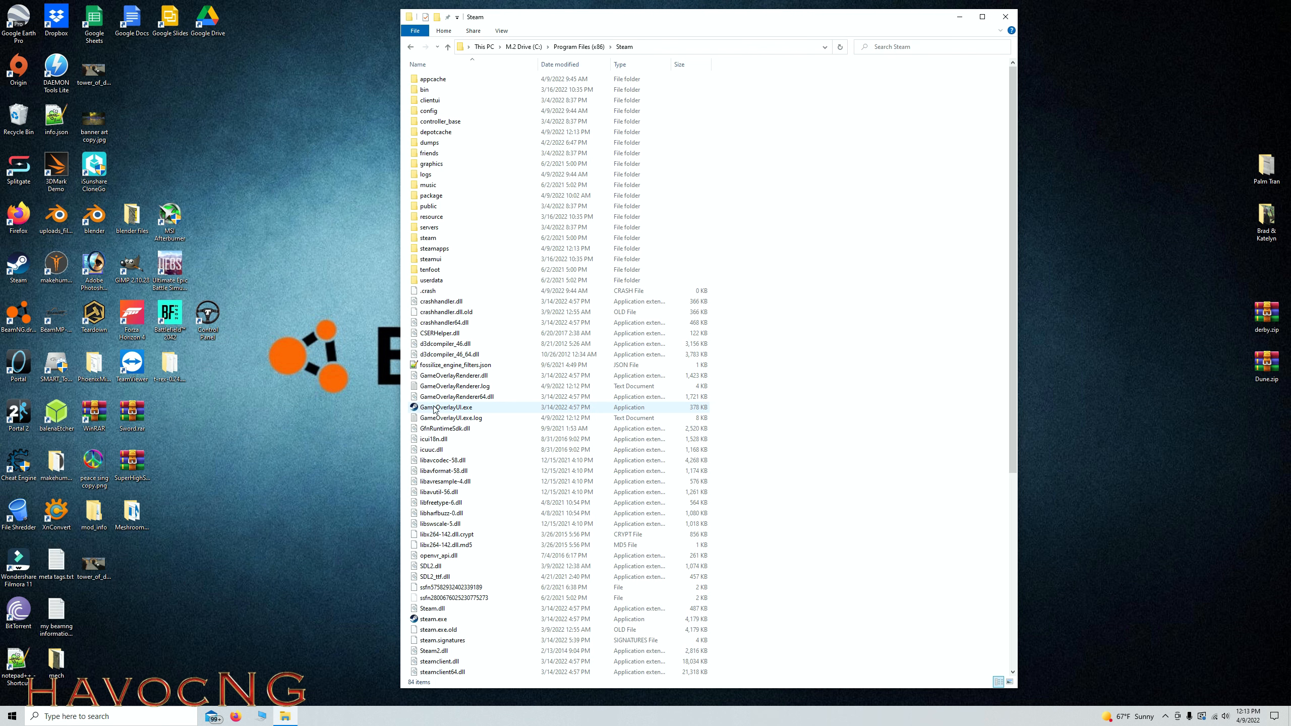
double_click(434, 249)
double_click(435, 81)
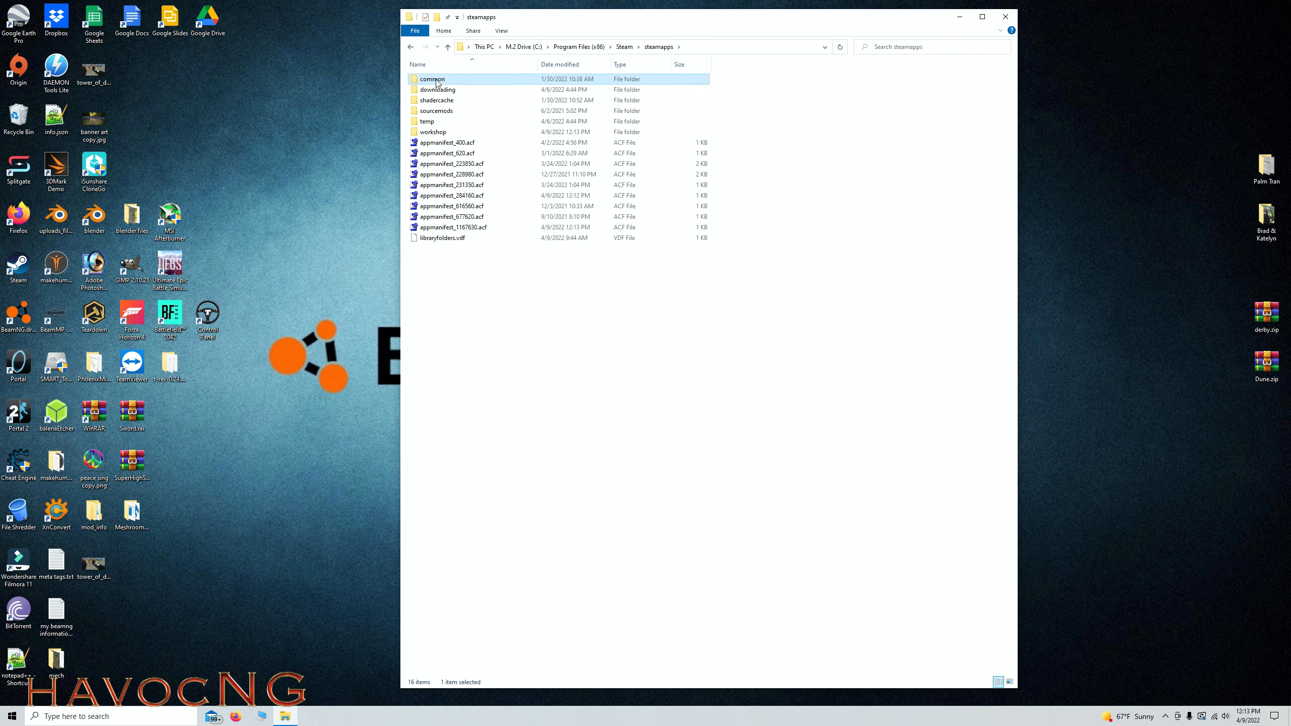
double_click(437, 90)
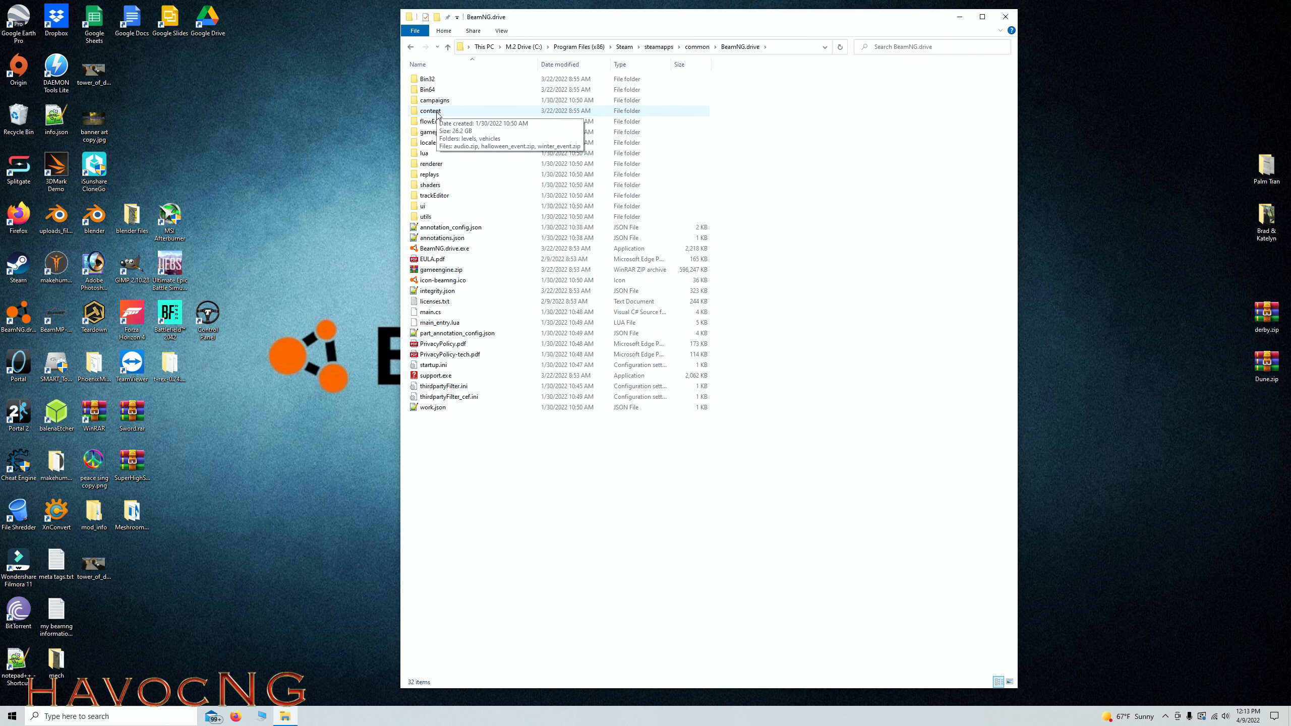
double_click(430, 110)
double_click(428, 79)
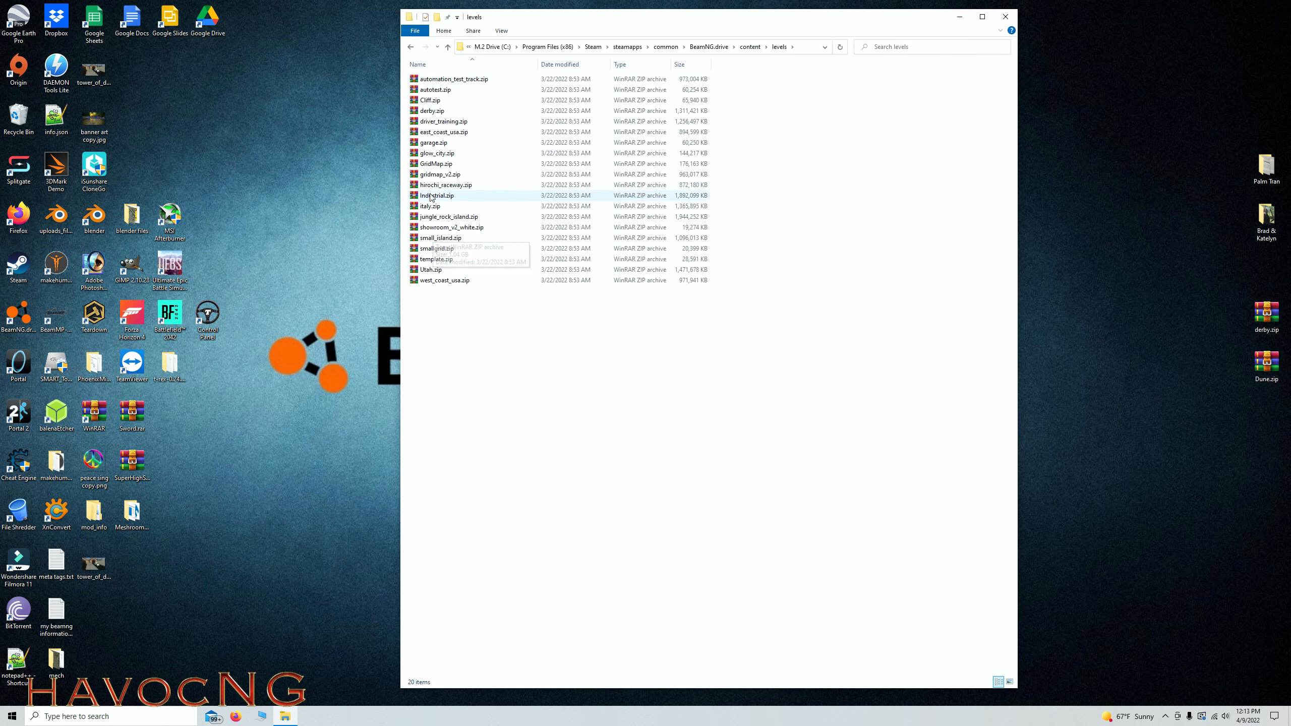
Step: Extract the Prefabs folder from levels\gridmap_v2\art in gridmap_v2.zip to the desktop
double_click(435, 176)
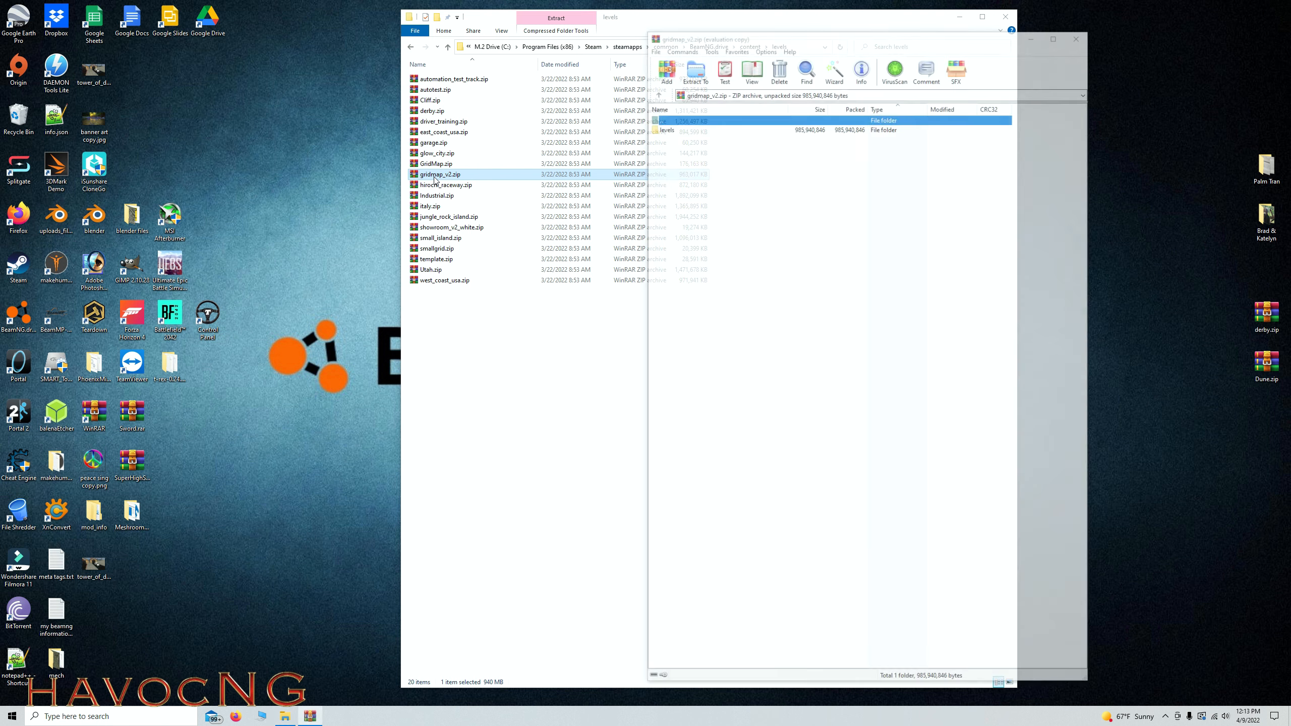
click(836, 196)
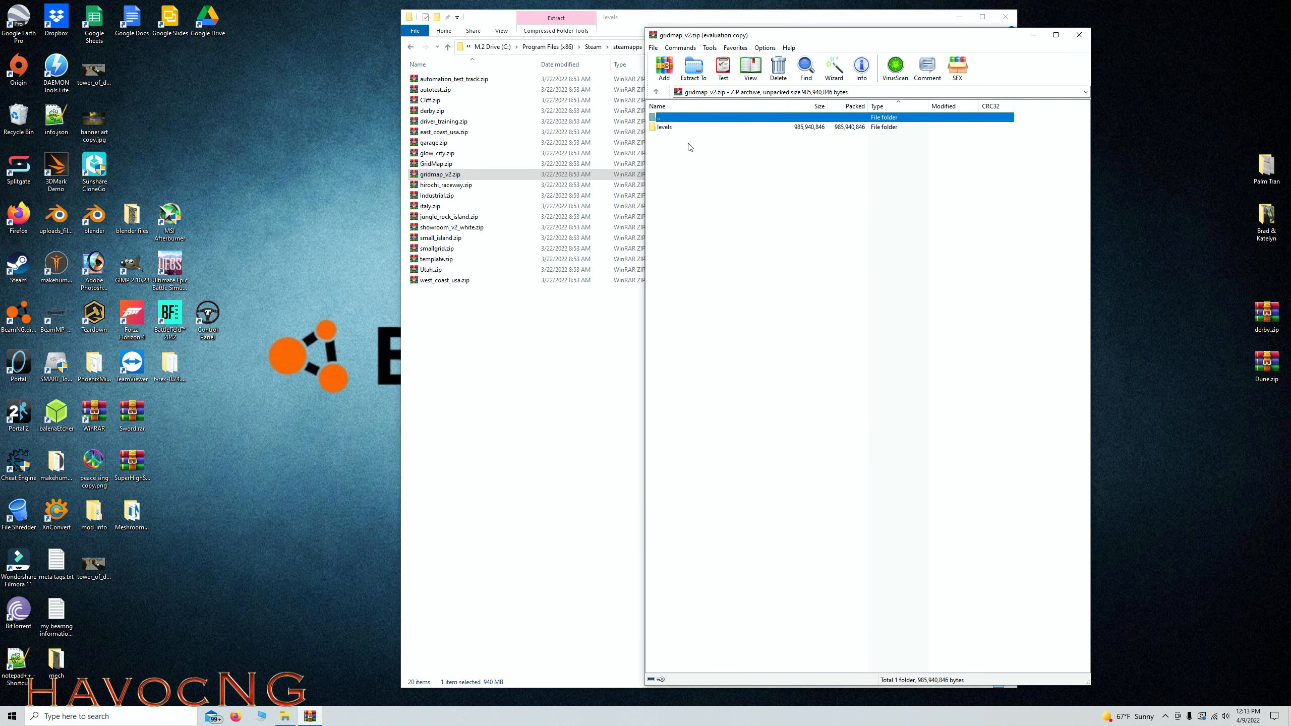
double_click(674, 129)
double_click(673, 127)
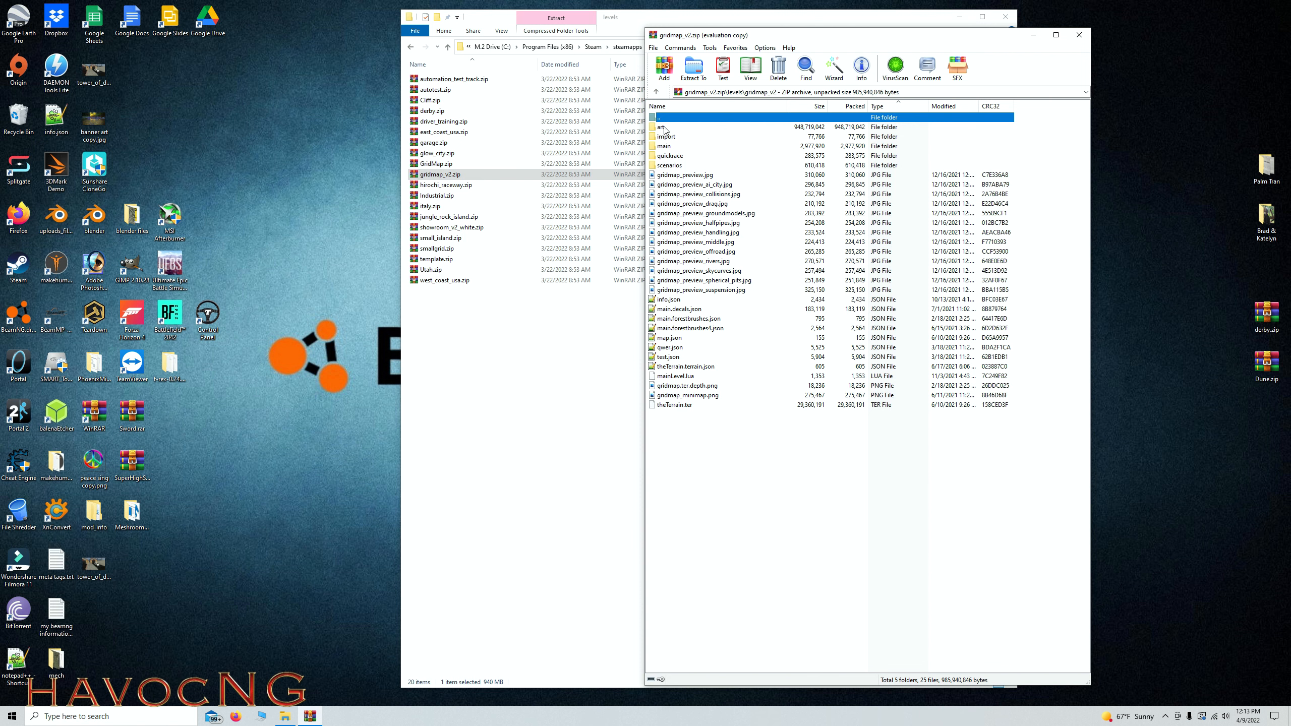
double_click(663, 128)
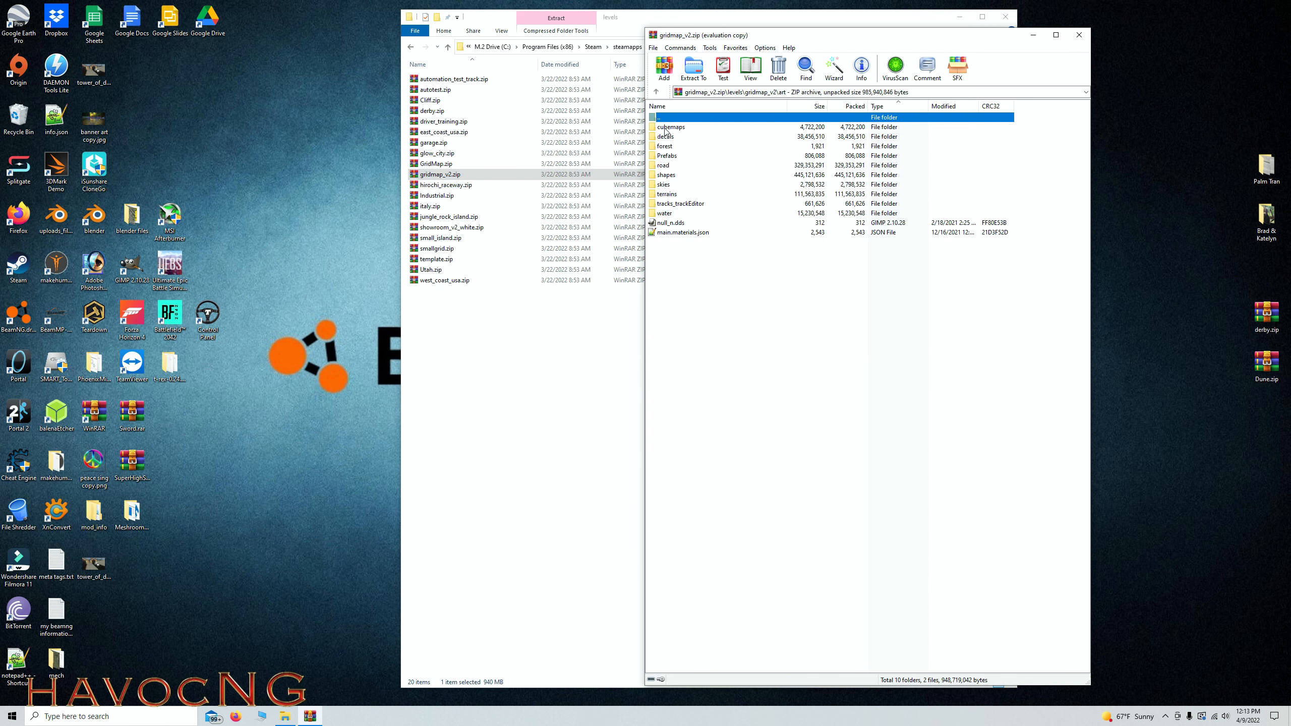
click(669, 158)
drag(680, 161, 357, 148)
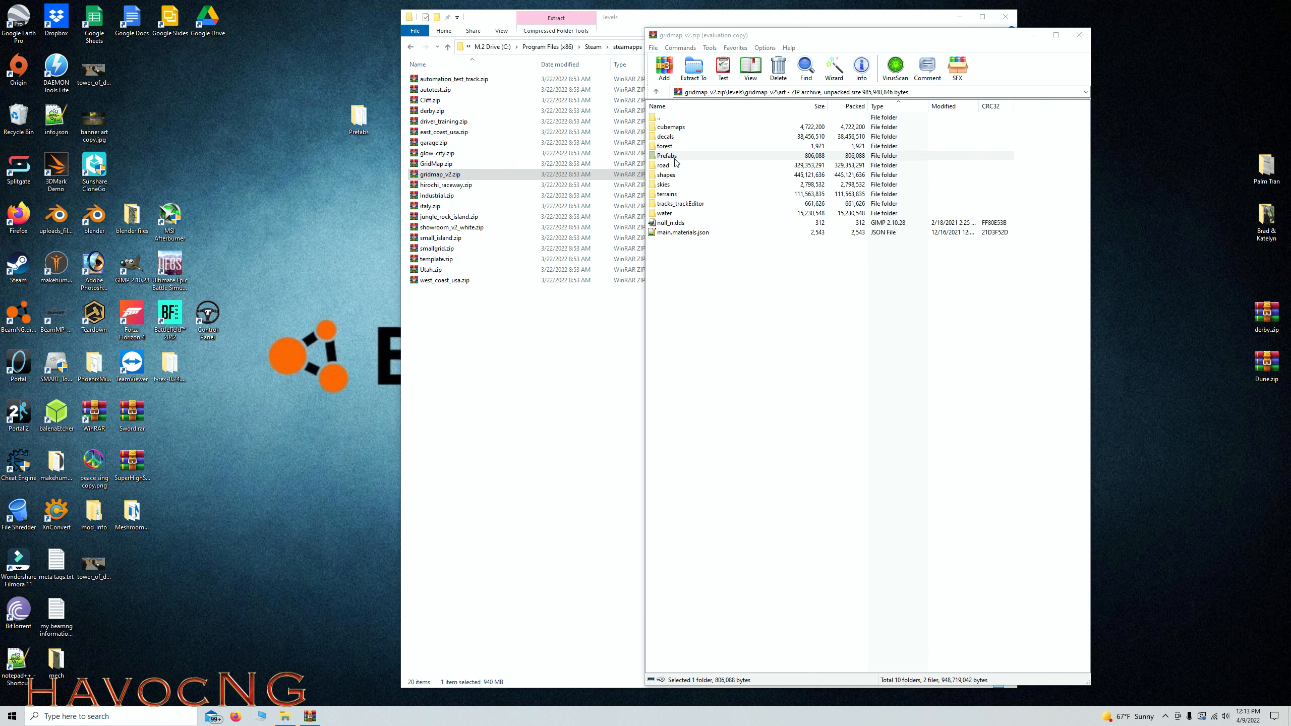
Step: Extract the grid folder from the archive's art\shapes folder to the desktop, and close the archive and the levels folder
double_click(672, 175)
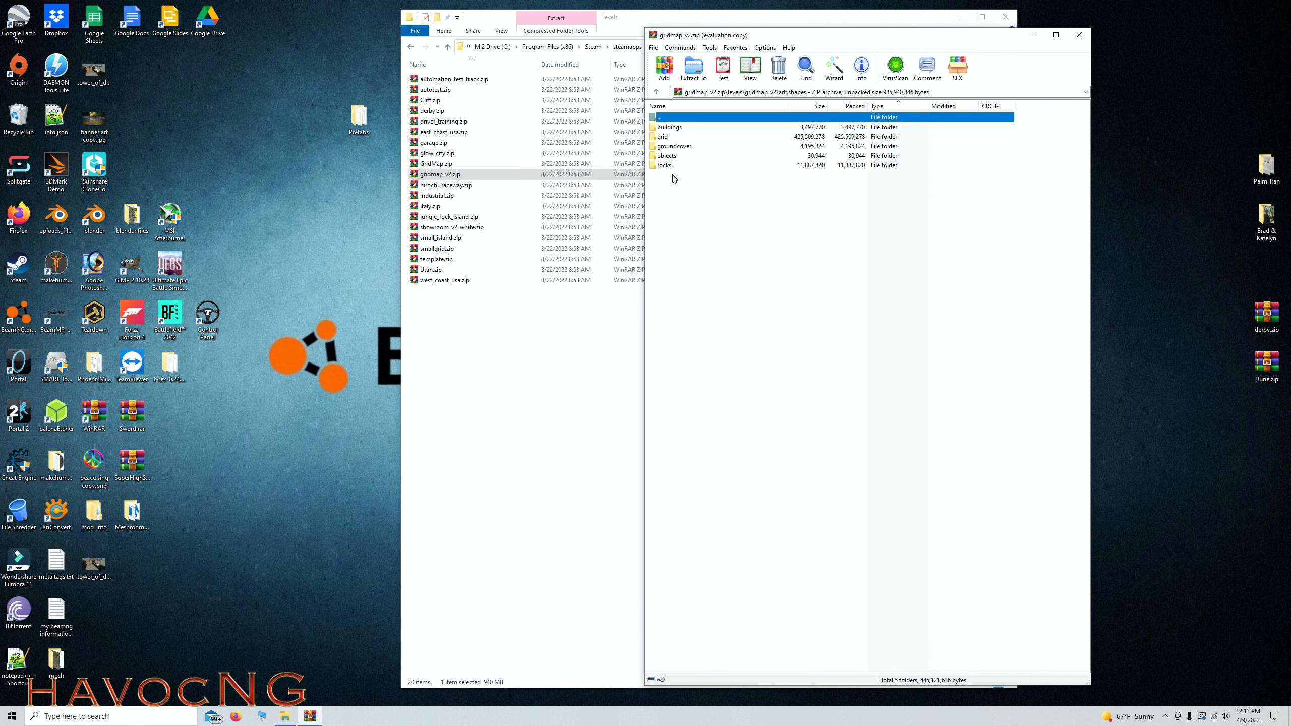
double_click(667, 139)
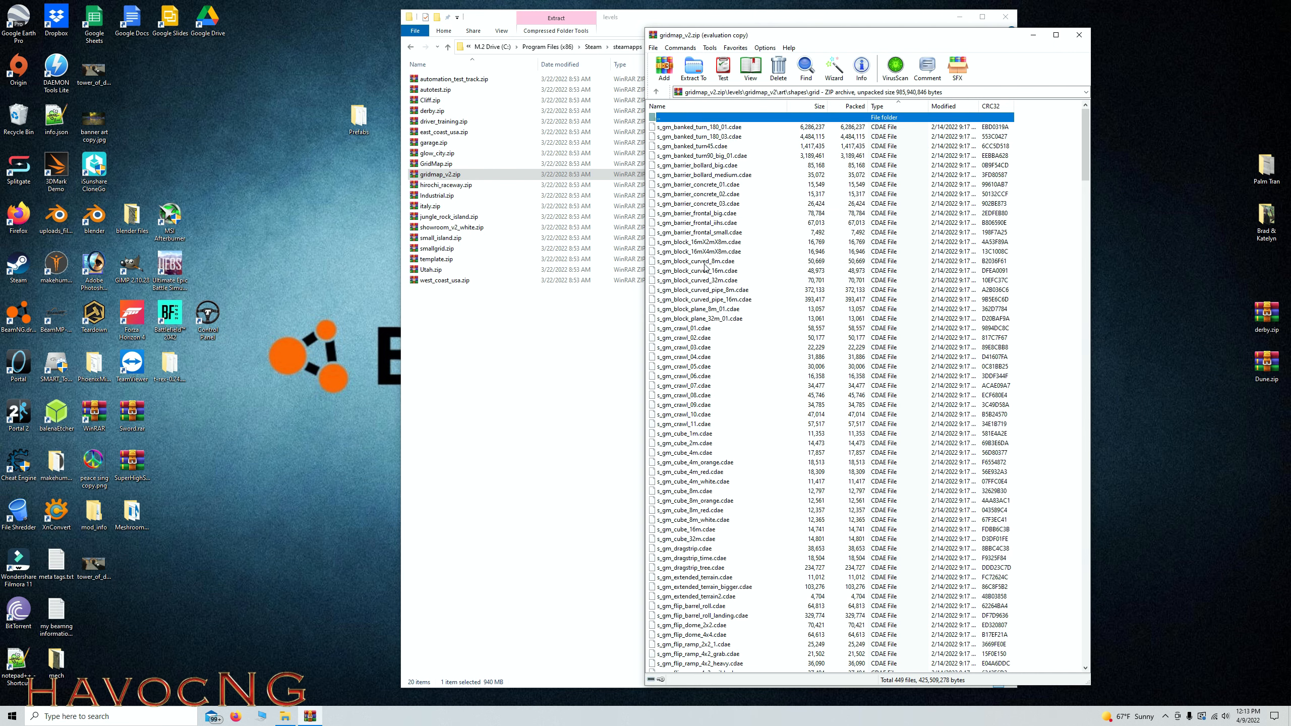
scroll(709, 305, down, 10)
scroll(712, 350, down, 20)
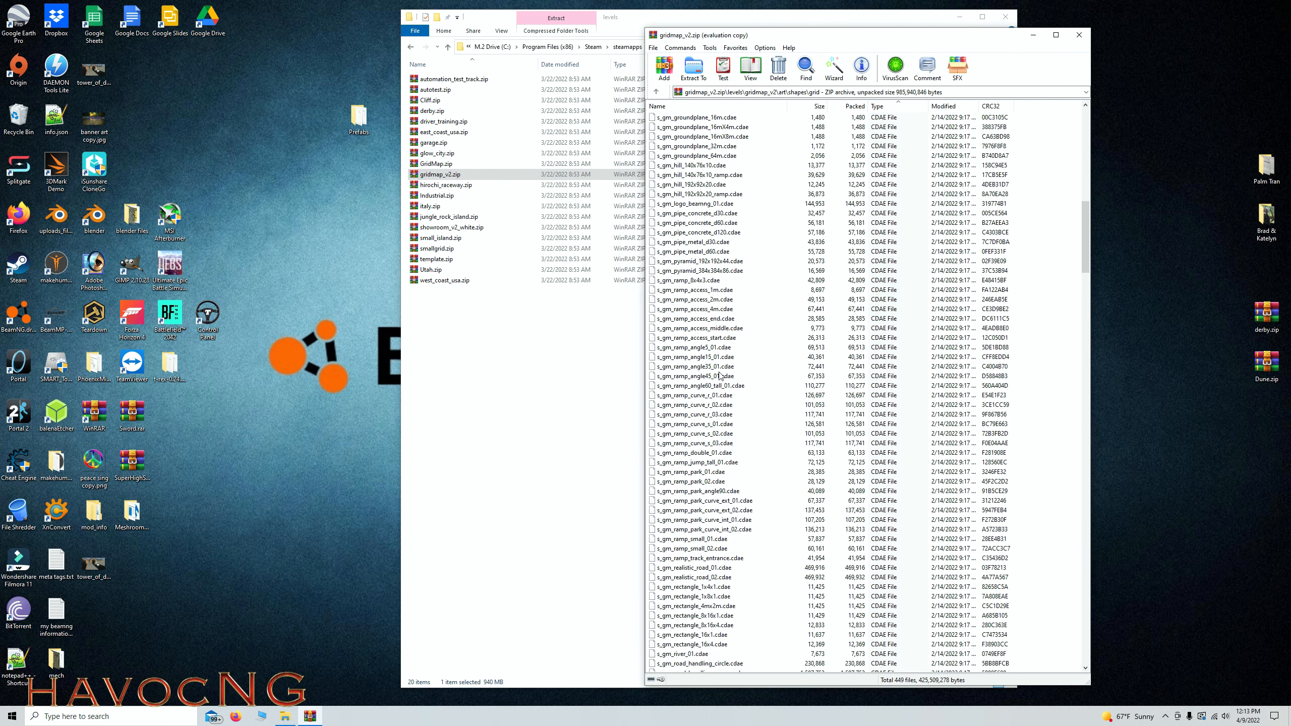
click(655, 92)
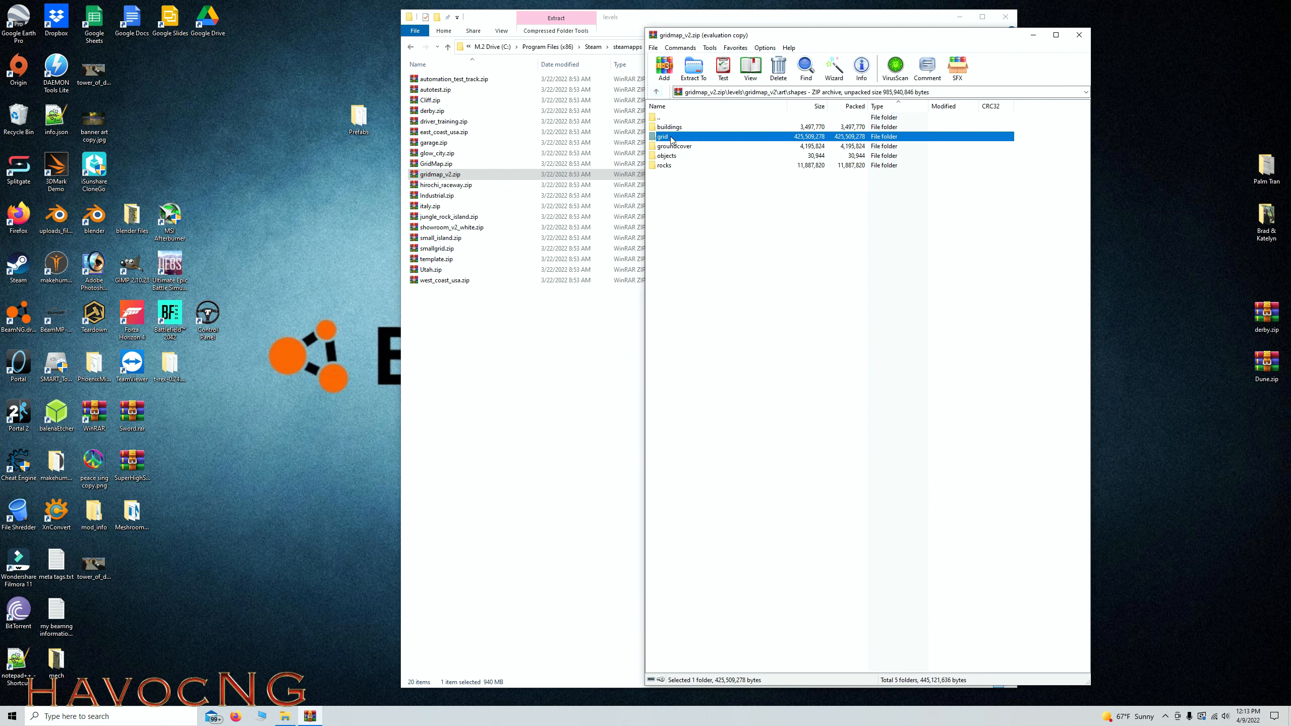
drag(672, 141, 351, 184)
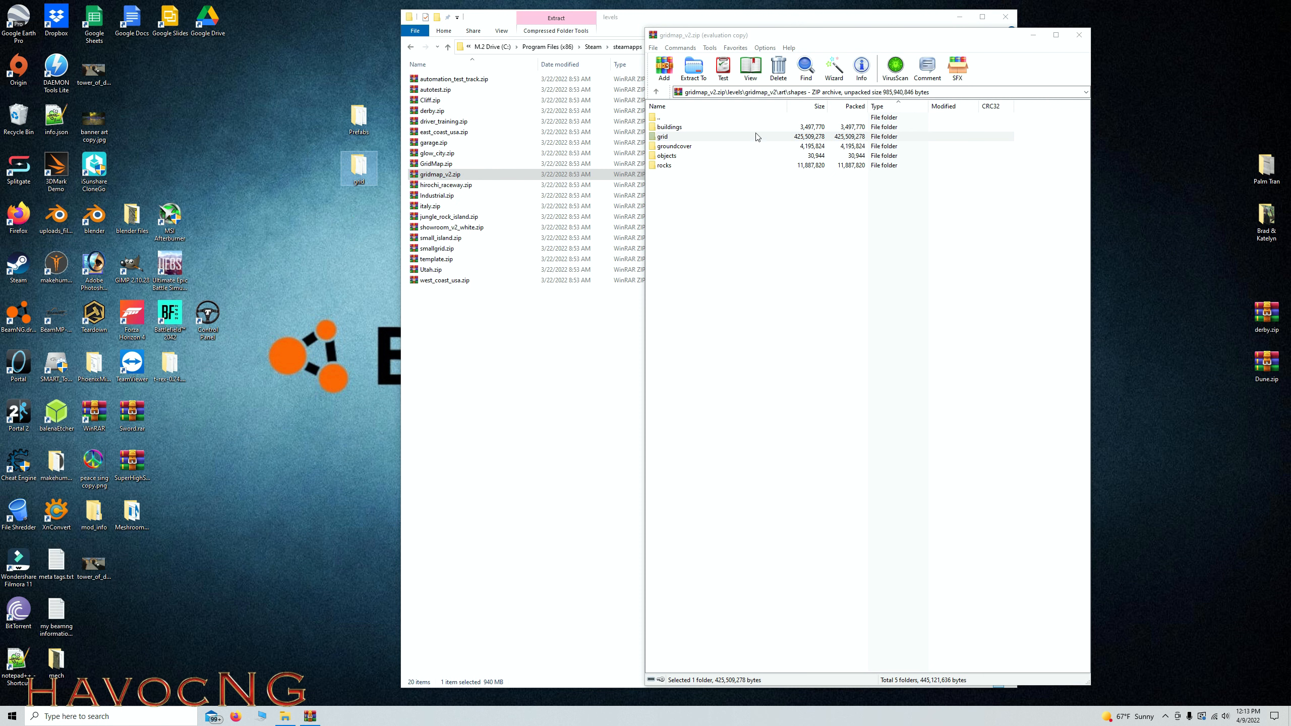
click(1079, 35)
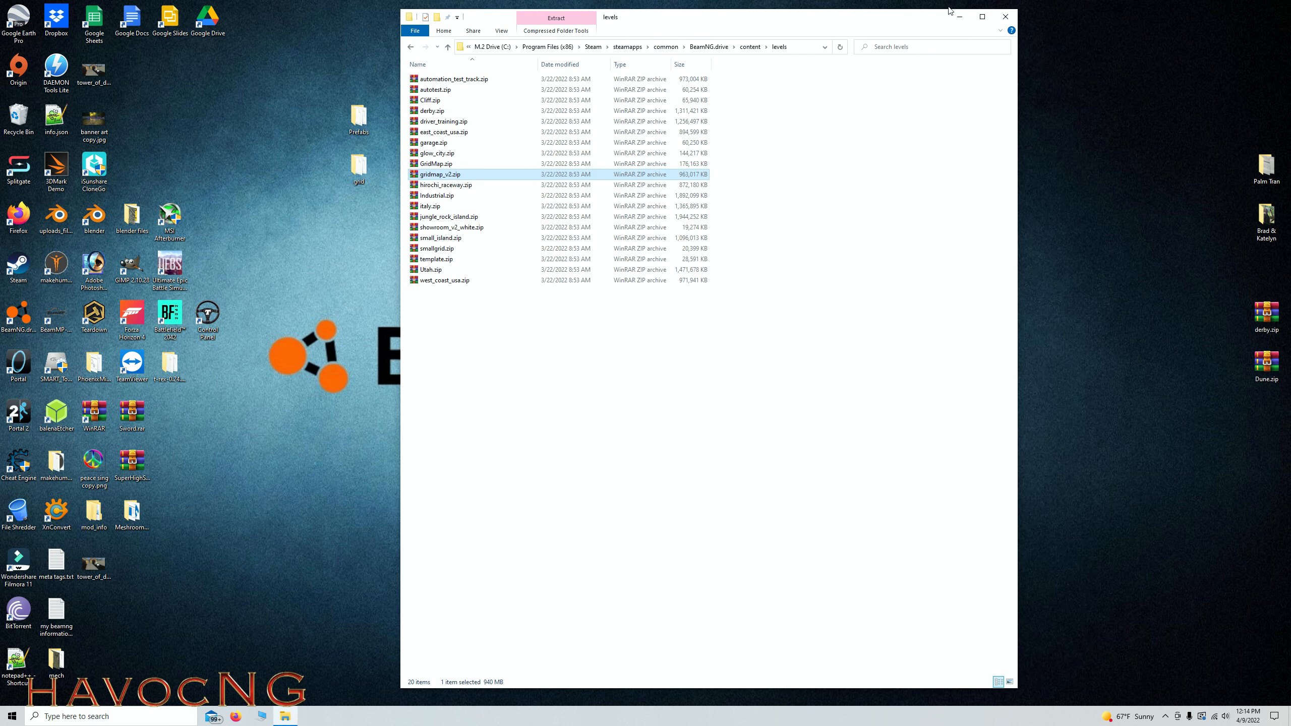
click(1005, 16)
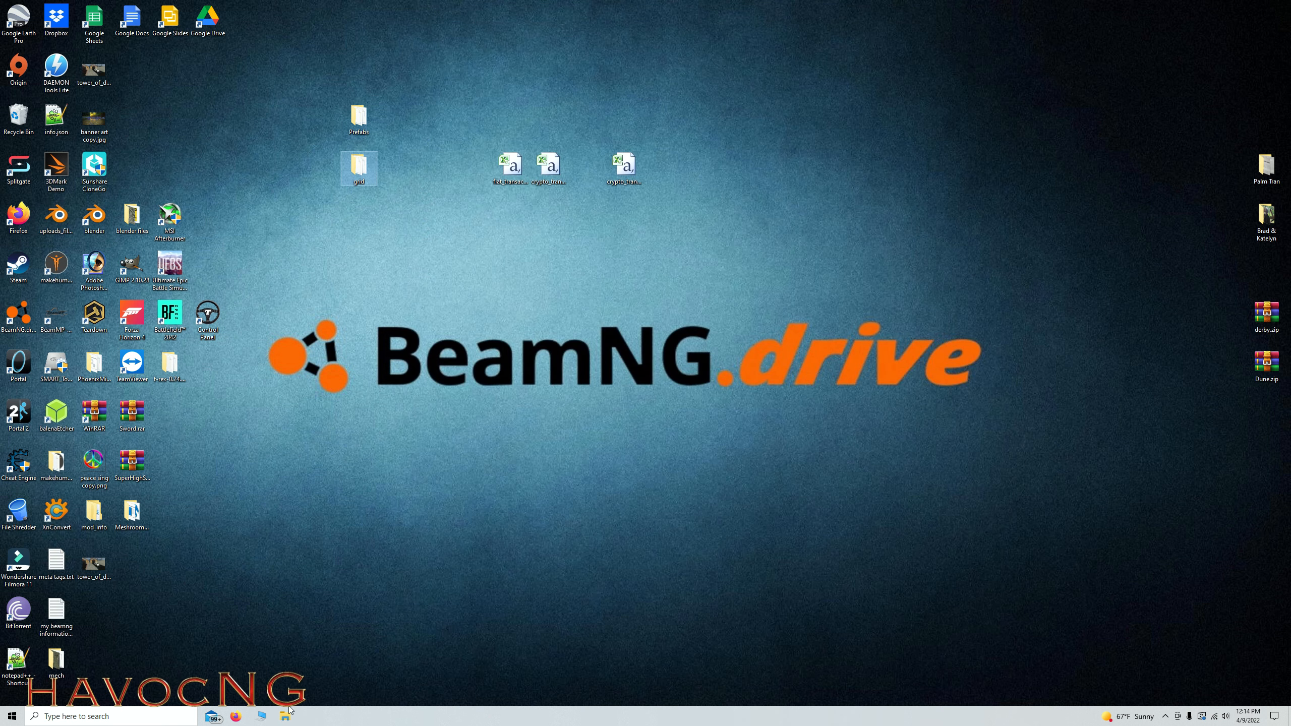
Step: Open the mods folder in Documents\BeamNG.drive\0.24 and locate tower_of_death.zip
click(260, 718)
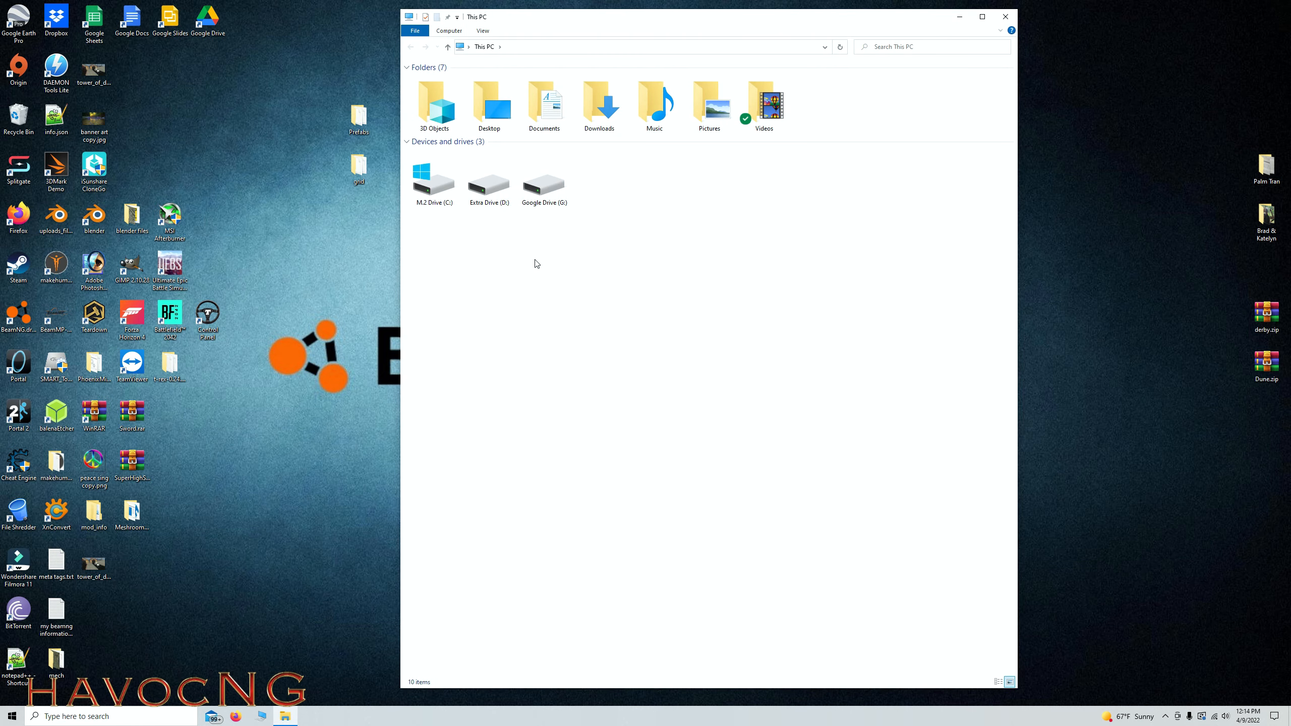
double_click(546, 117)
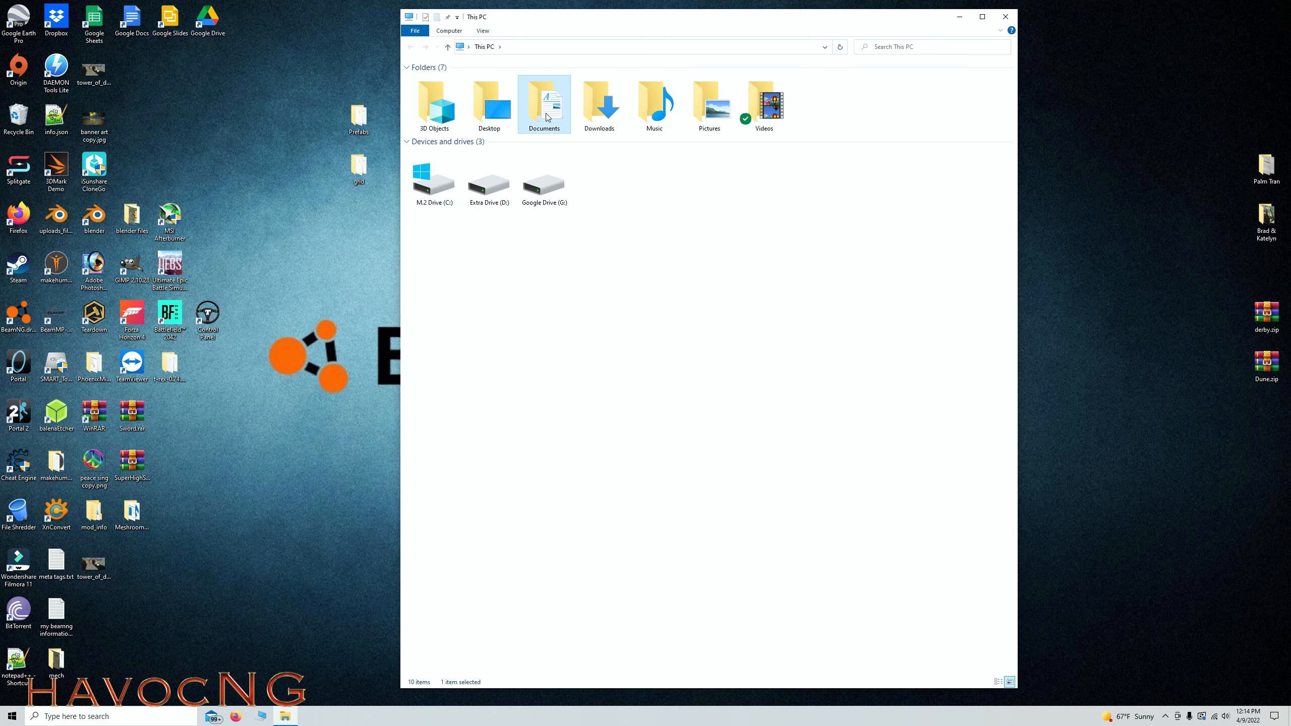
double_click(441, 80)
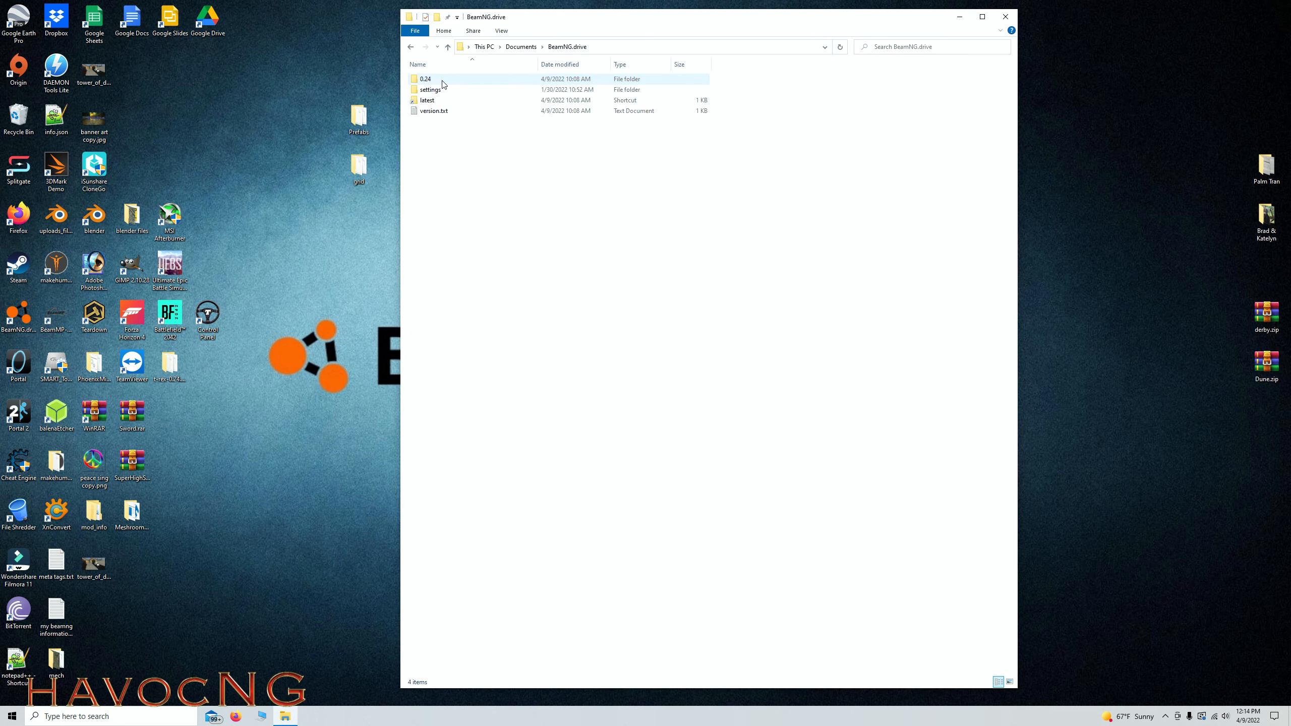
double_click(430, 80)
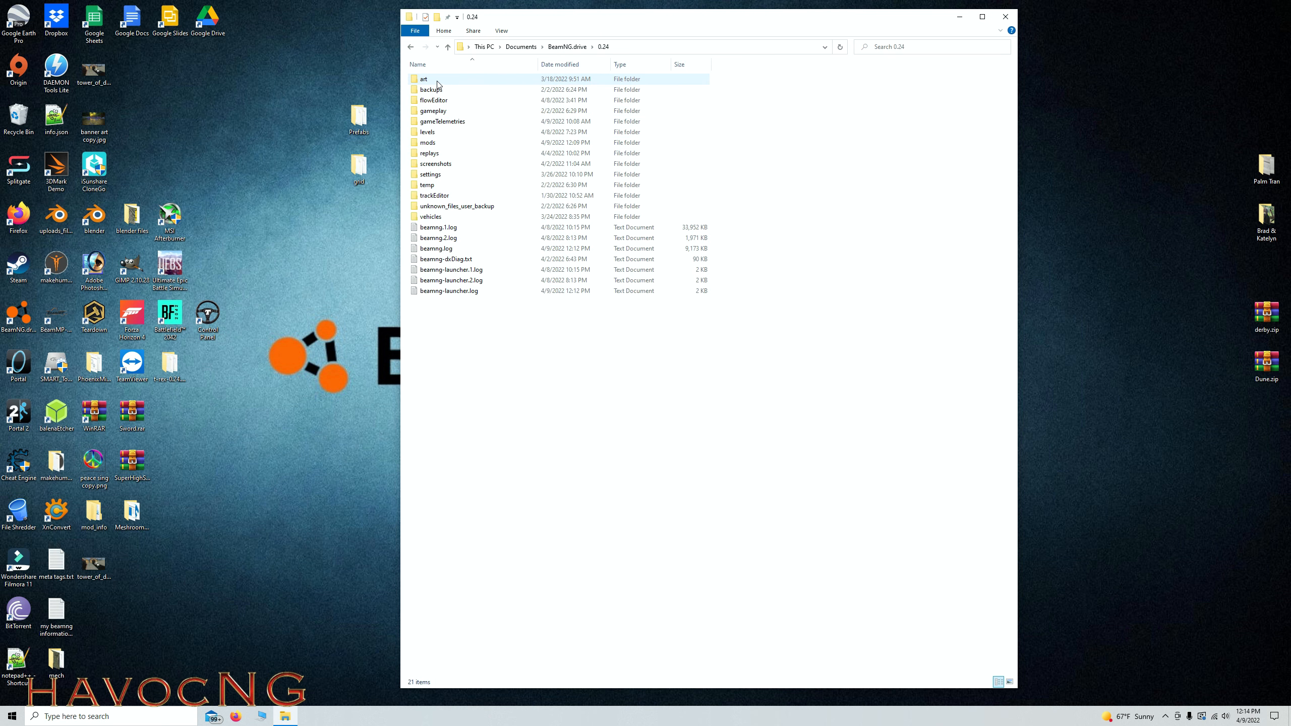
double_click(427, 142)
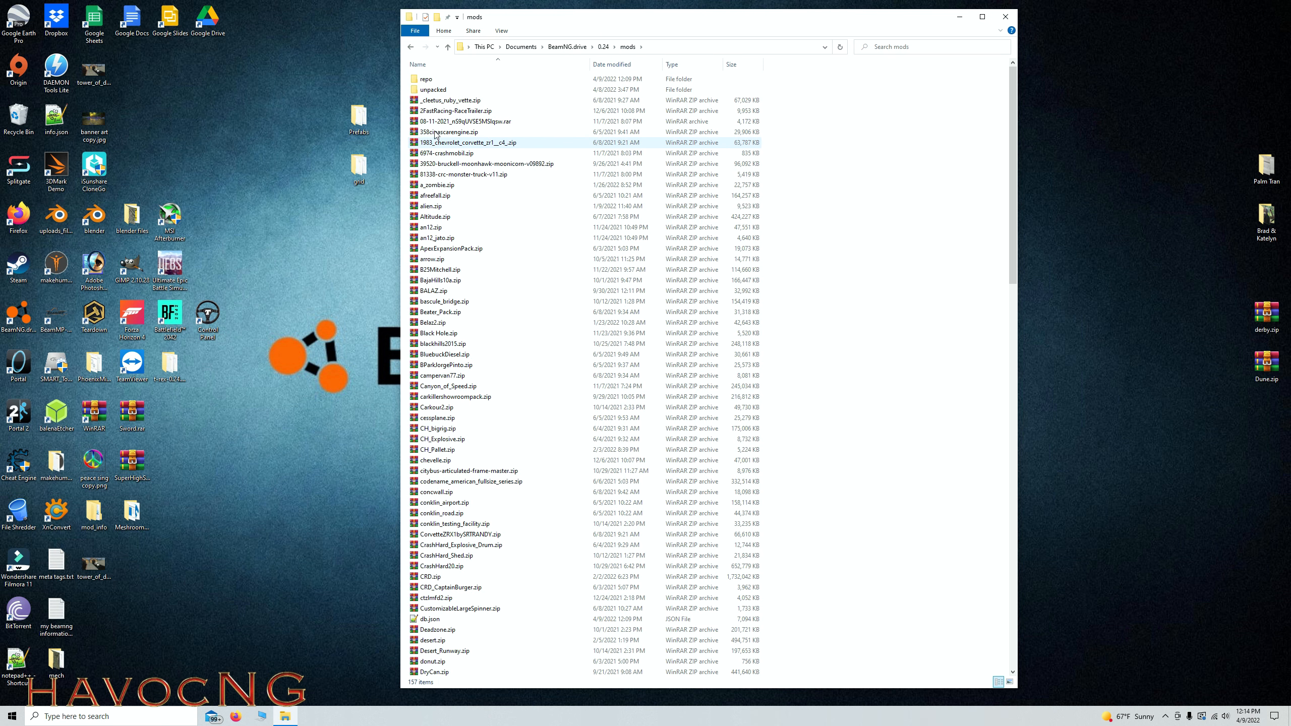
scroll(504, 458, down, 20)
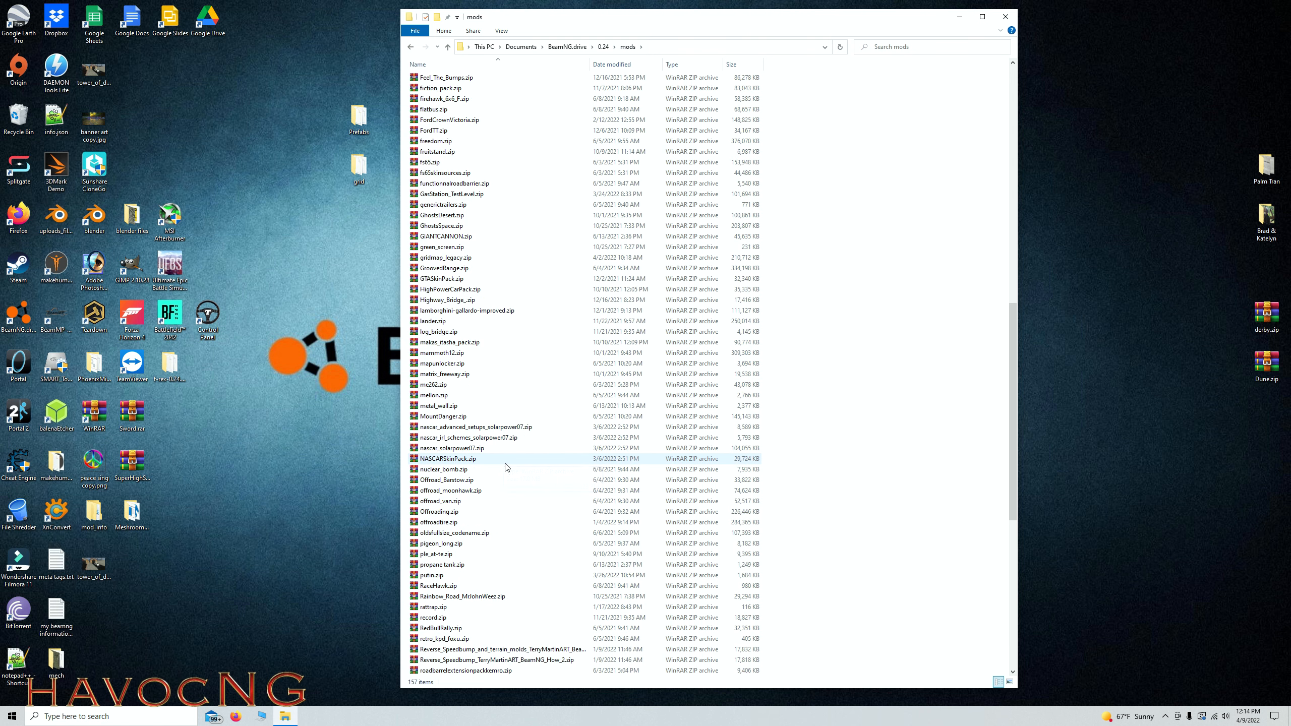
scroll(506, 467, down, 13)
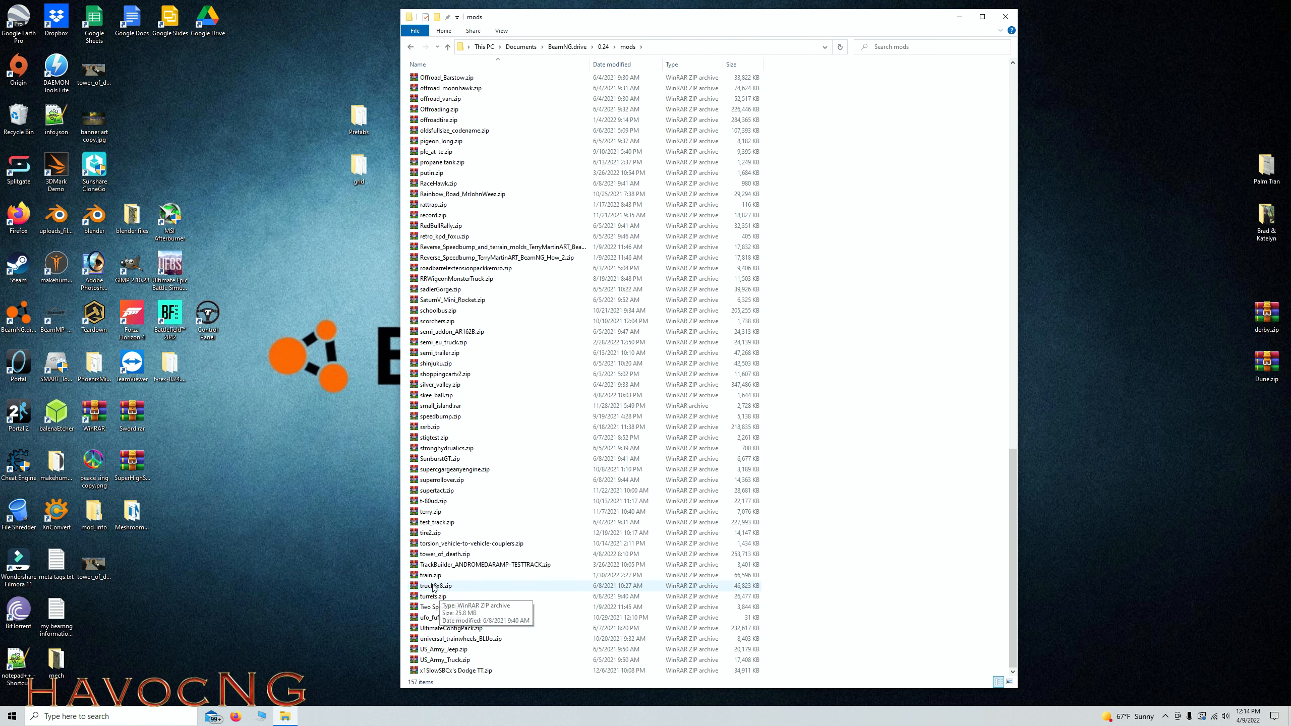
Step: Open tower_of_death.zip, dismiss the license reminder, and go to its levels\tower_of_death\art\shapes folder
double_click(439, 554)
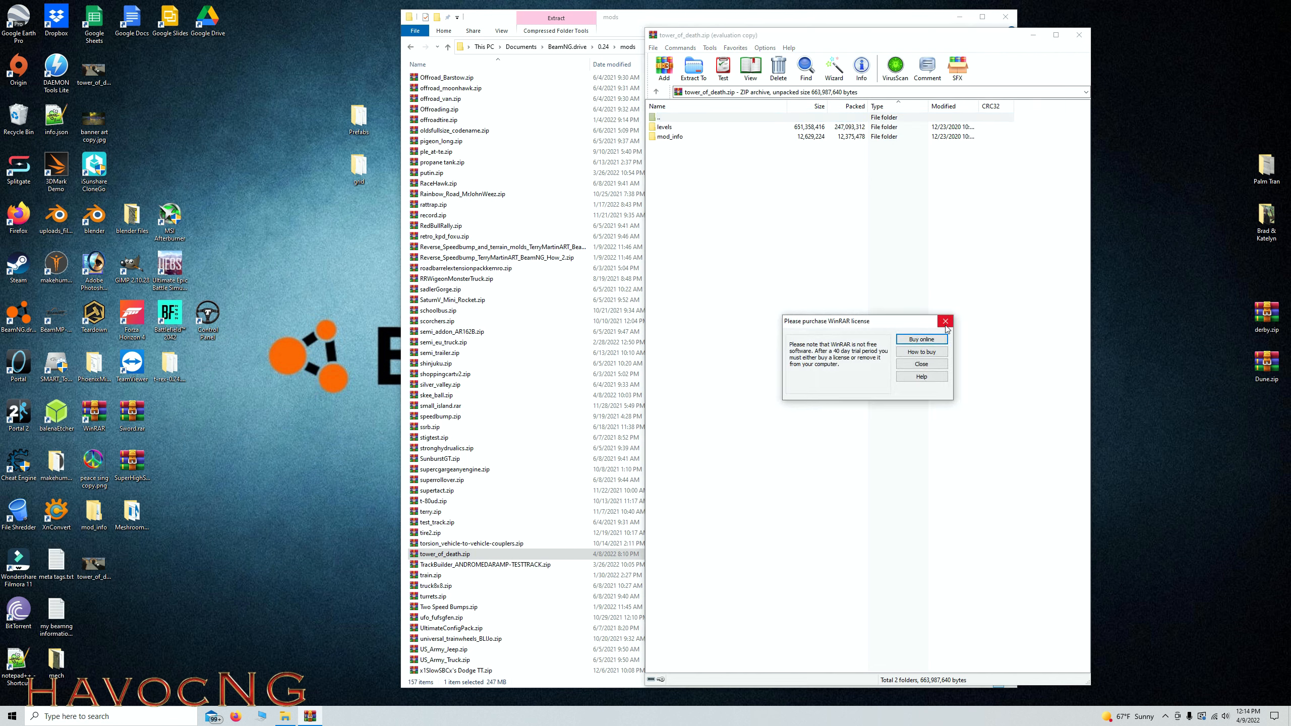
click(947, 319)
double_click(664, 127)
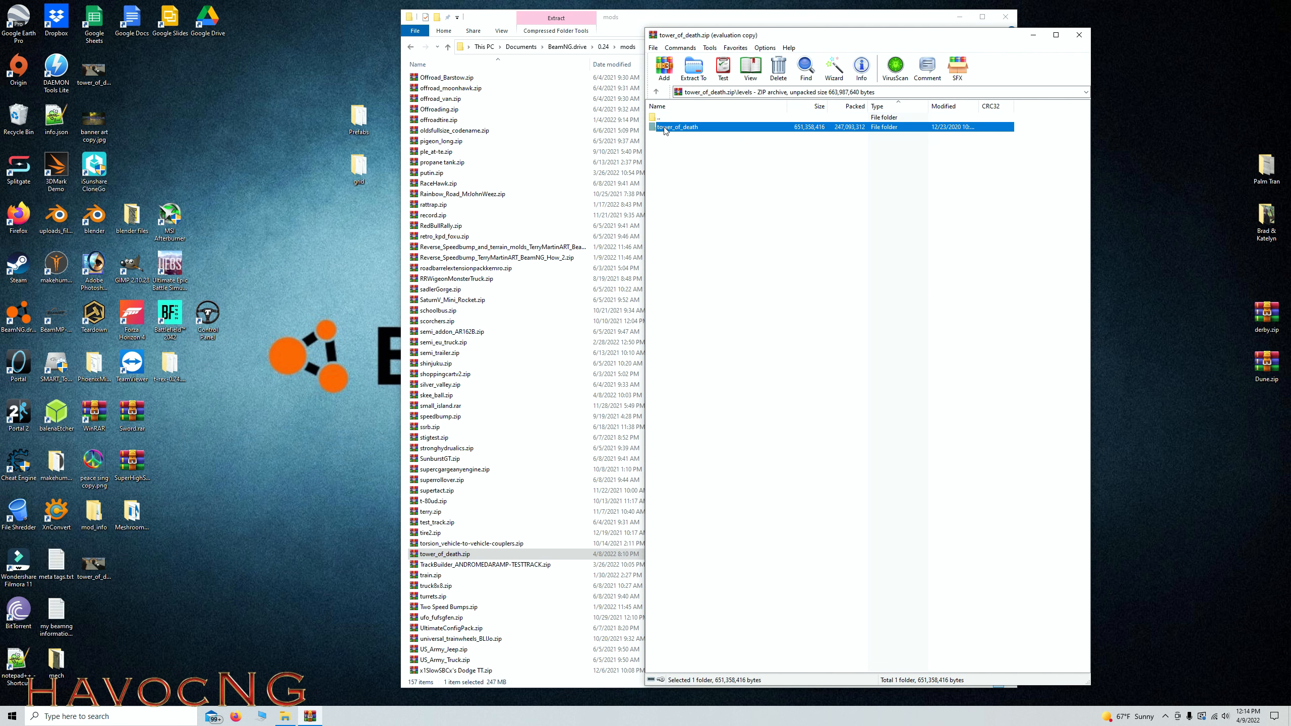
double_click(664, 127)
double_click(665, 128)
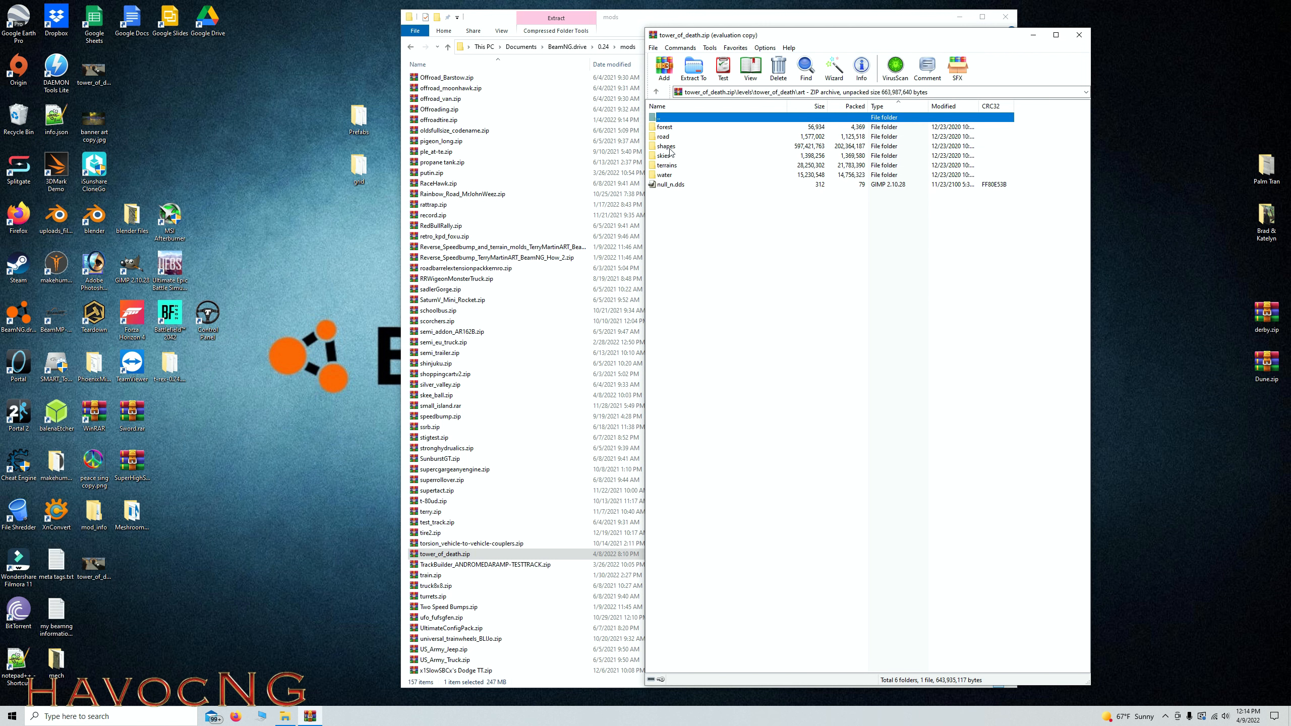
double_click(667, 146)
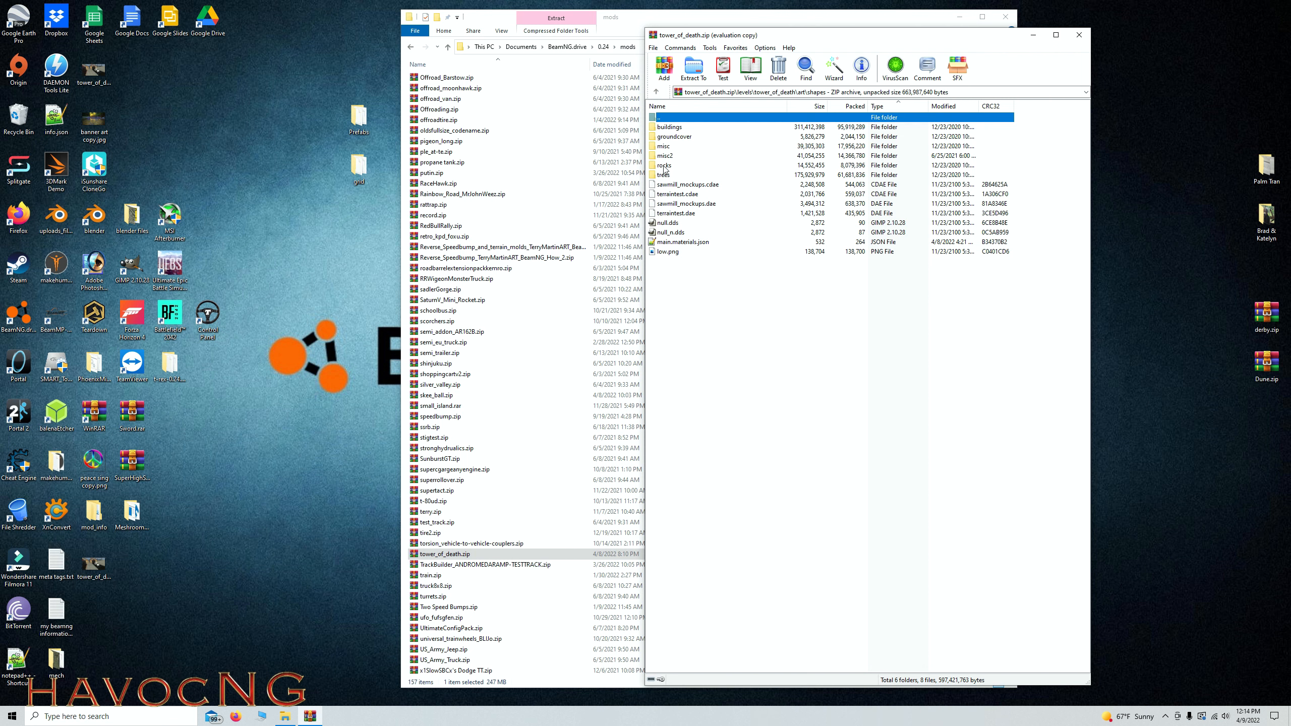
Step: Add the desktop's Prefabs folder to the archive's shapes folder, check its contents, and return to shapes
drag(361, 126, 680, 303)
click(877, 454)
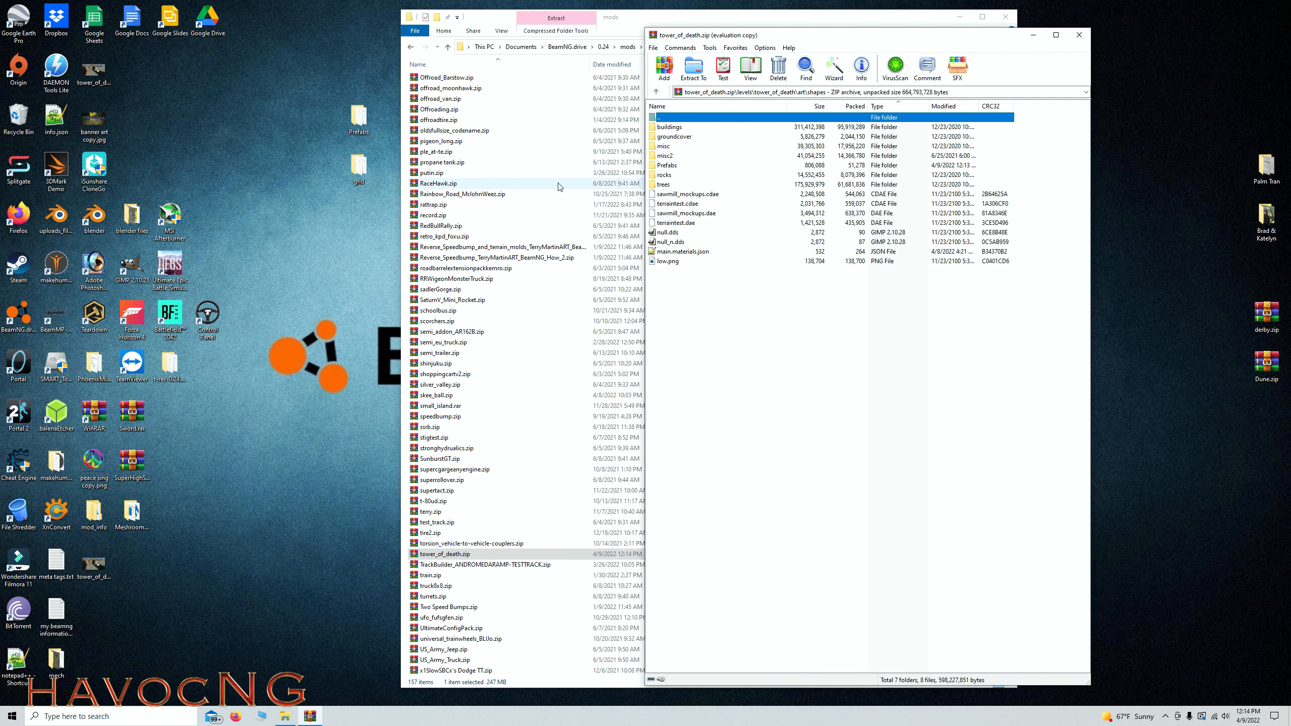
double_click(667, 165)
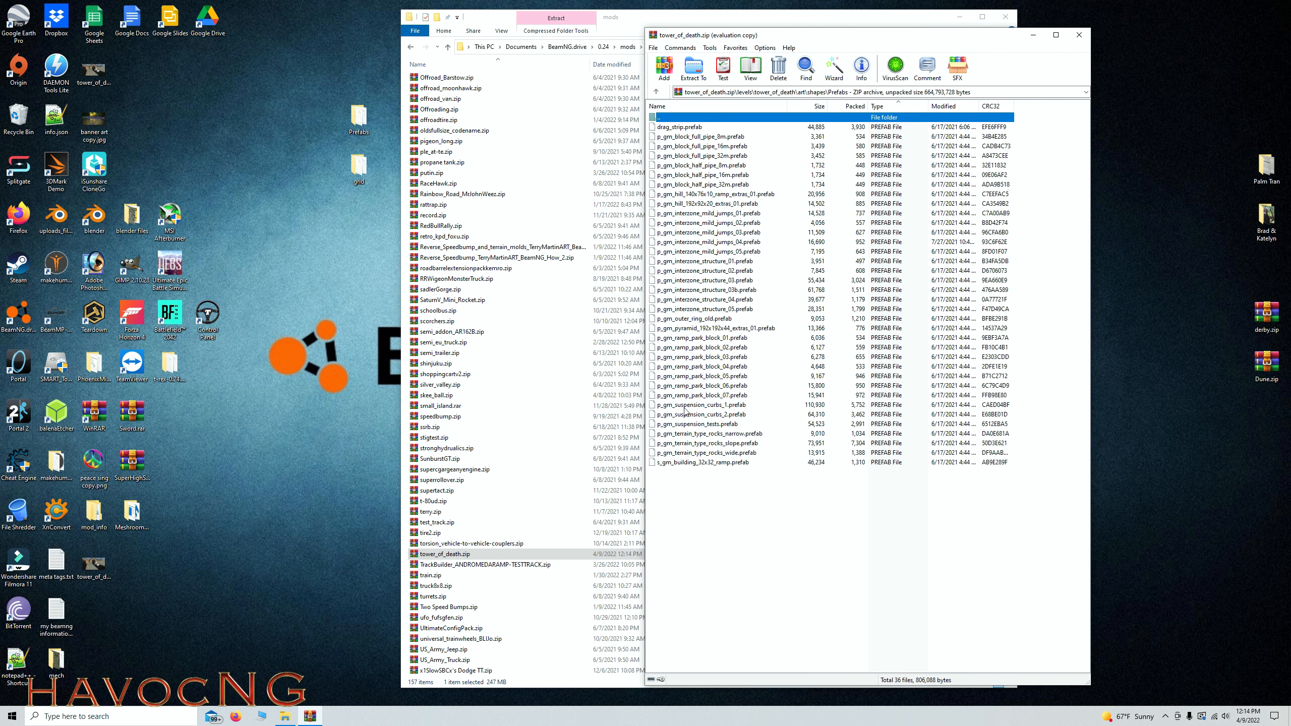
click(655, 91)
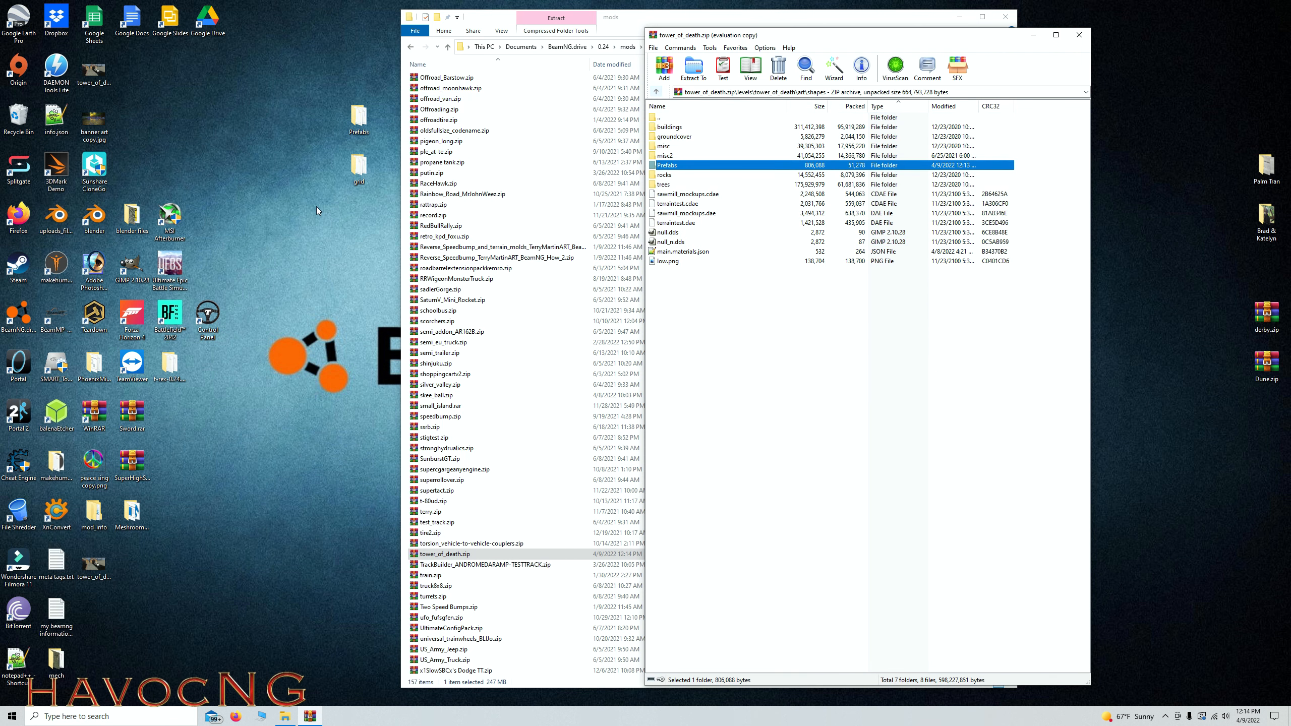
Step: Open the desktop's grid folder and look through its files from start to end
click(356, 167)
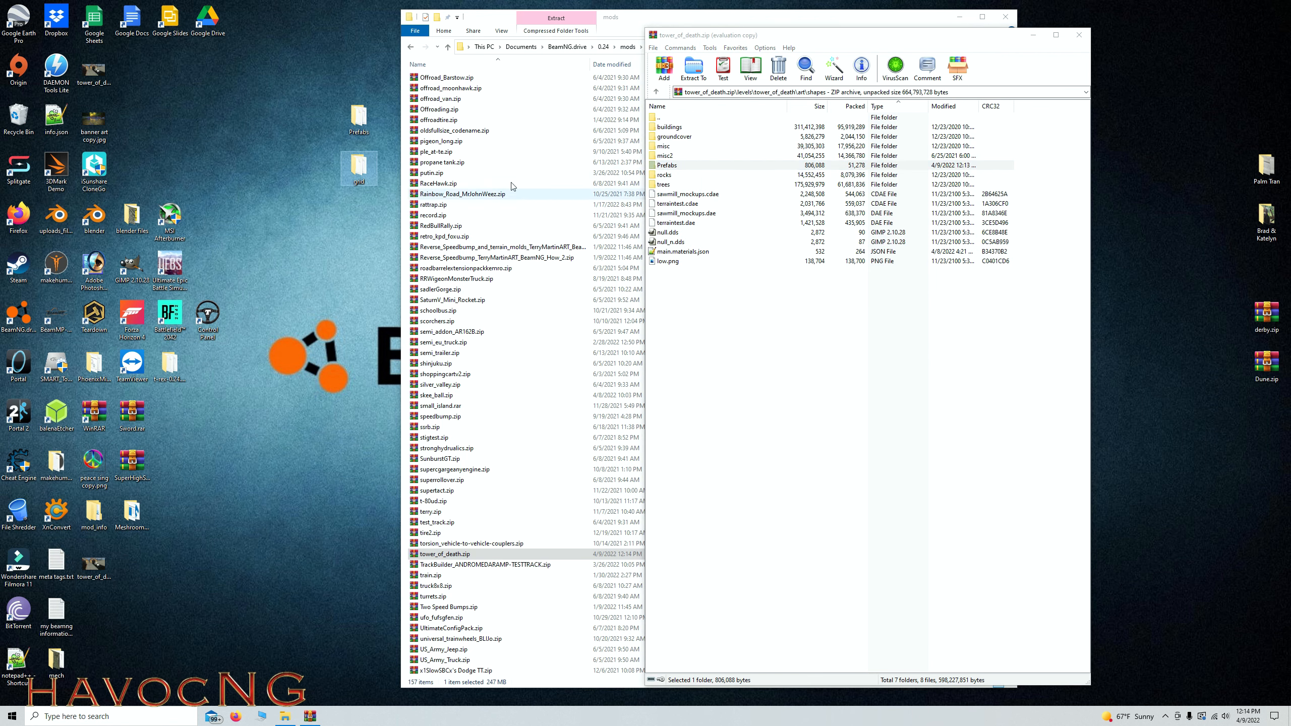
double_click(363, 169)
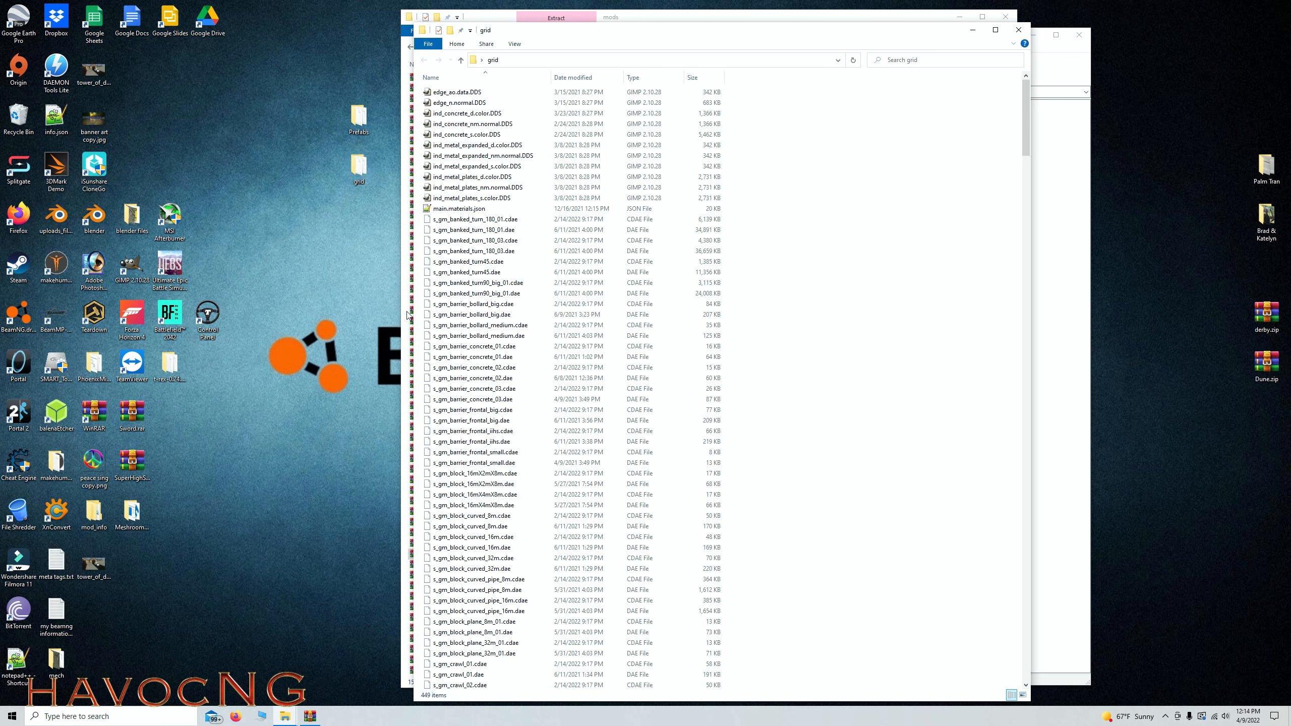
scroll(1010, 265, down, 10)
drag(1023, 173, 1030, 660)
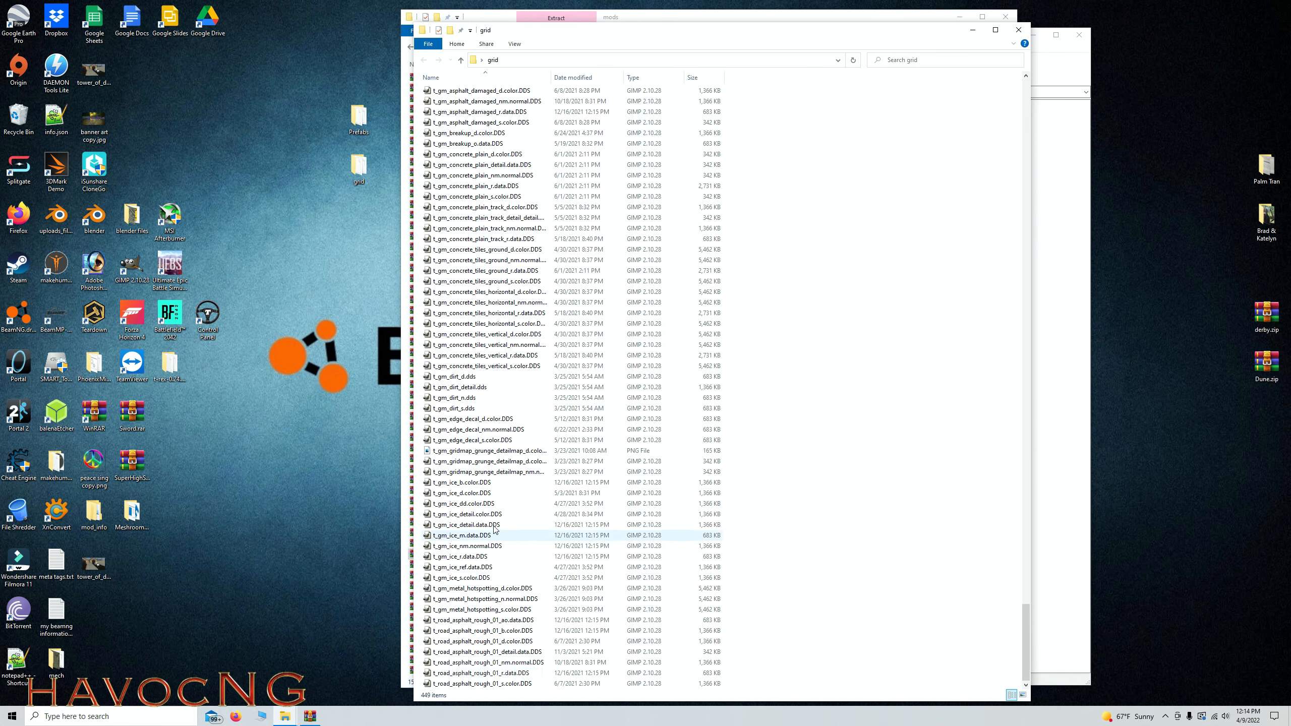
scroll(503, 503, up, 11)
scroll(507, 443, up, 20)
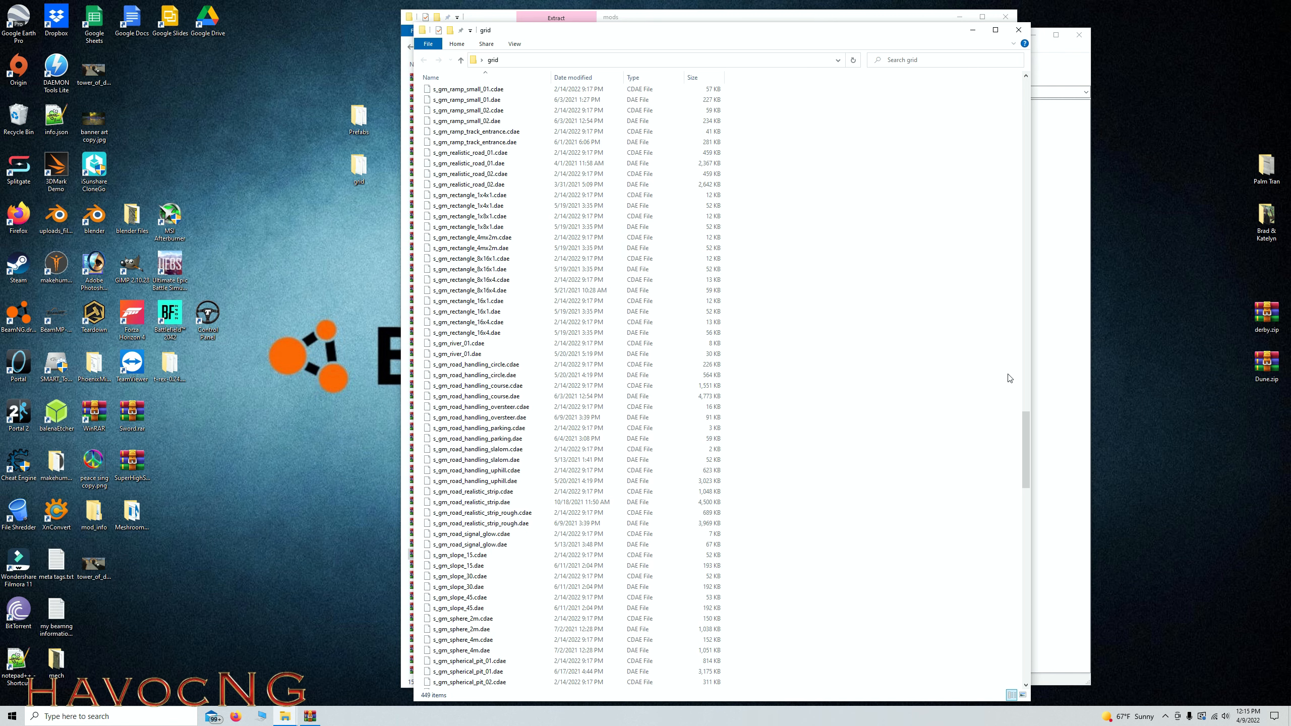
drag(1025, 436, 1011, 93)
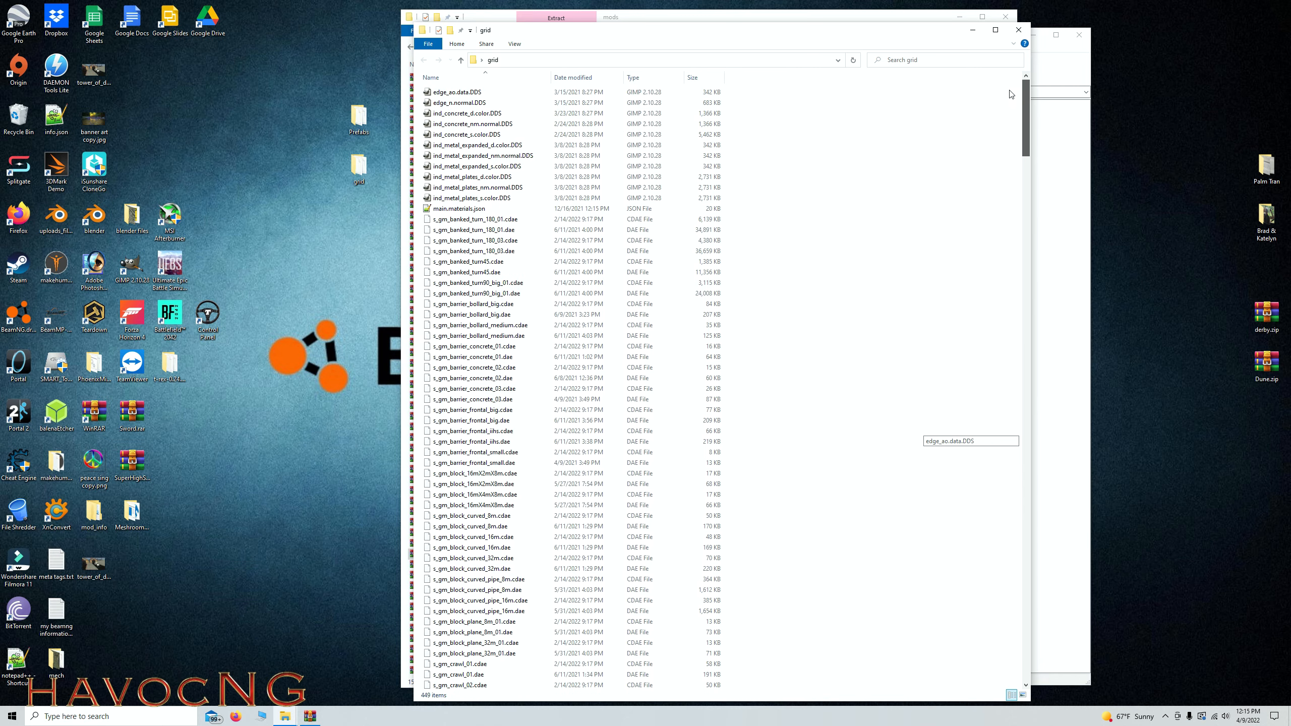
Step: Inspect the gridmap_v2 texture paths in the desktop grid folder's main.materials.json, and close the file and the folder
click(475, 209)
double_click(475, 211)
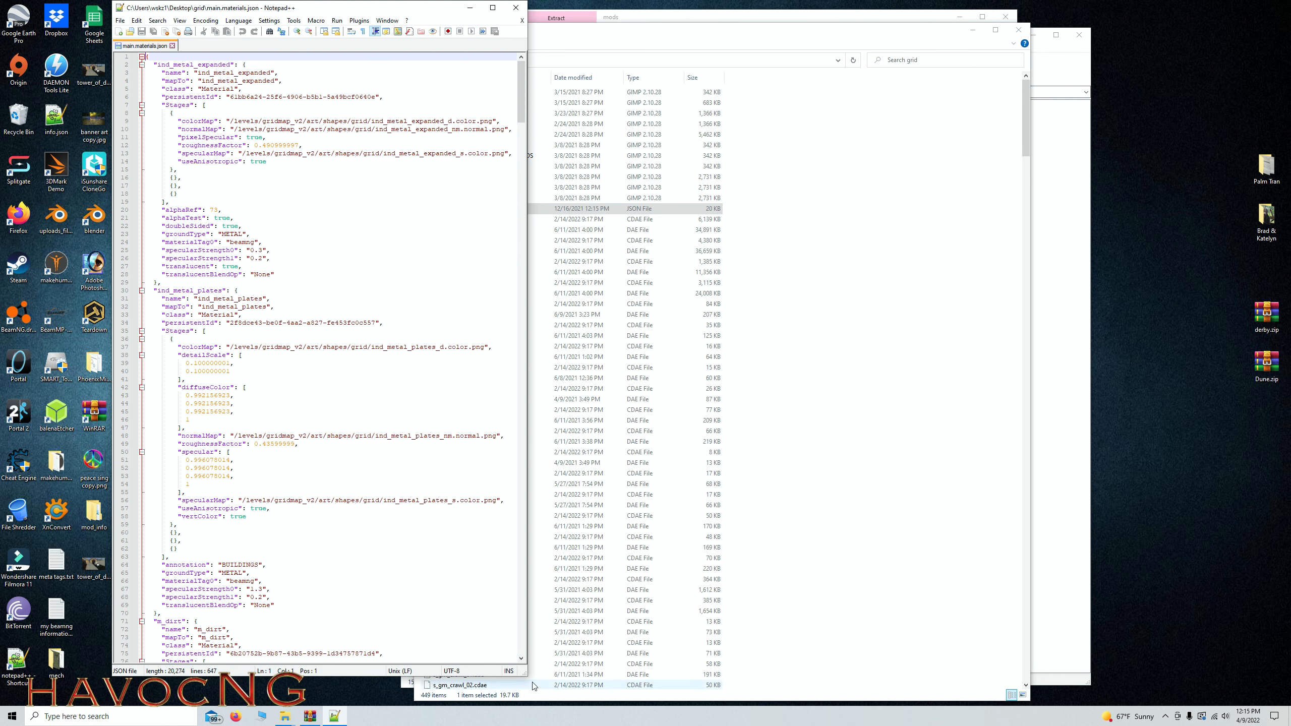
drag(526, 675, 608, 665)
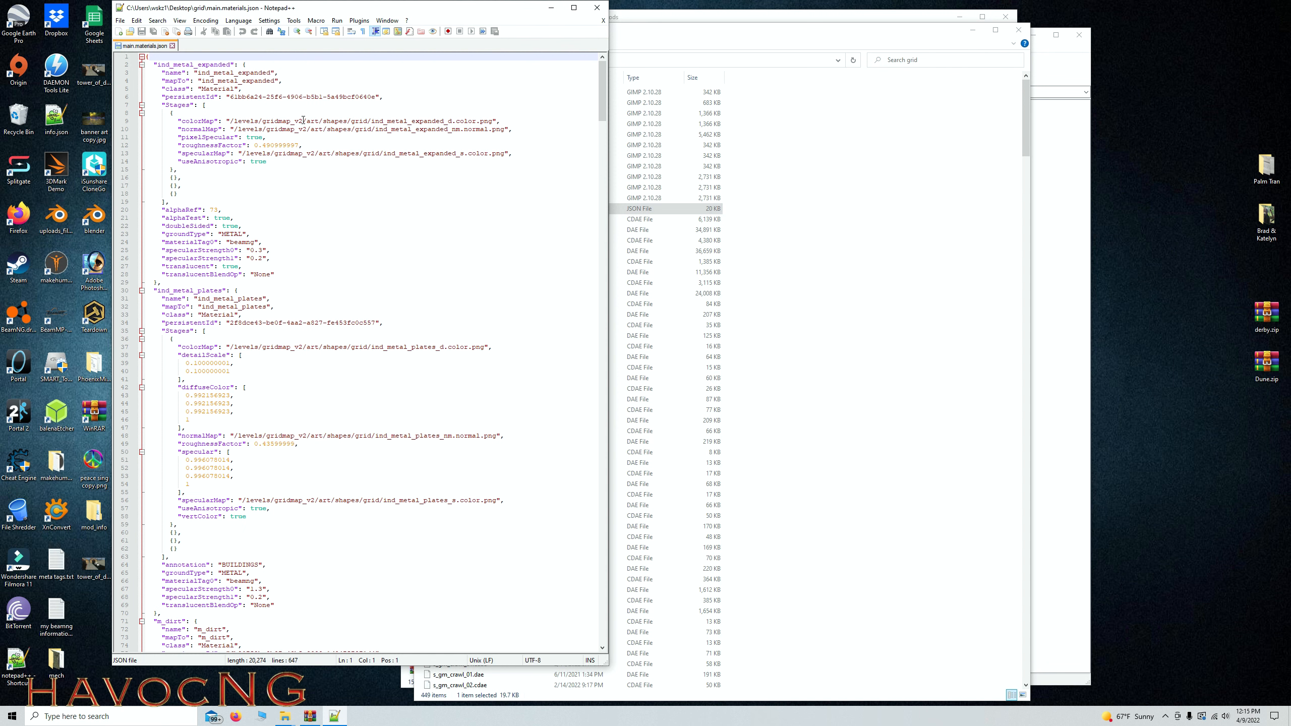
drag(303, 120, 263, 123)
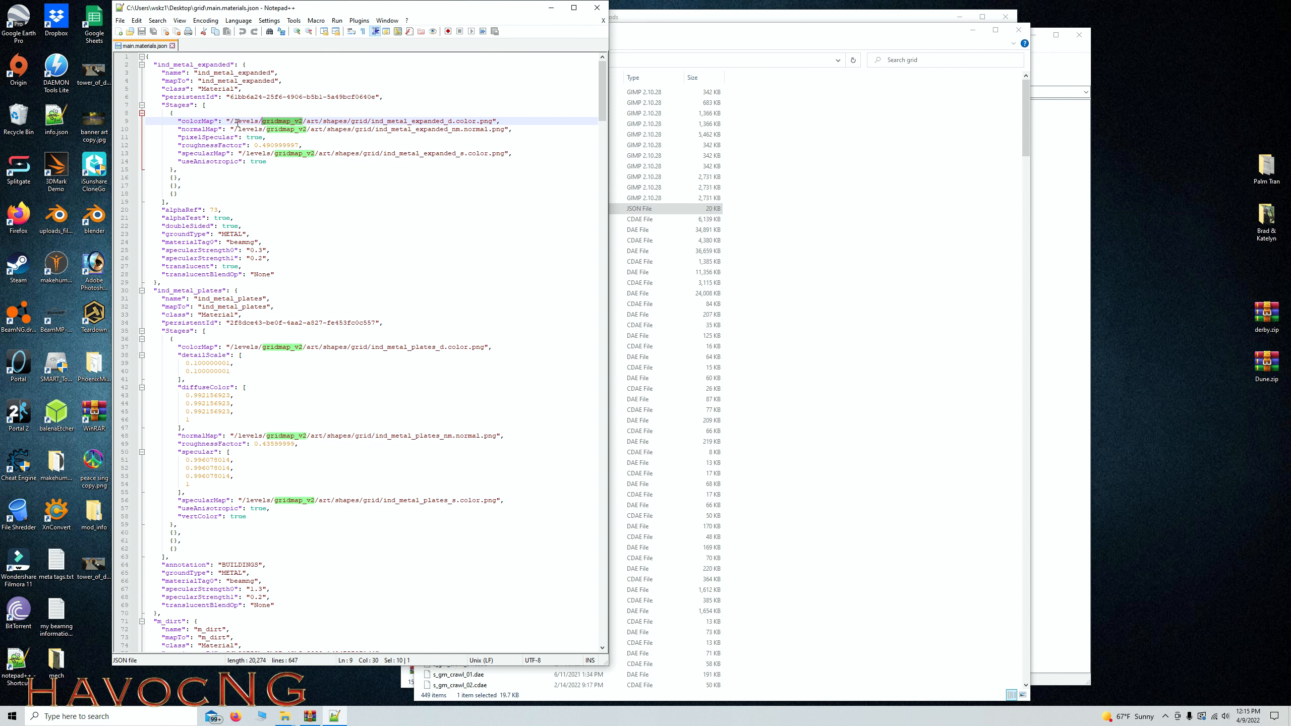
click(597, 9)
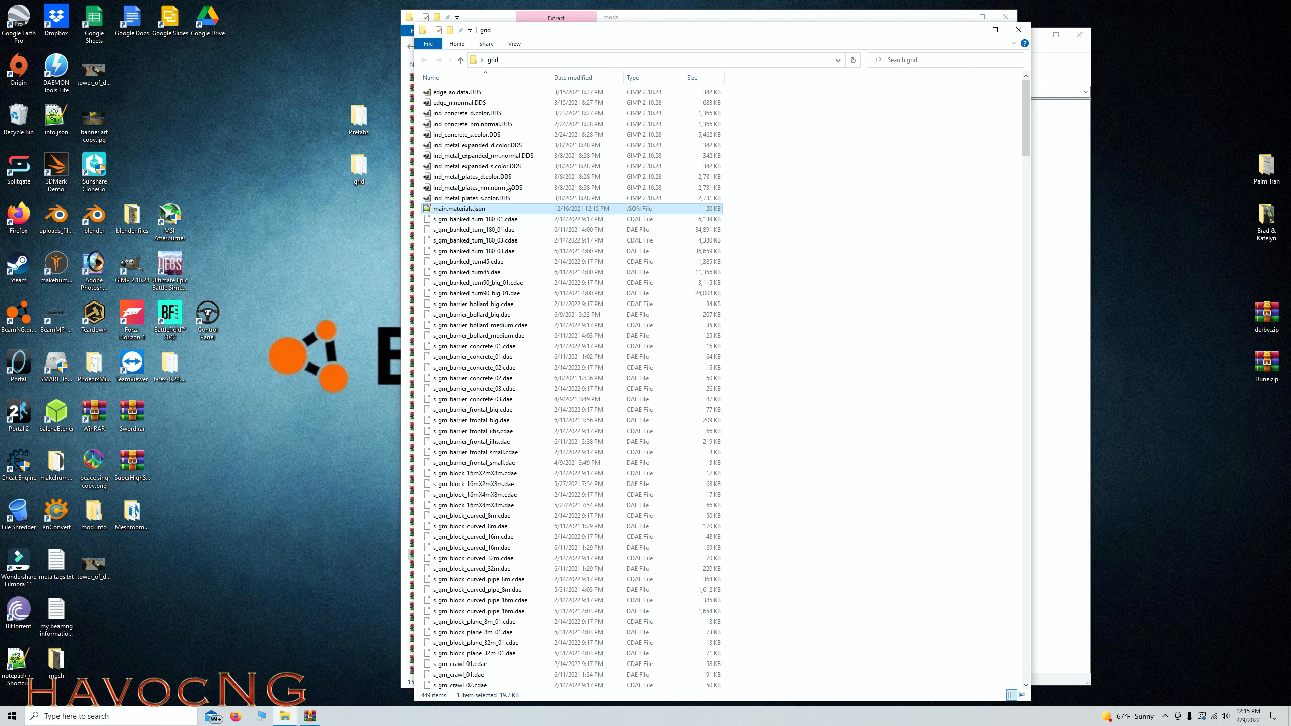
click(1018, 29)
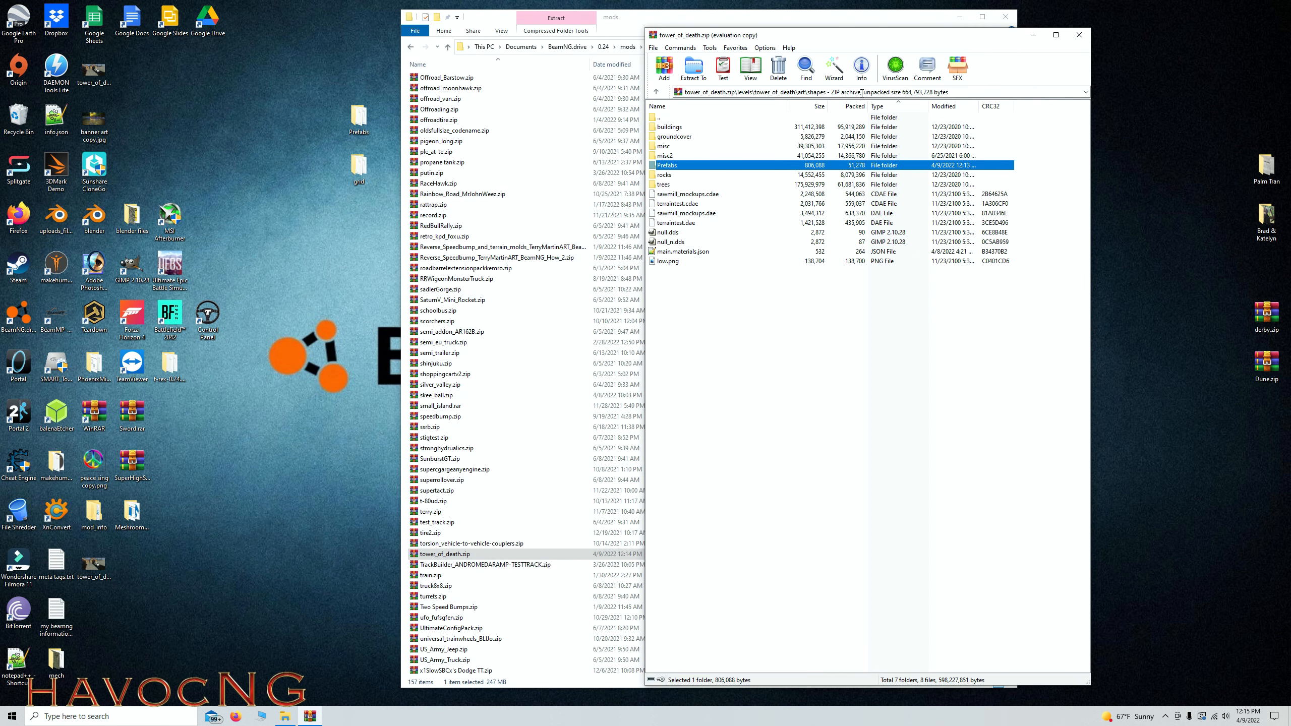
Step: Add the desktop's grid folder to levels\tower_of_death\art\shapes in tower_of_death.zip with the default archive settings
click(657, 92)
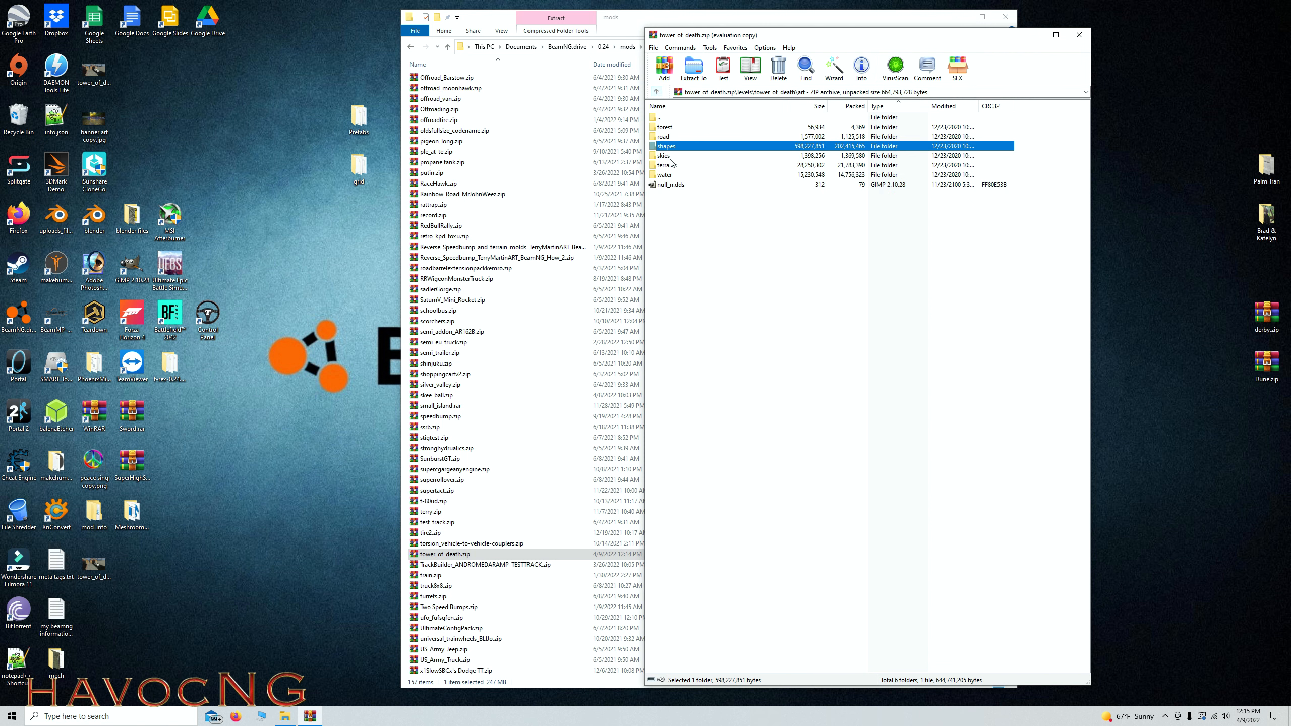
double_click(666, 147)
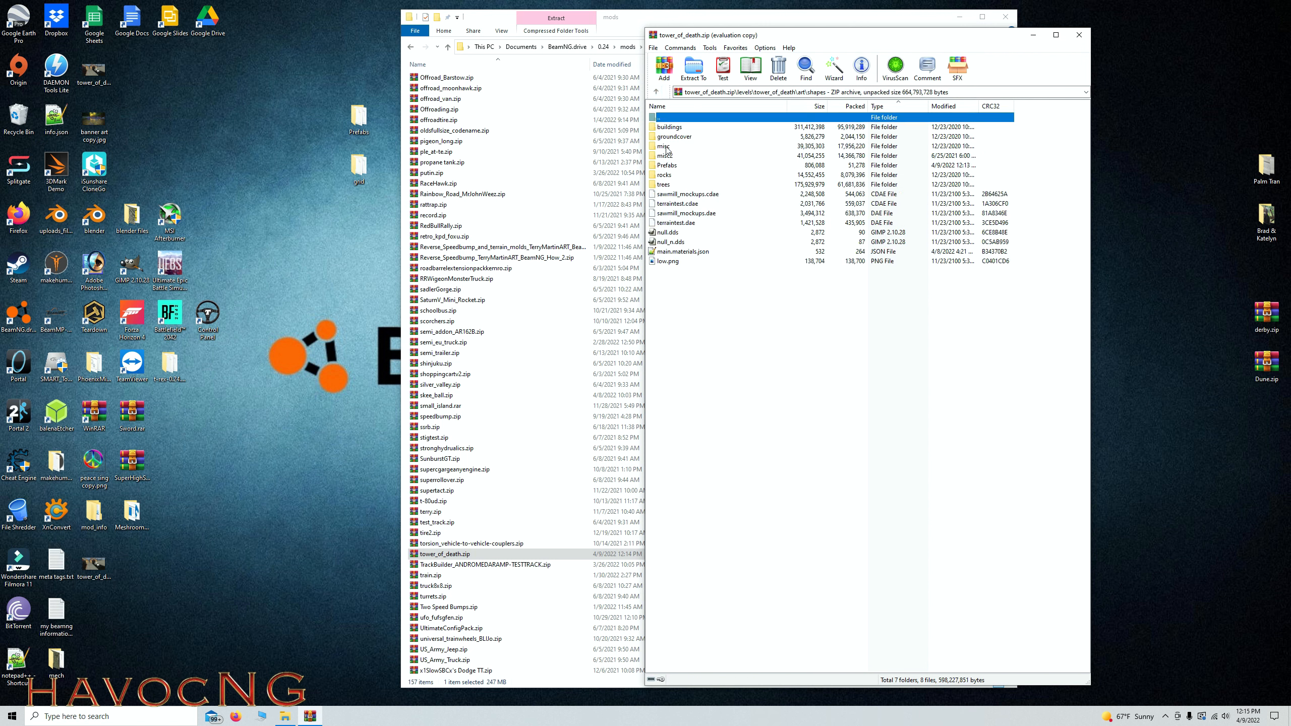
drag(364, 170, 718, 355)
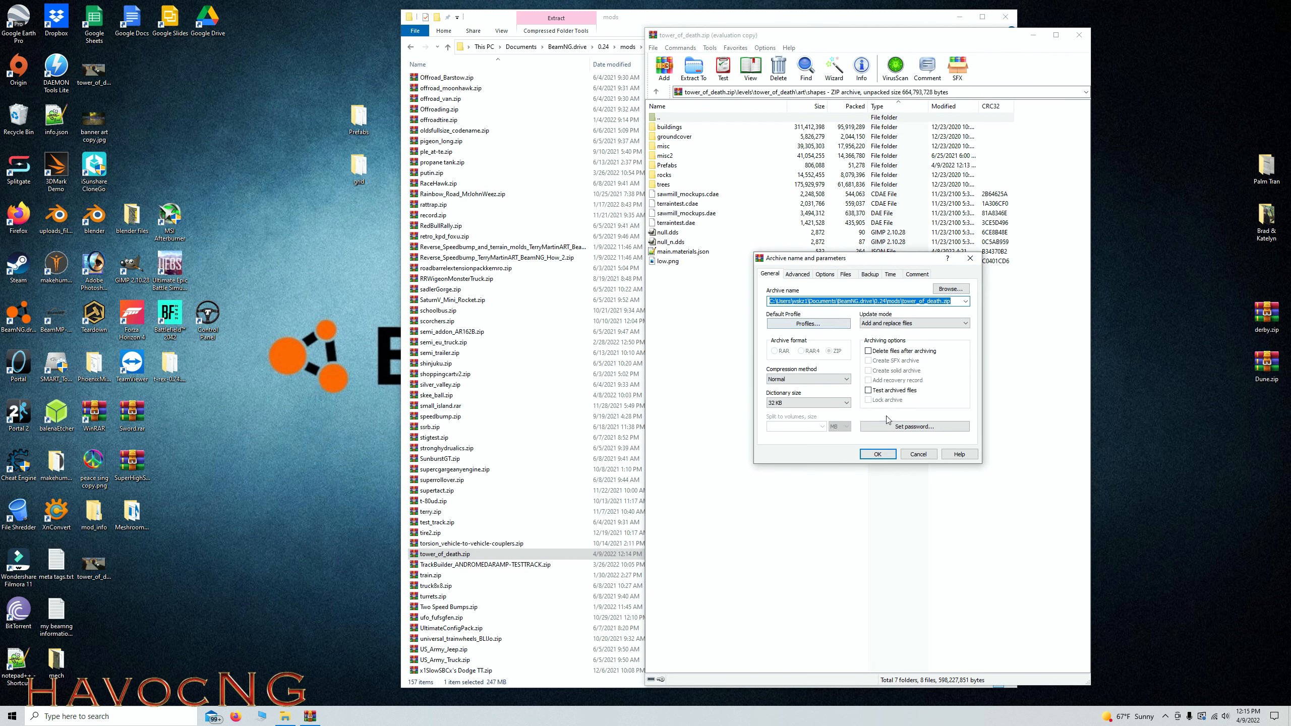
click(888, 461)
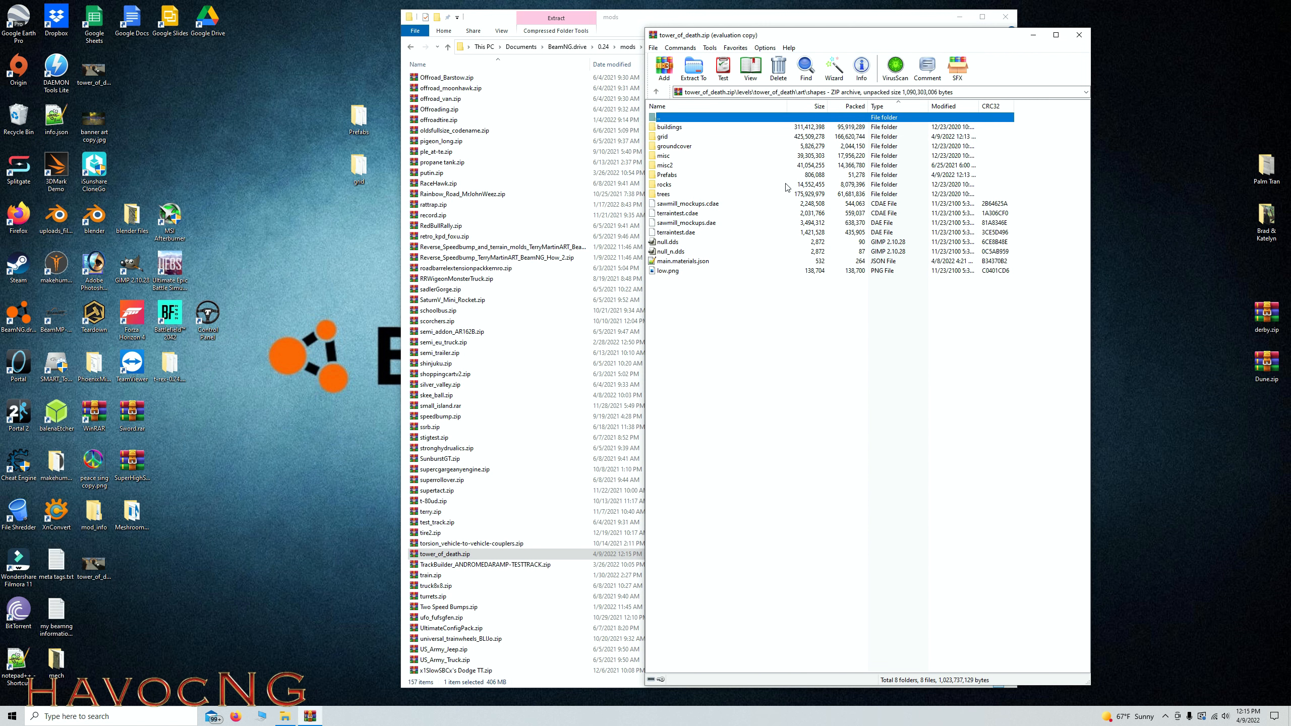
Step: Open main.materials.json from the archive's grid folder in Notepad++, close the leftover tabs and editor, and reopen the file alone
double_click(662, 137)
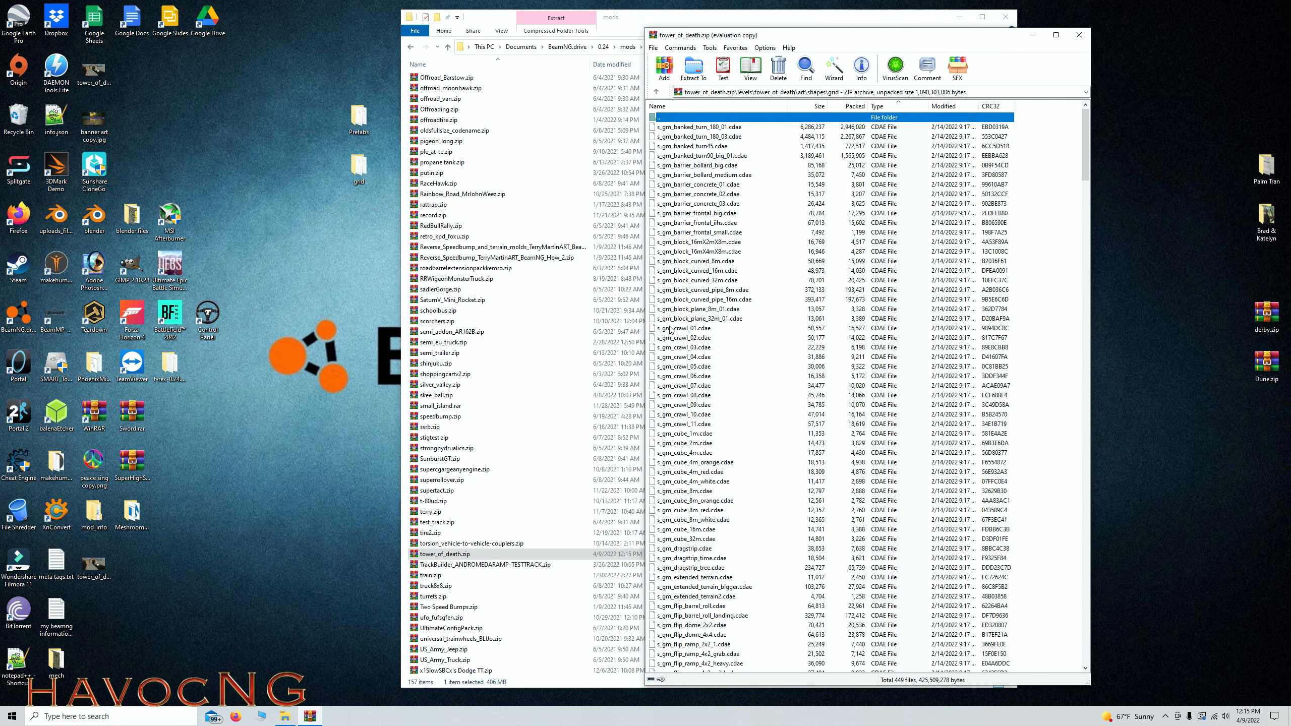
scroll(711, 472, down, 3)
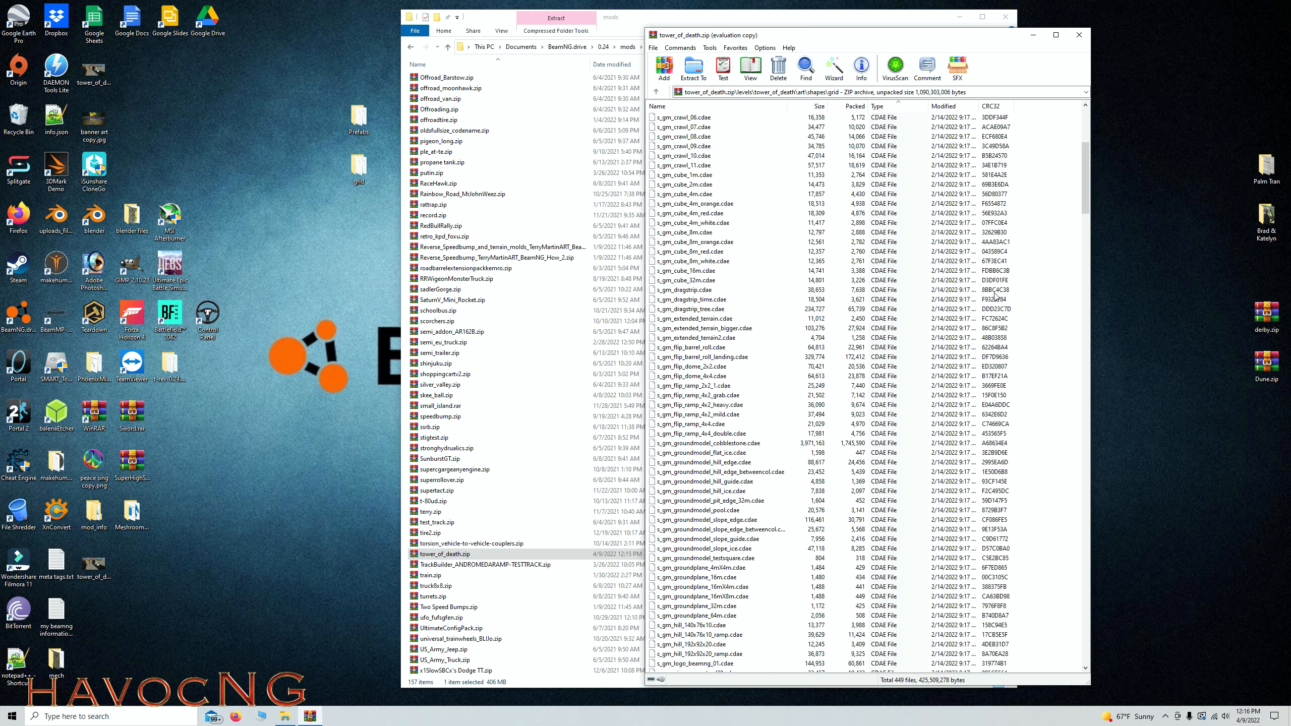
drag(1084, 159, 1115, 628)
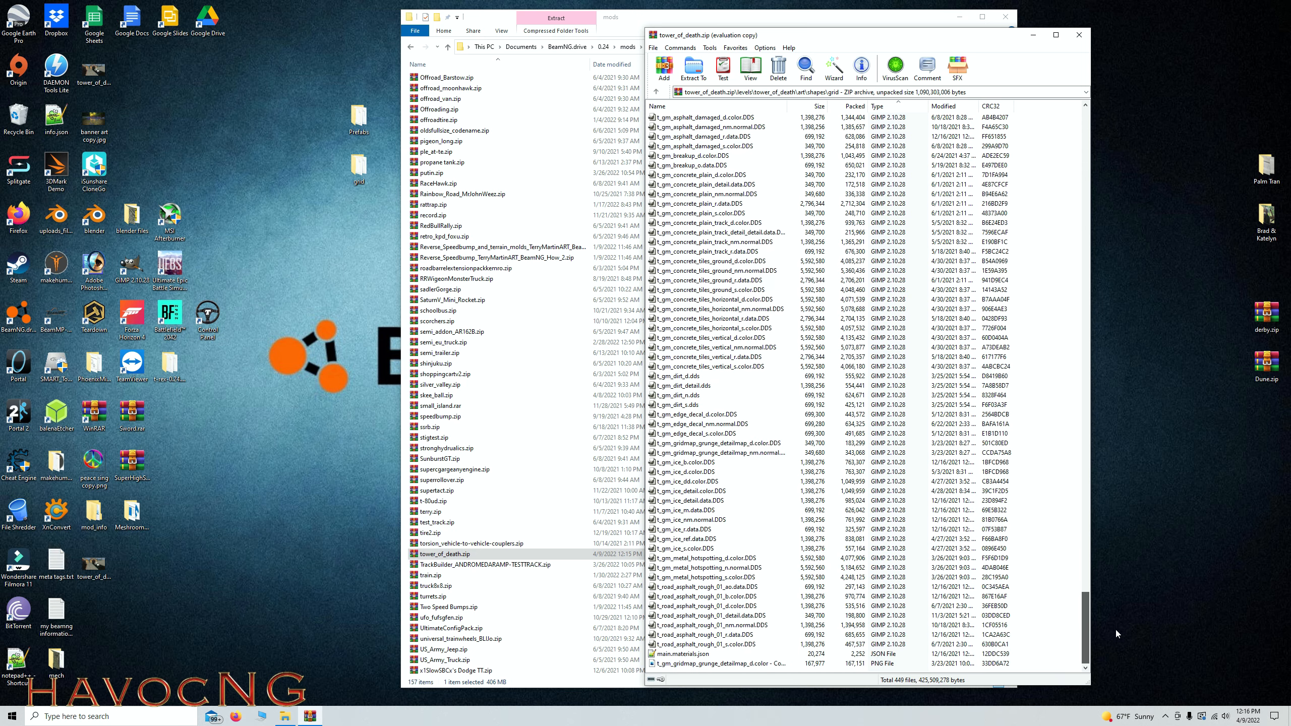
double_click(702, 654)
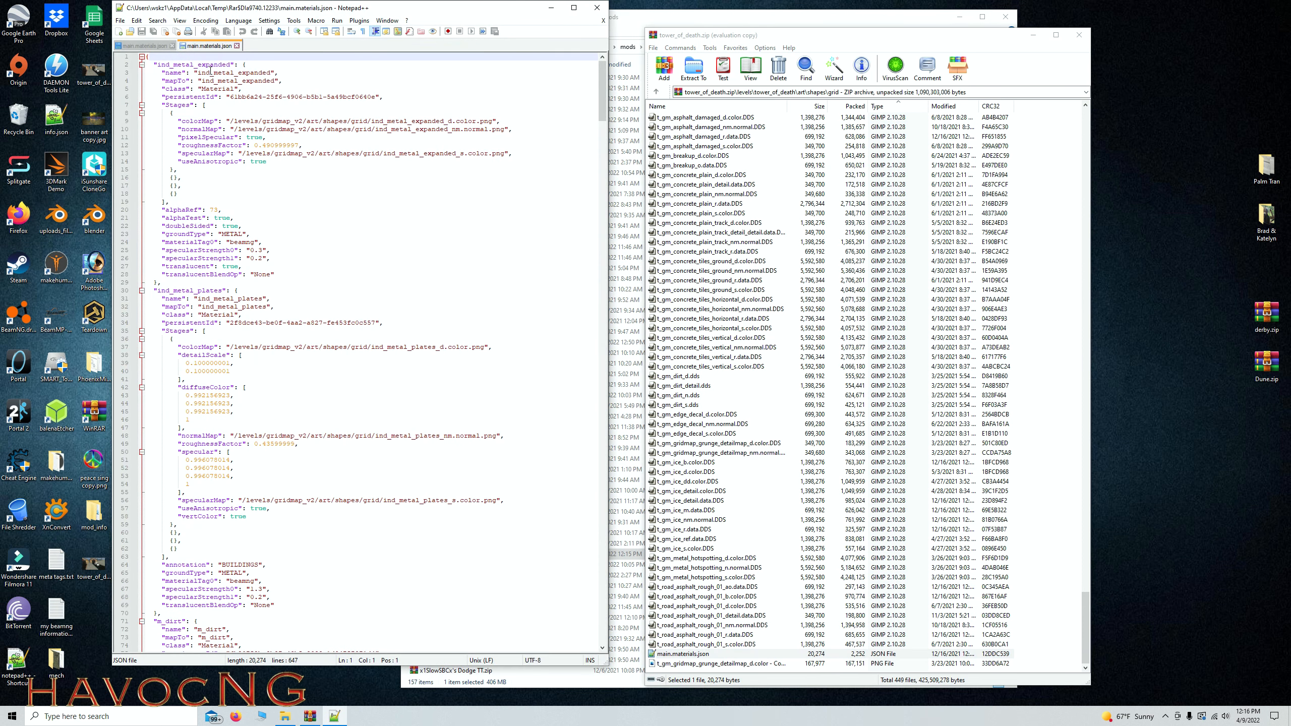
click(237, 46)
click(172, 46)
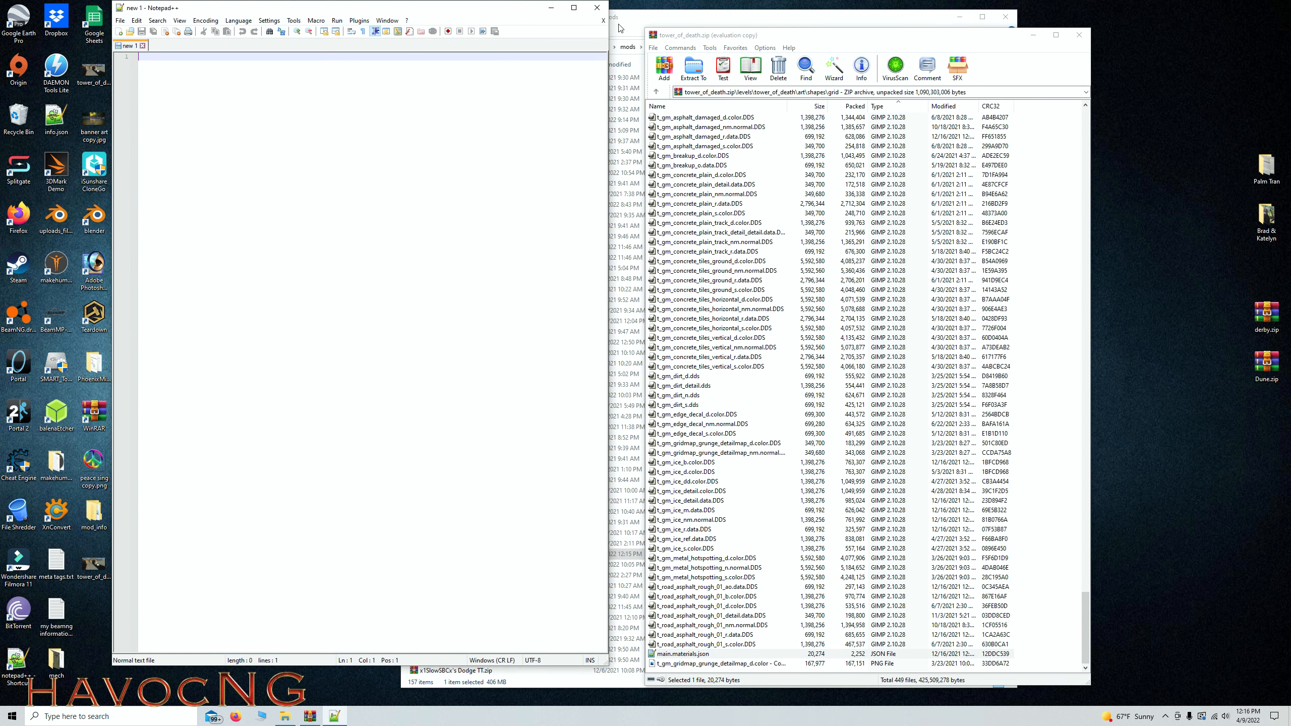
click(598, 8)
double_click(677, 655)
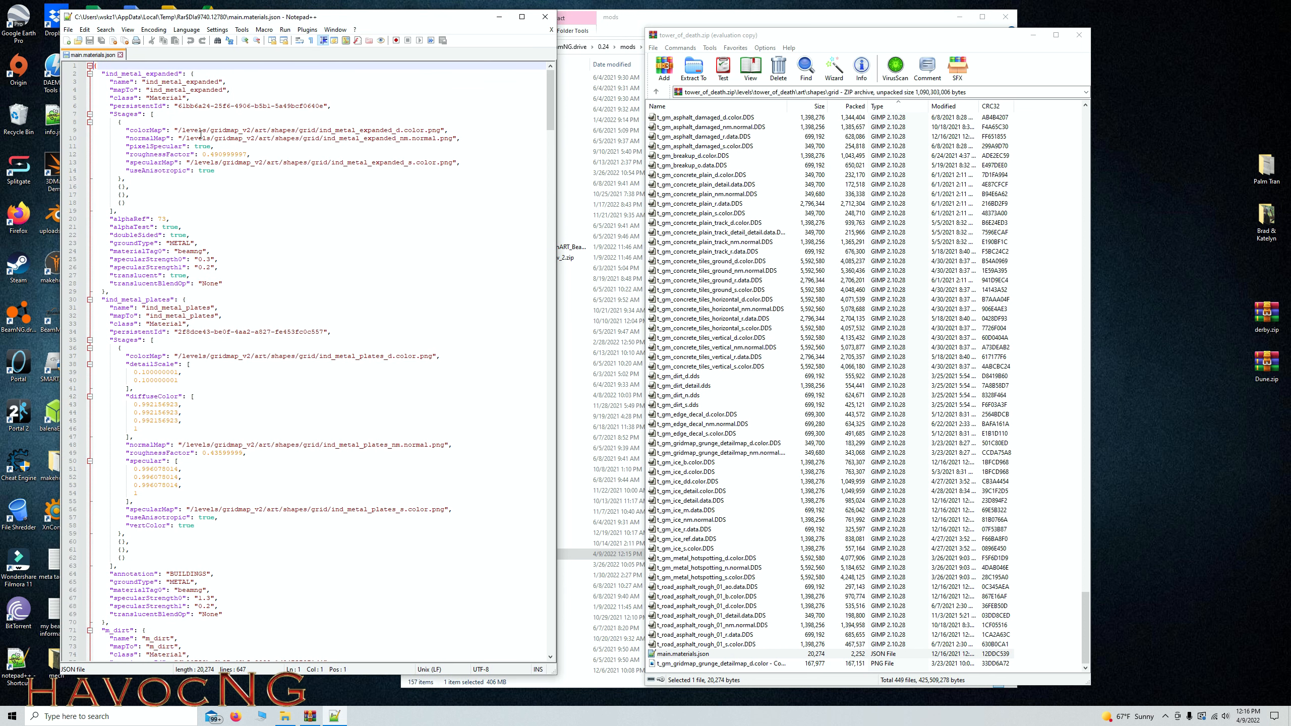
Step: Replace all occurrences of gridmap_v2 in the archive's main.materials.json with toer_of_death, and close the Replace dialog
drag(348, 130, 200, 129)
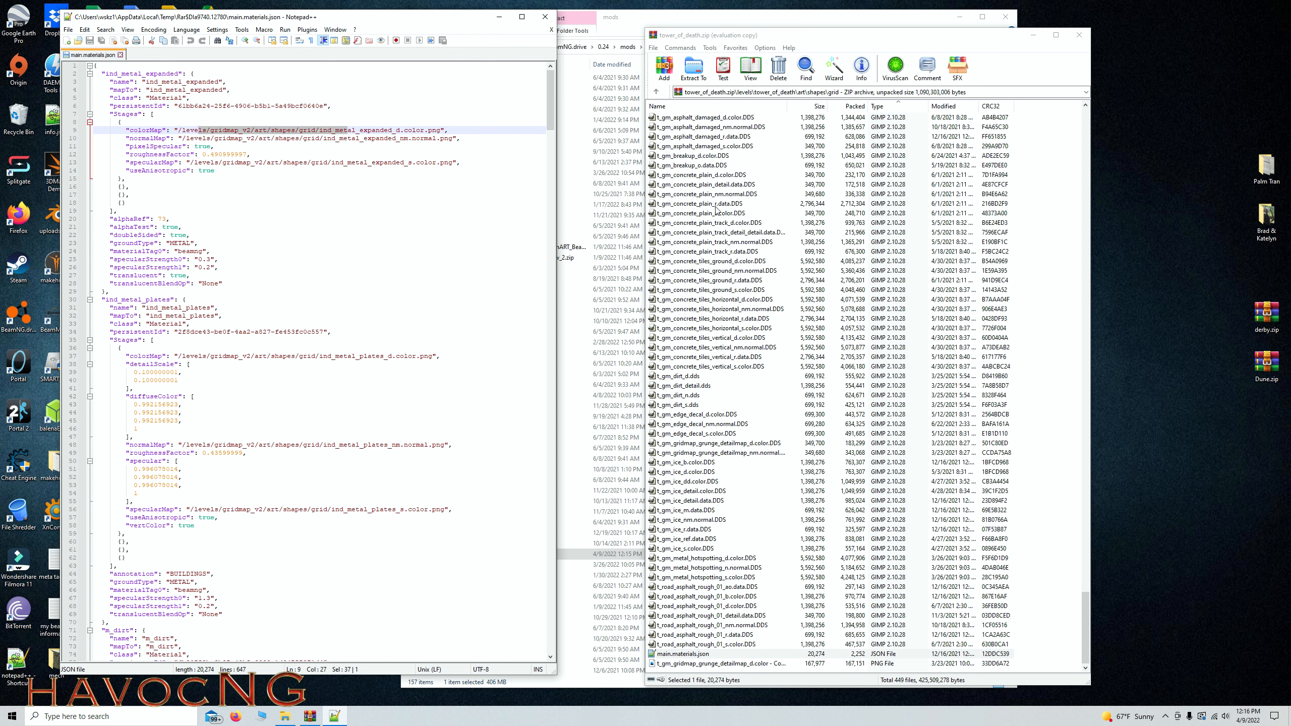
click(347, 235)
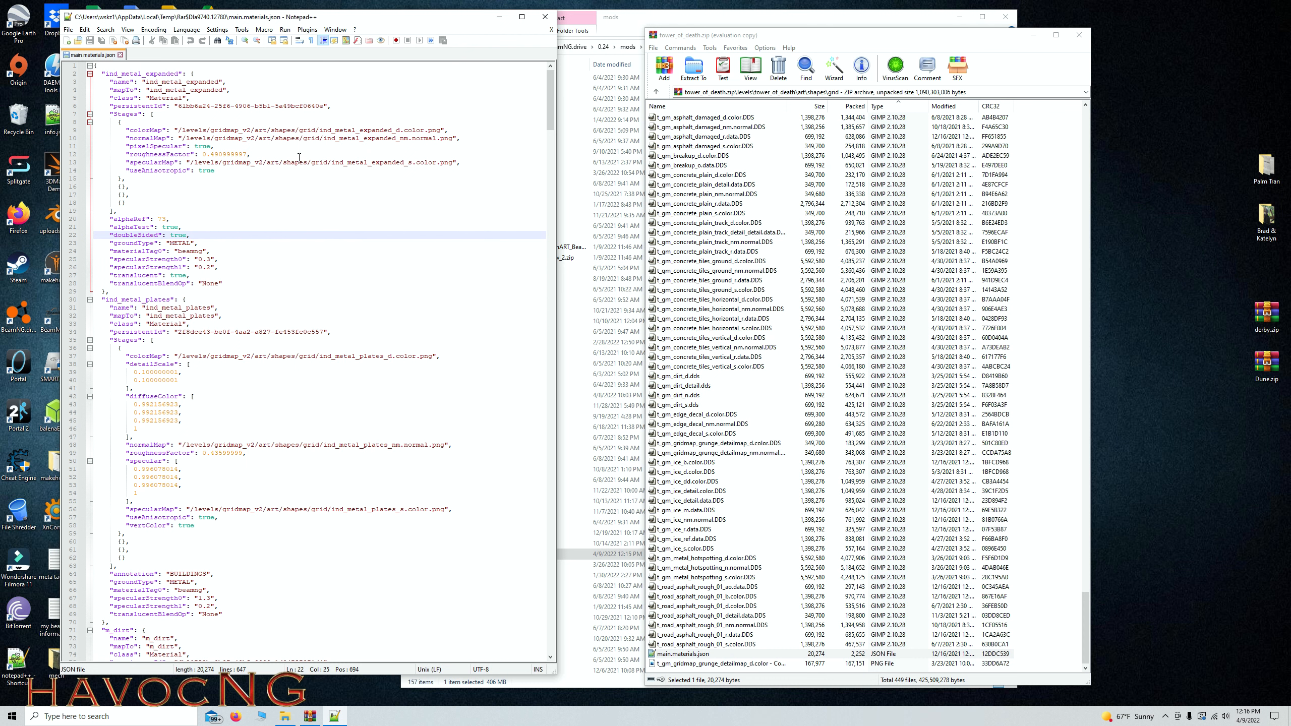
drag(250, 130, 211, 131)
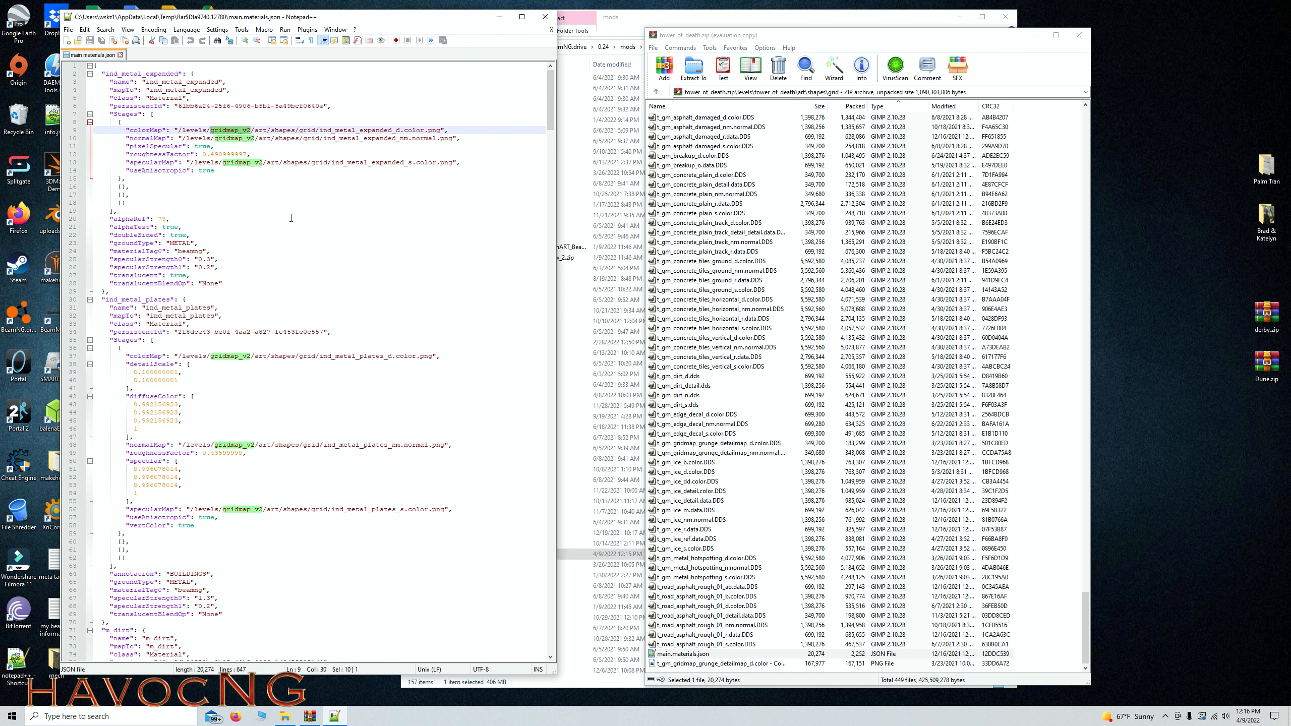
key(ctrl+h)
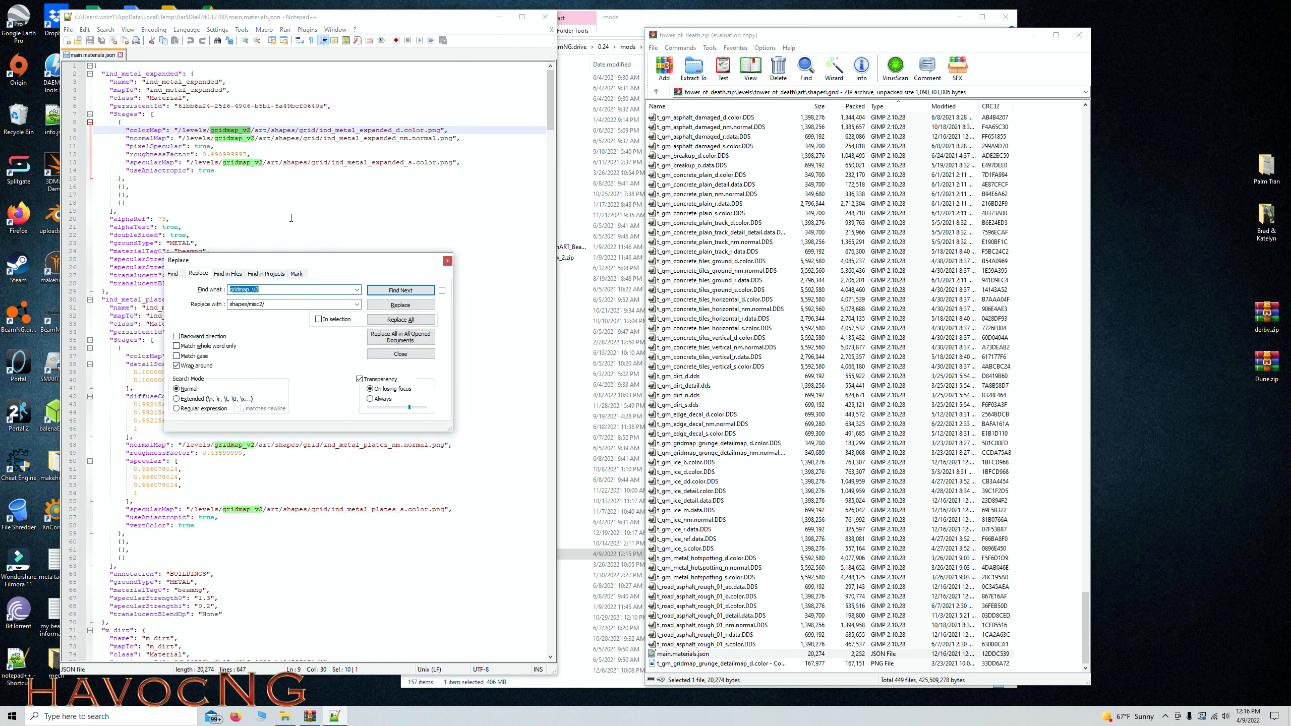
click(174, 274)
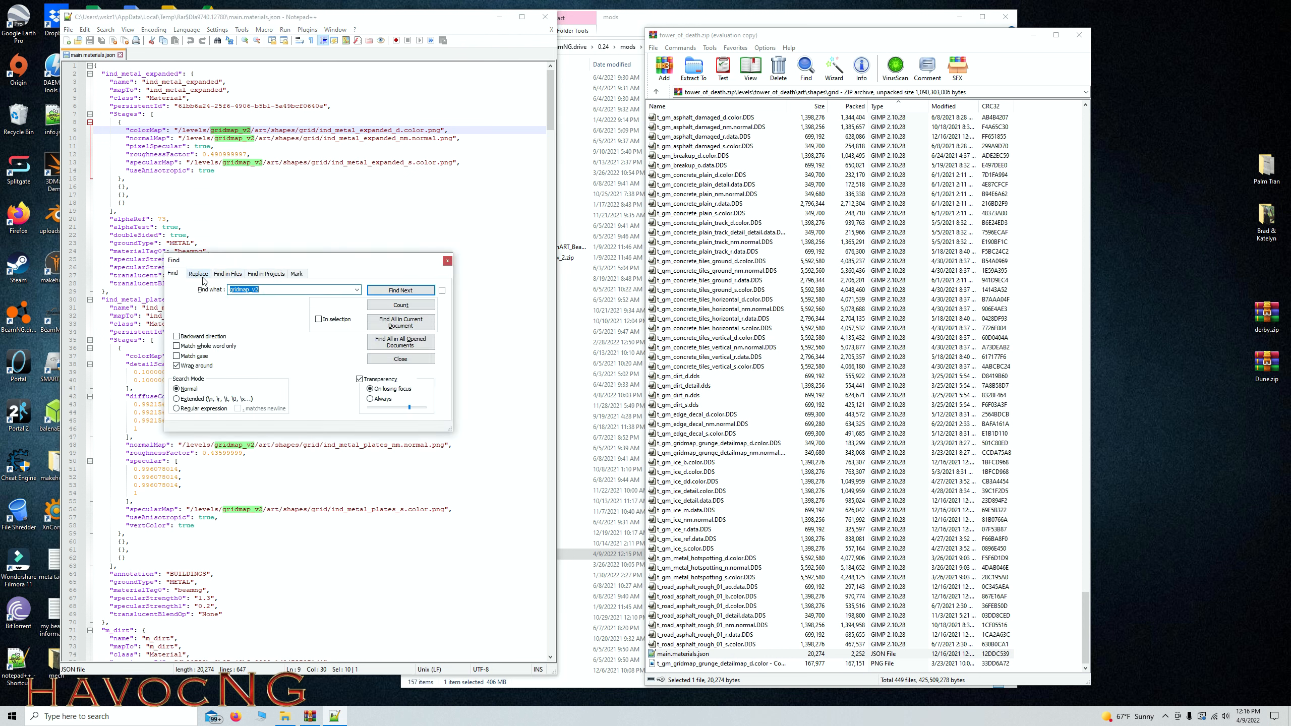
click(201, 275)
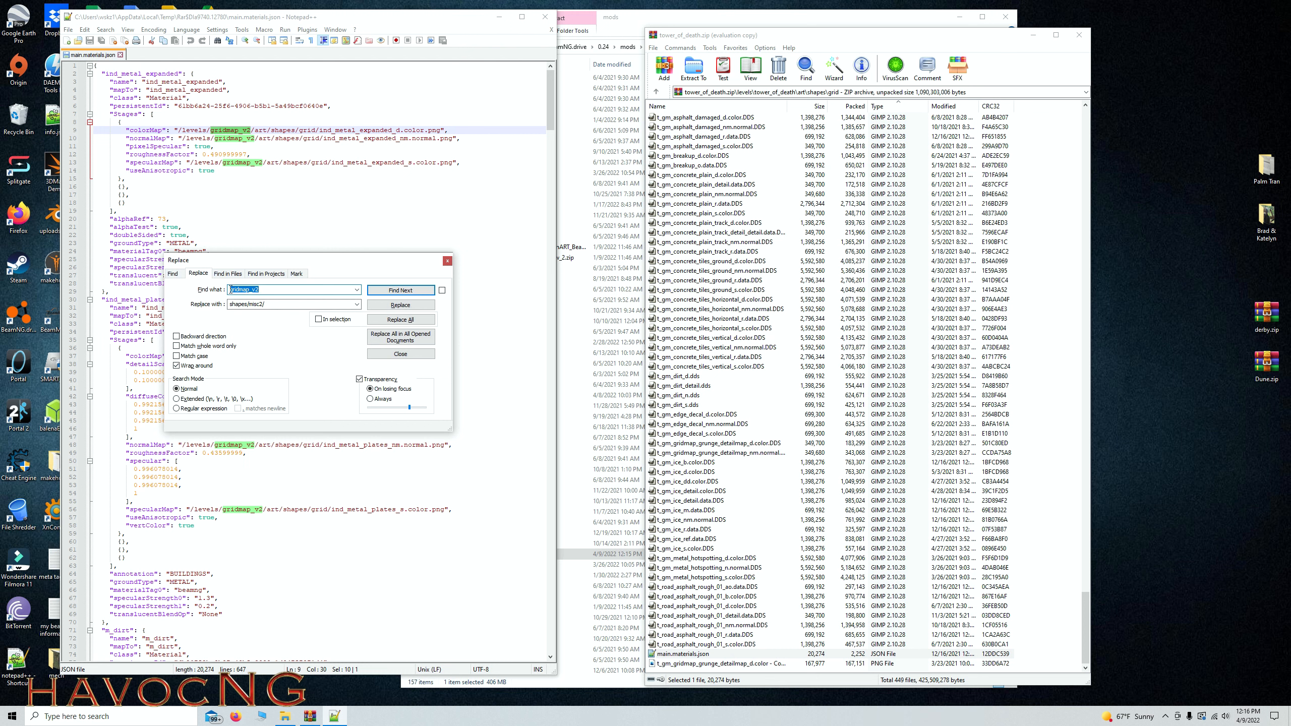
click(272, 306)
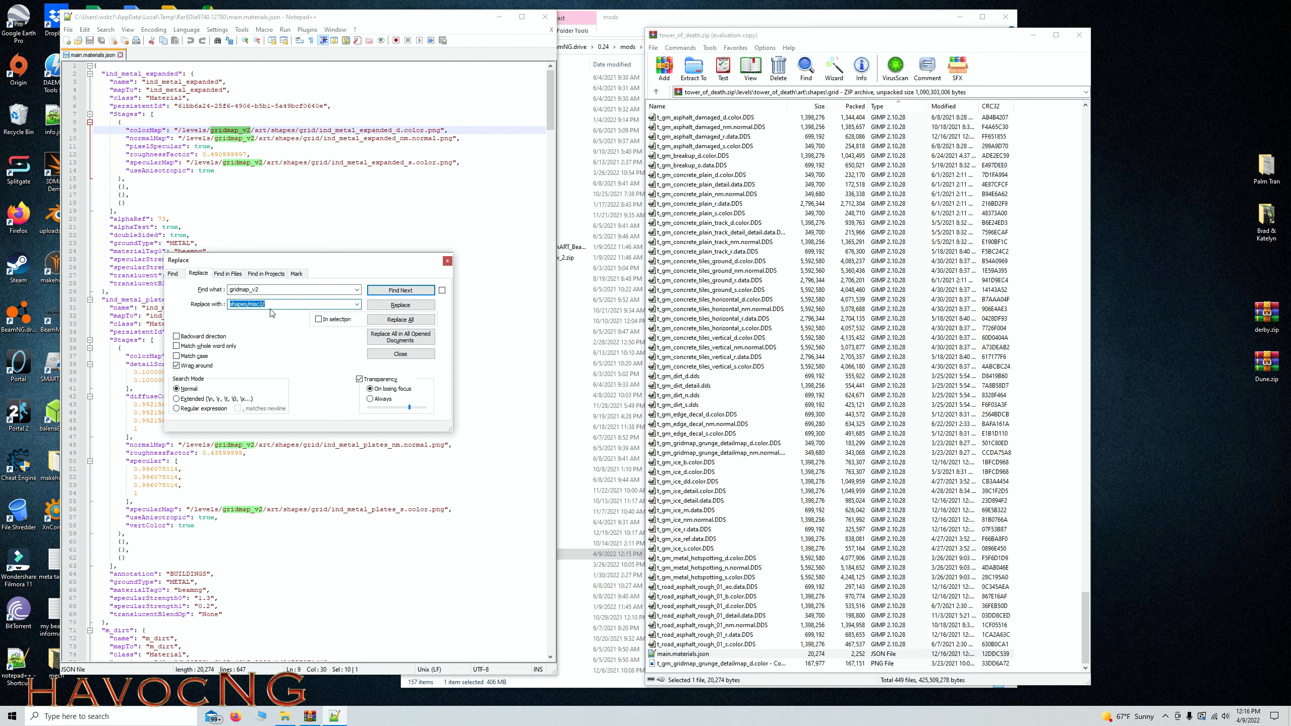
text(toer_of_death)
click(400, 319)
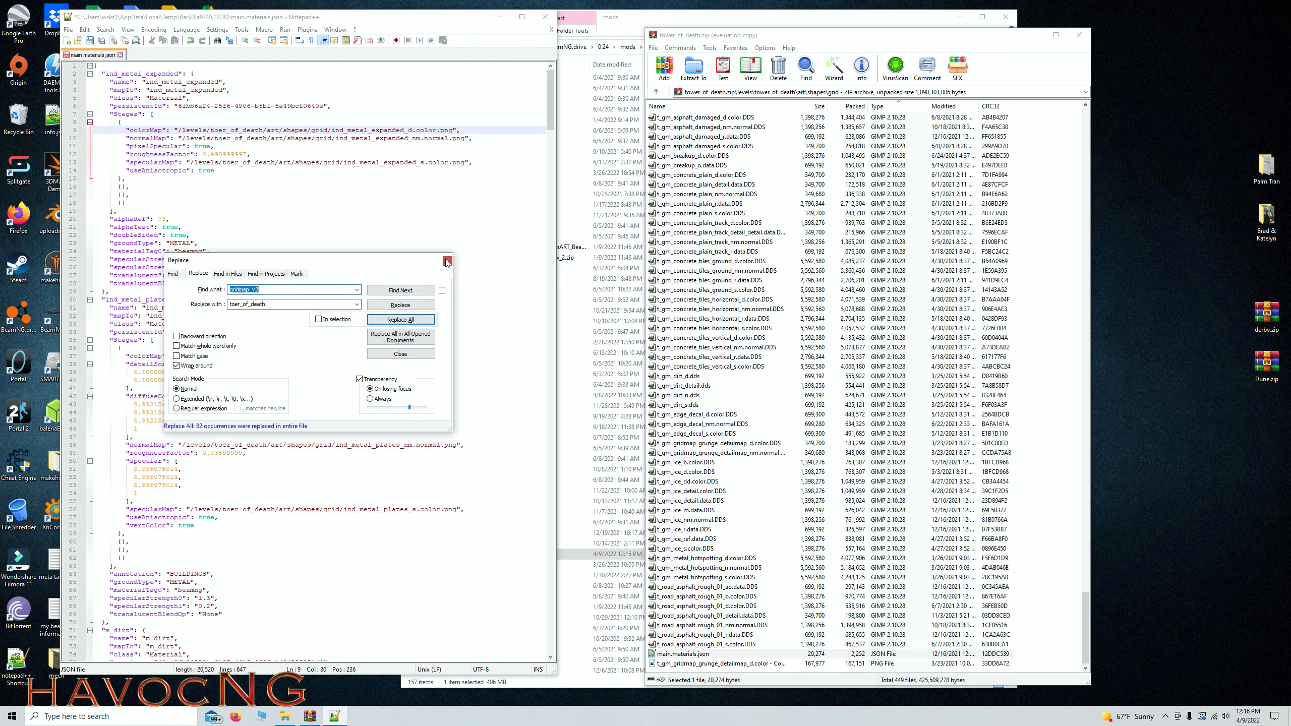
click(448, 262)
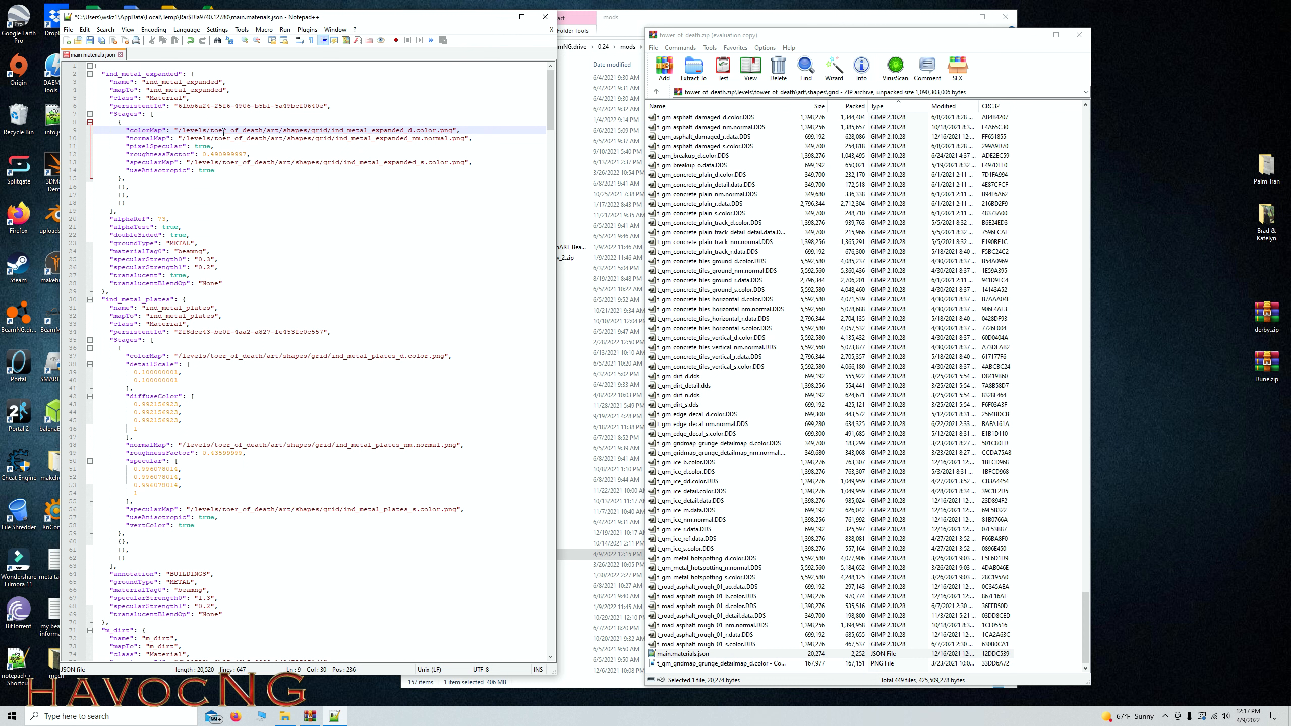
Step: Correct the level name by replacing all occurrences of toer_of_death with tower_of_death, and save main.materials.json
drag(262, 130, 212, 129)
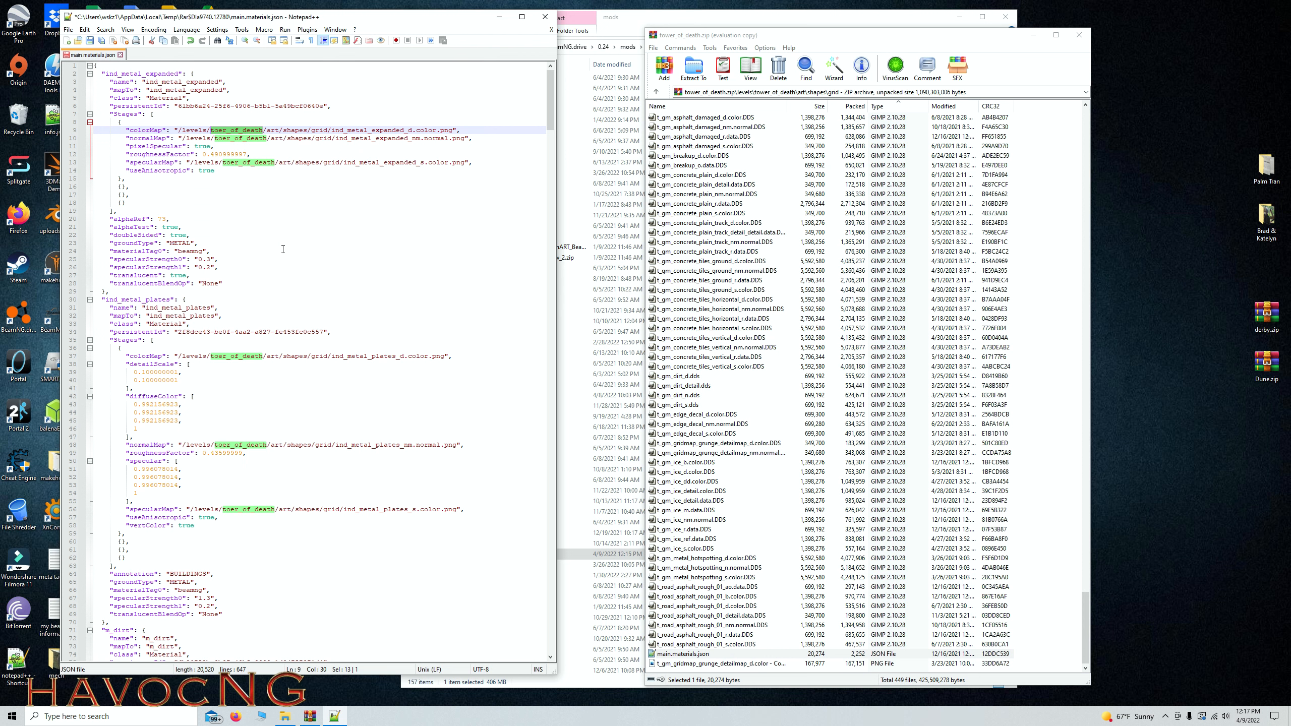
key(ctrl+h)
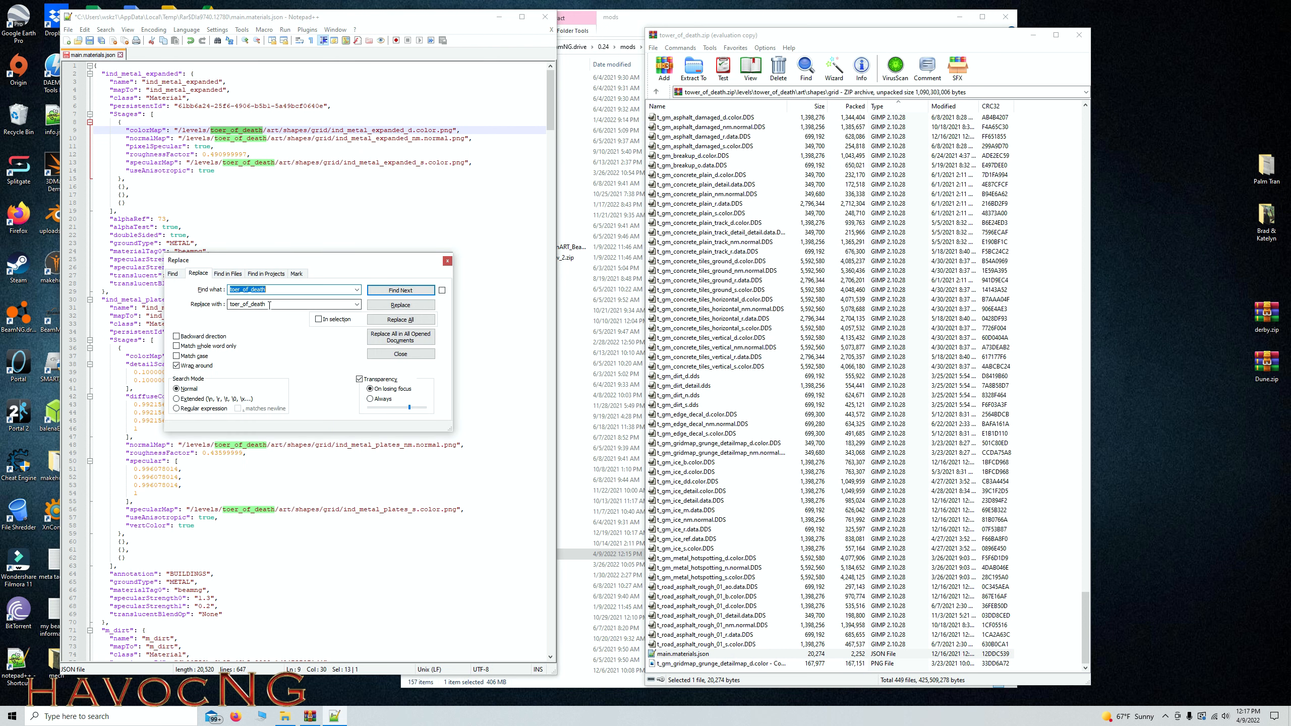
key(Tab)
click(239, 304)
text(w)
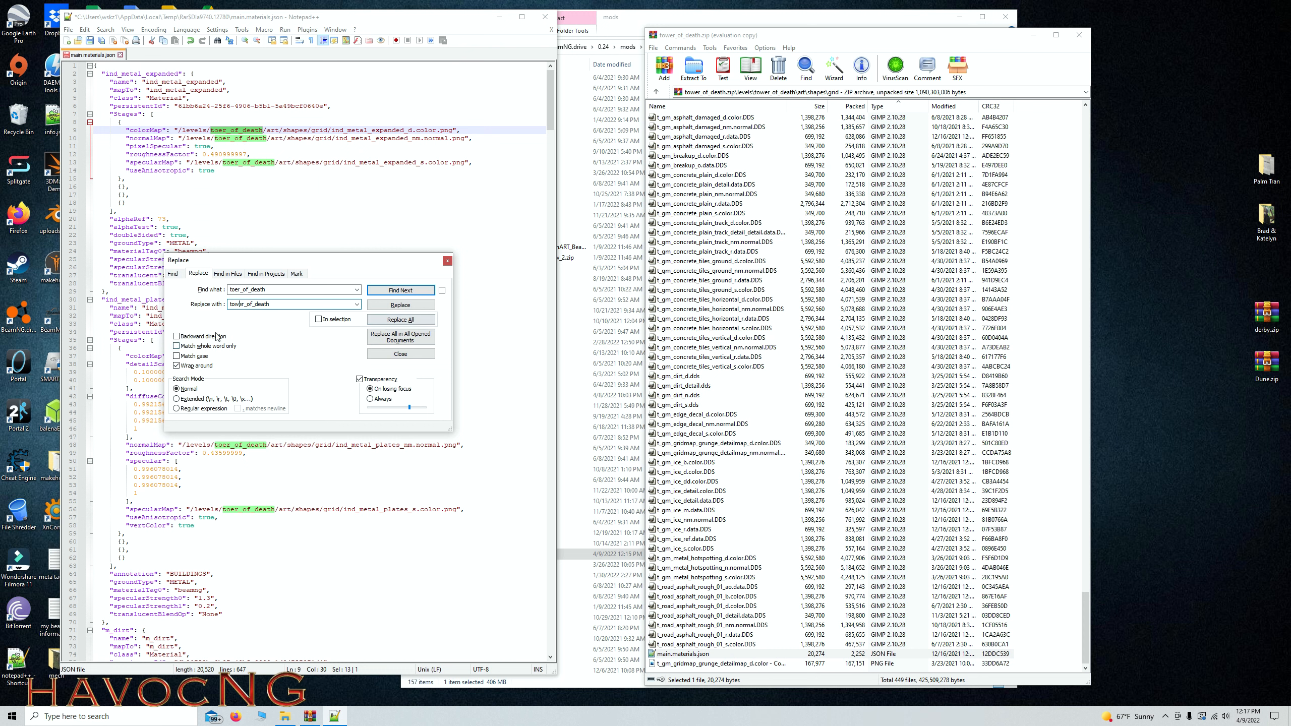
click(396, 320)
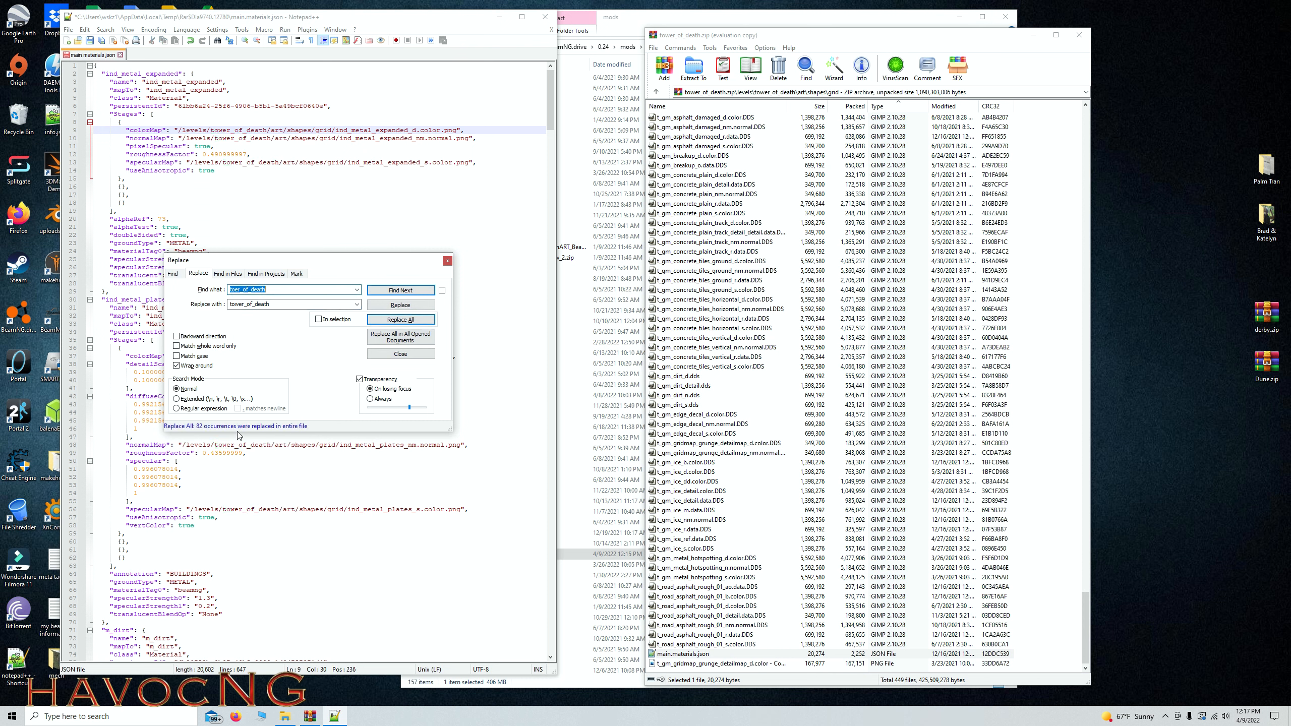
click(447, 261)
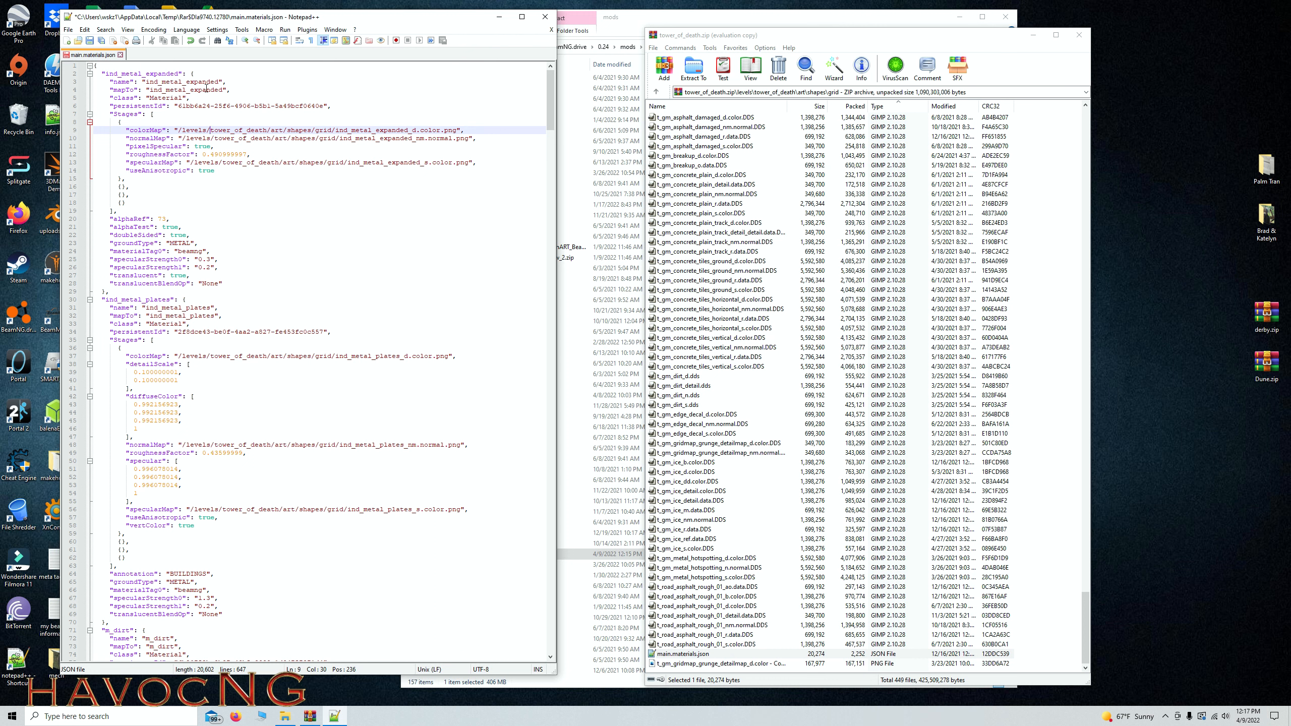
key(ctrl+s)
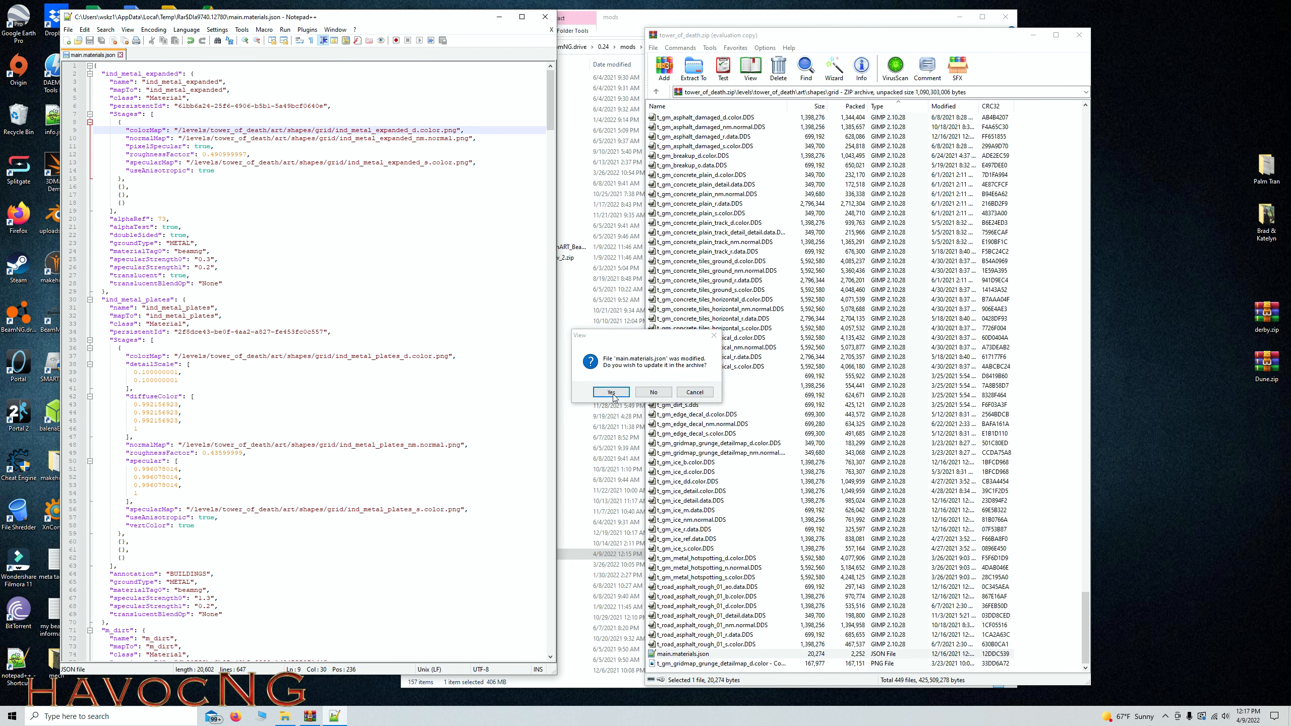
Step: Update the edited main.materials.json in tower_of_death.zip, and reopen the file from the archive to check its texture paths
click(611, 392)
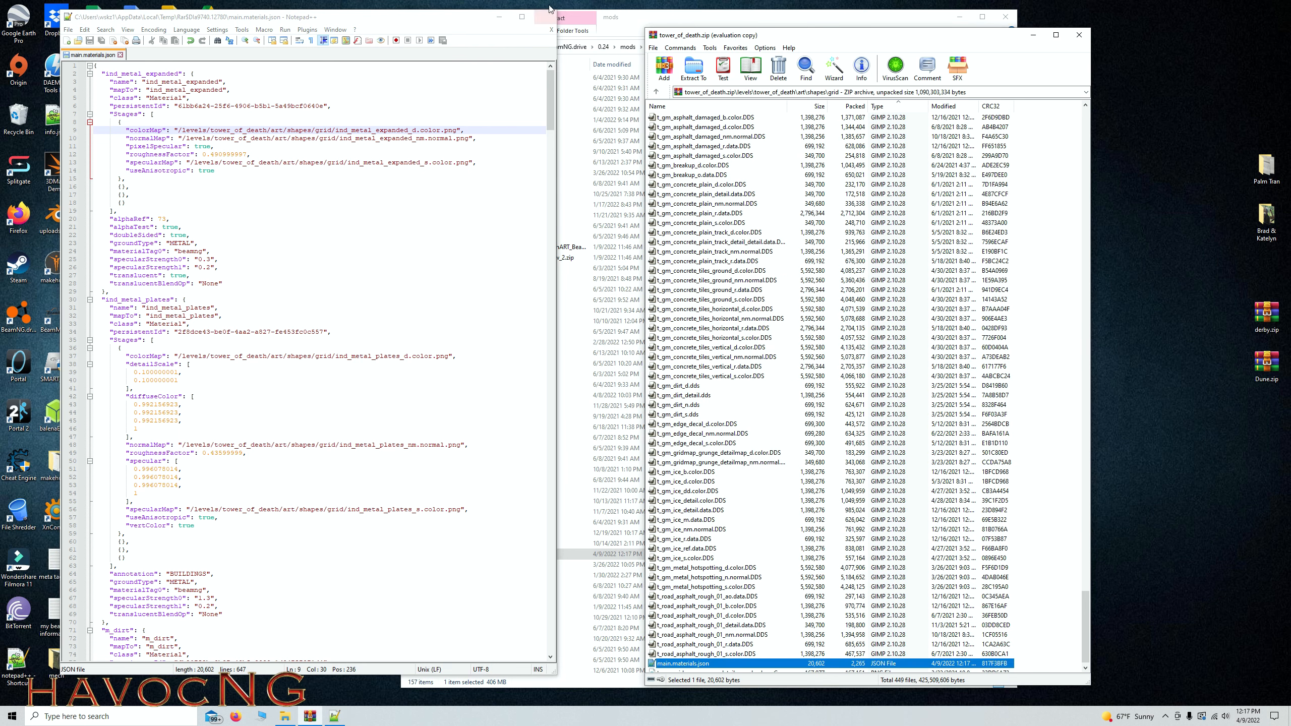
click(121, 55)
click(121, 55)
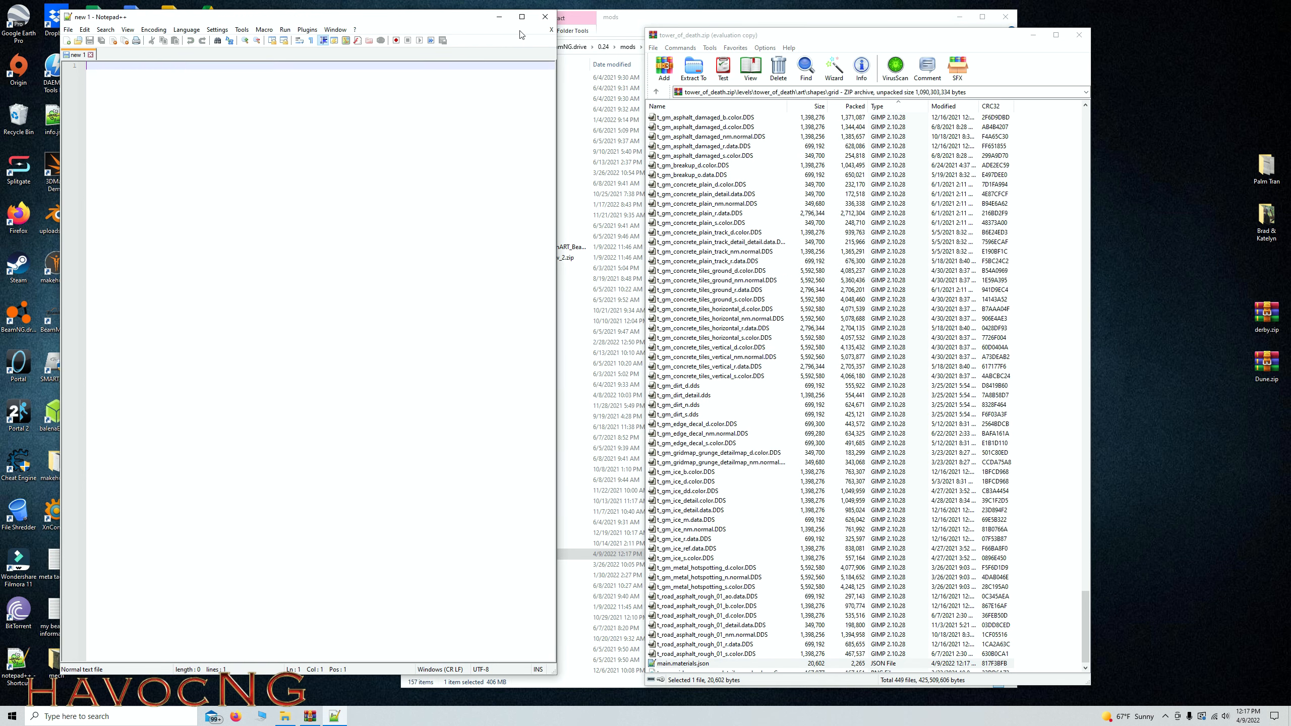
click(544, 17)
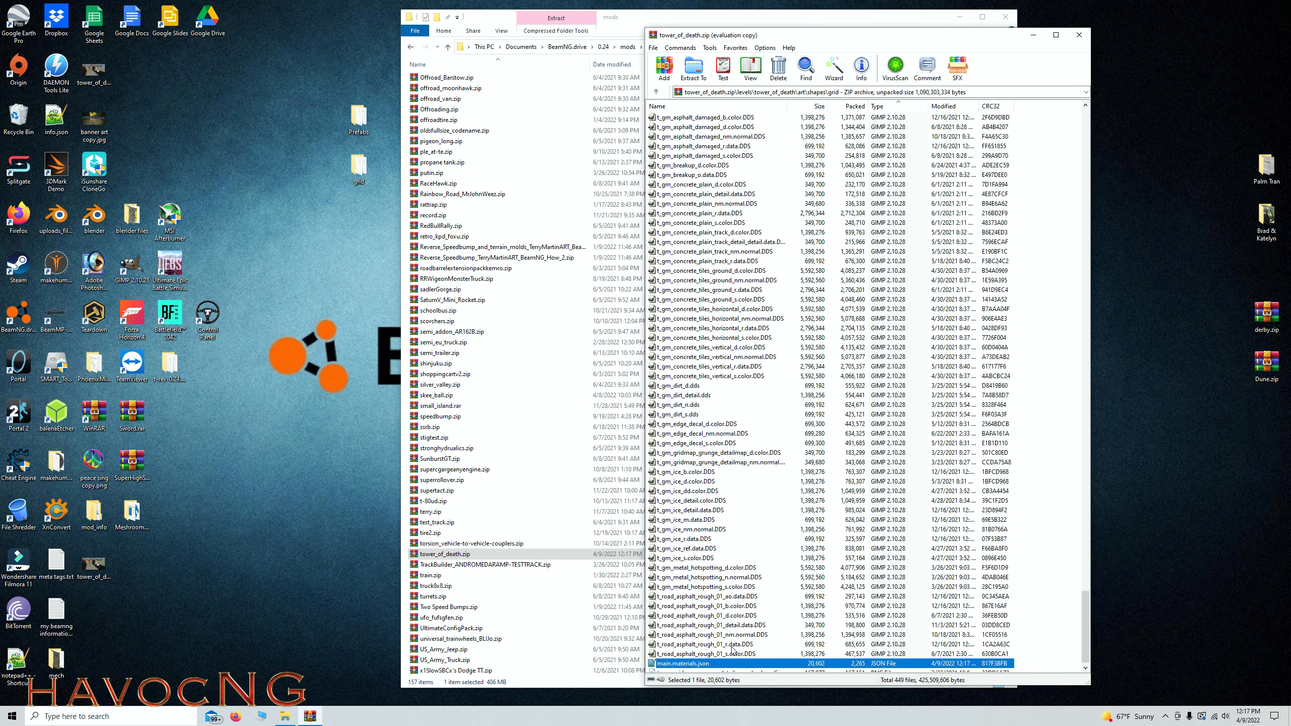
double_click(699, 663)
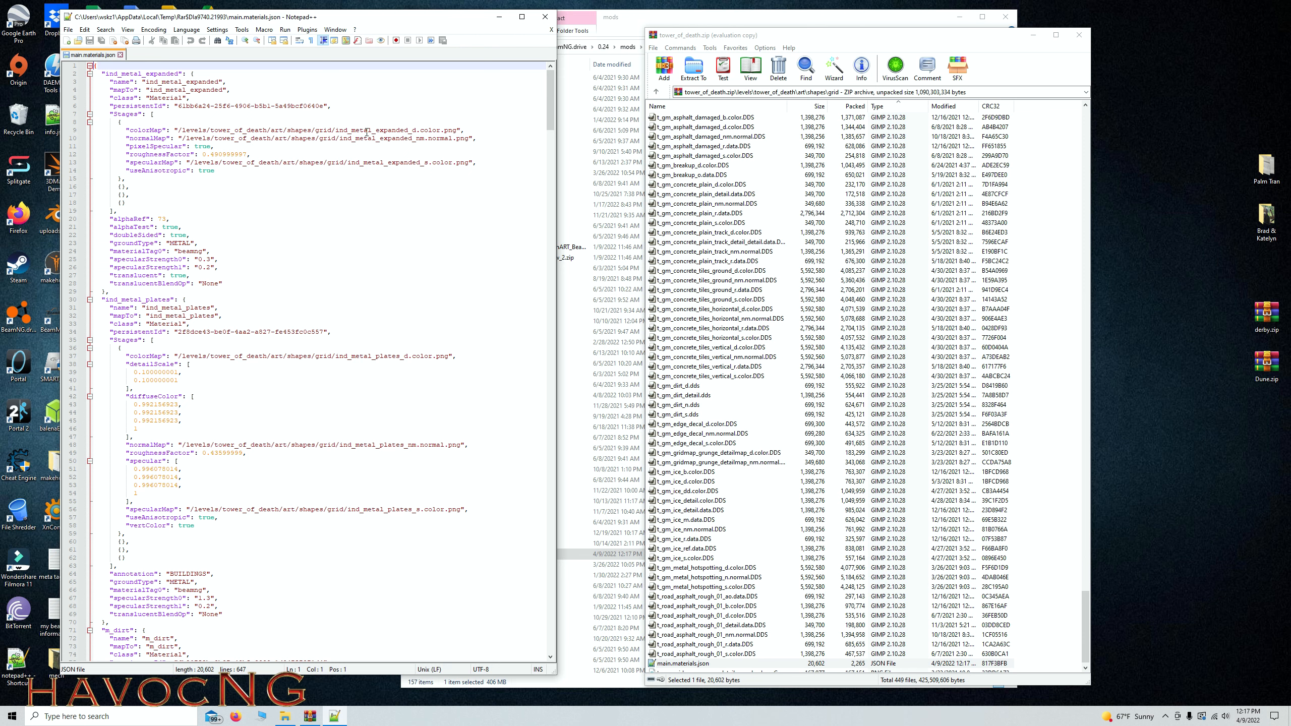
click(544, 17)
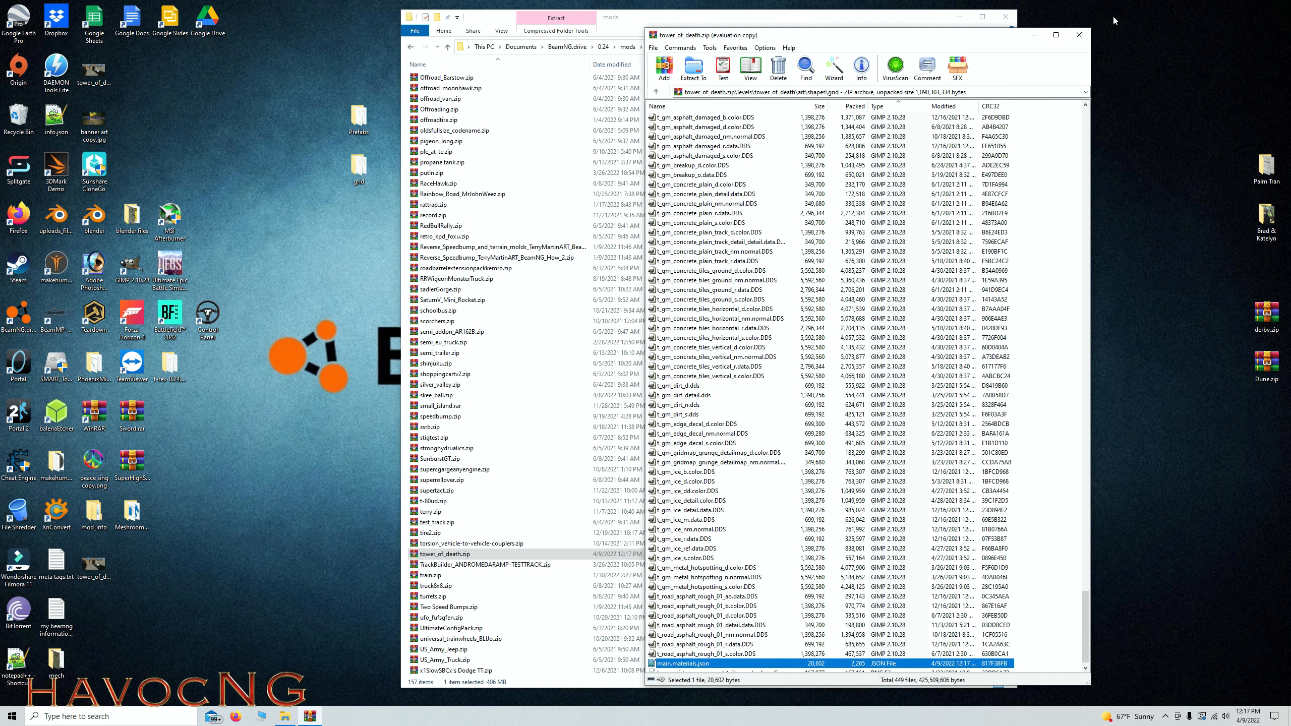
Step: Close the tower_of_death.zip archive and the mods folder windows, and launch BeamNG.drive
click(1080, 34)
click(1005, 17)
double_click(18, 315)
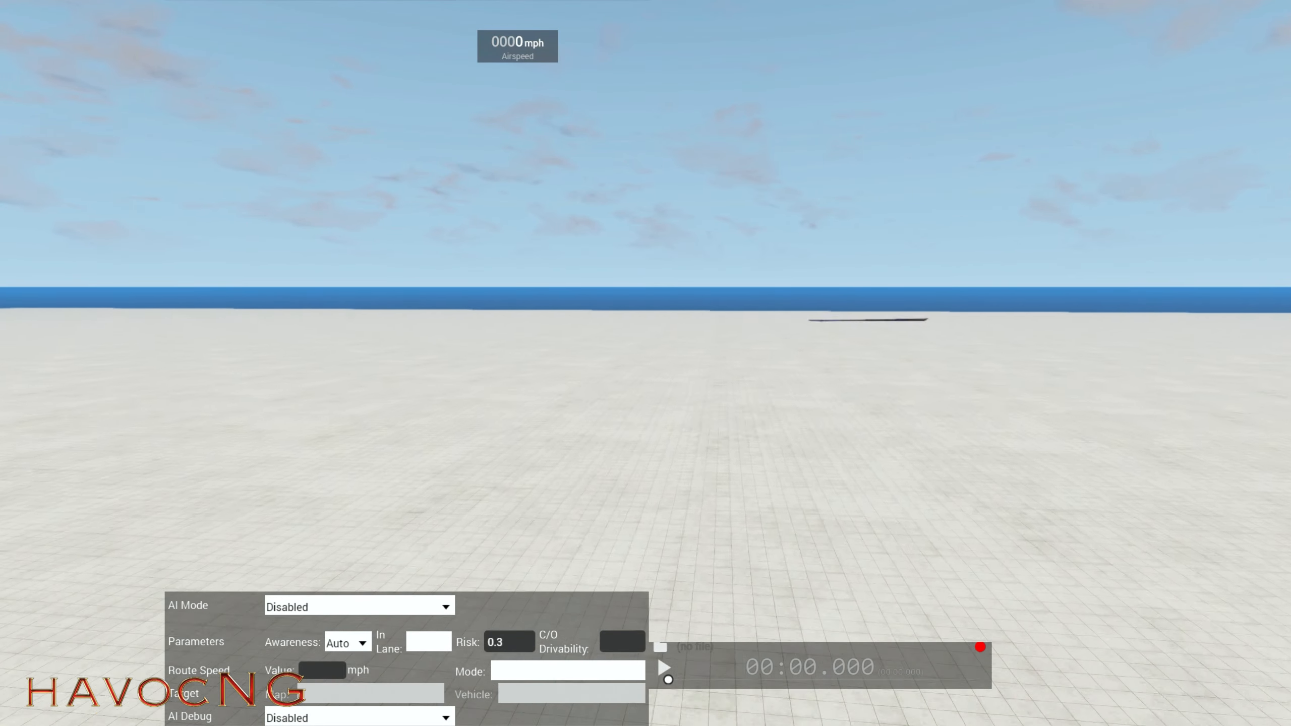
Step: Open the World Editor on the tower_of_death level and show the Prefabs folder under art/shapes in the Asset Browser
key(F11)
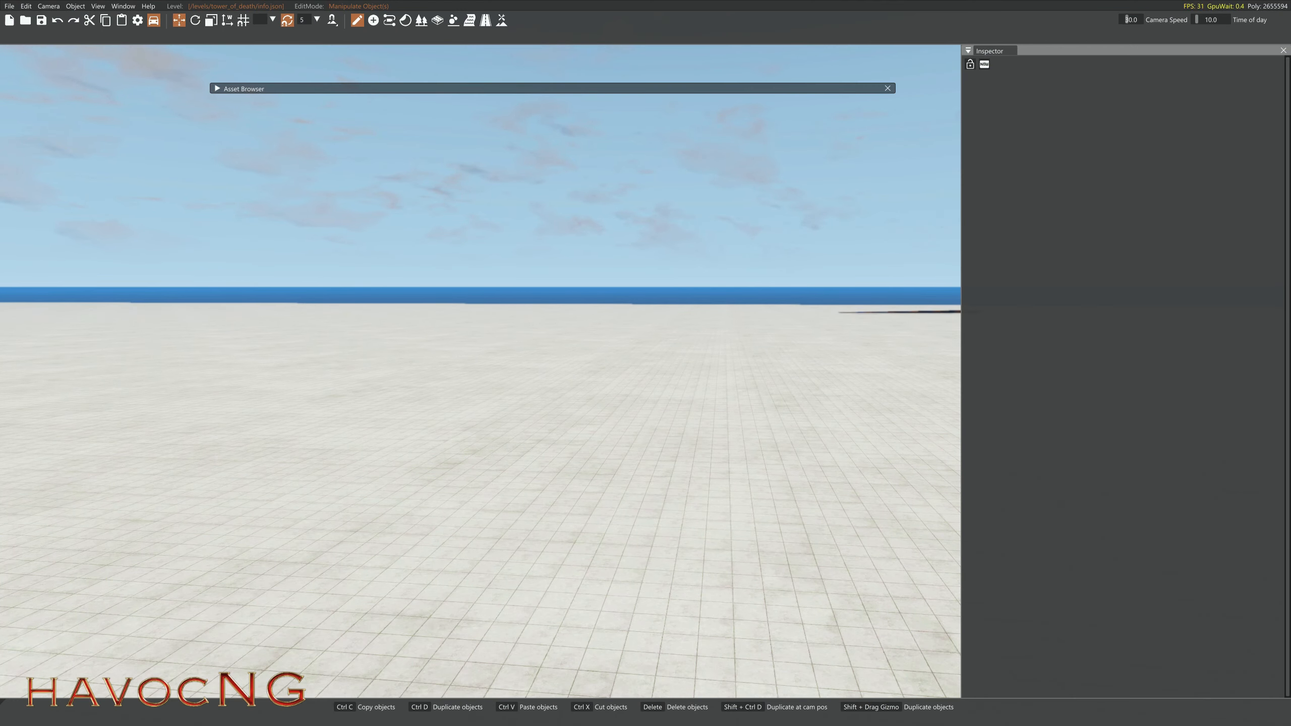
click(215, 88)
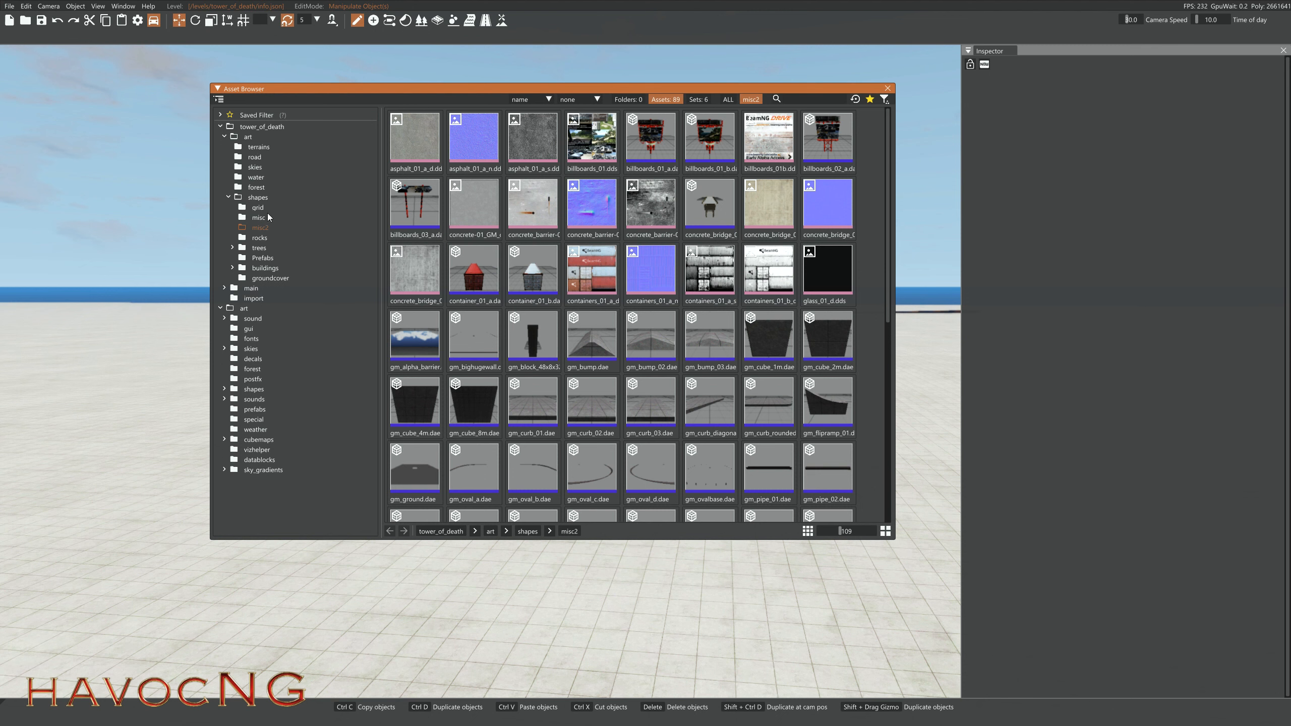
click(270, 258)
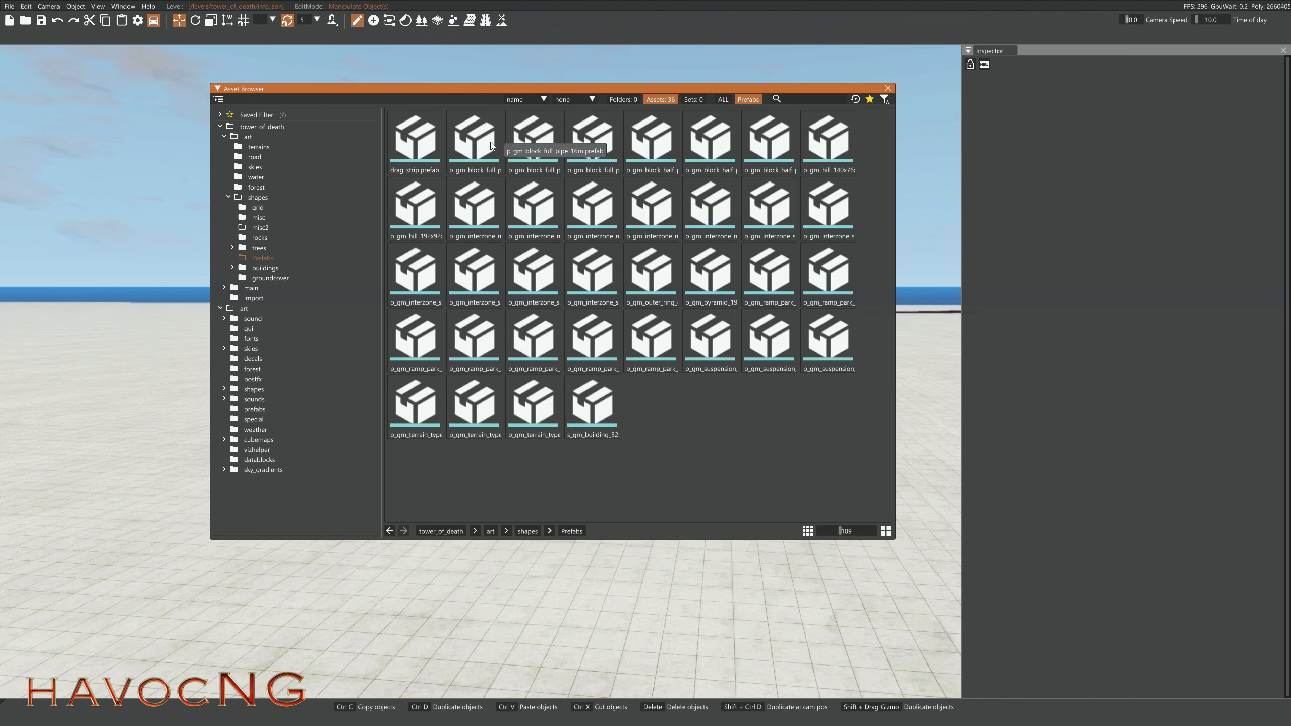
Step: Place the p_gm_ramp_park_block_05 and p_gm_interzone_structure_04 prefabs on the open ground near the police car
click(525, 344)
drag(525, 344, 166, 438)
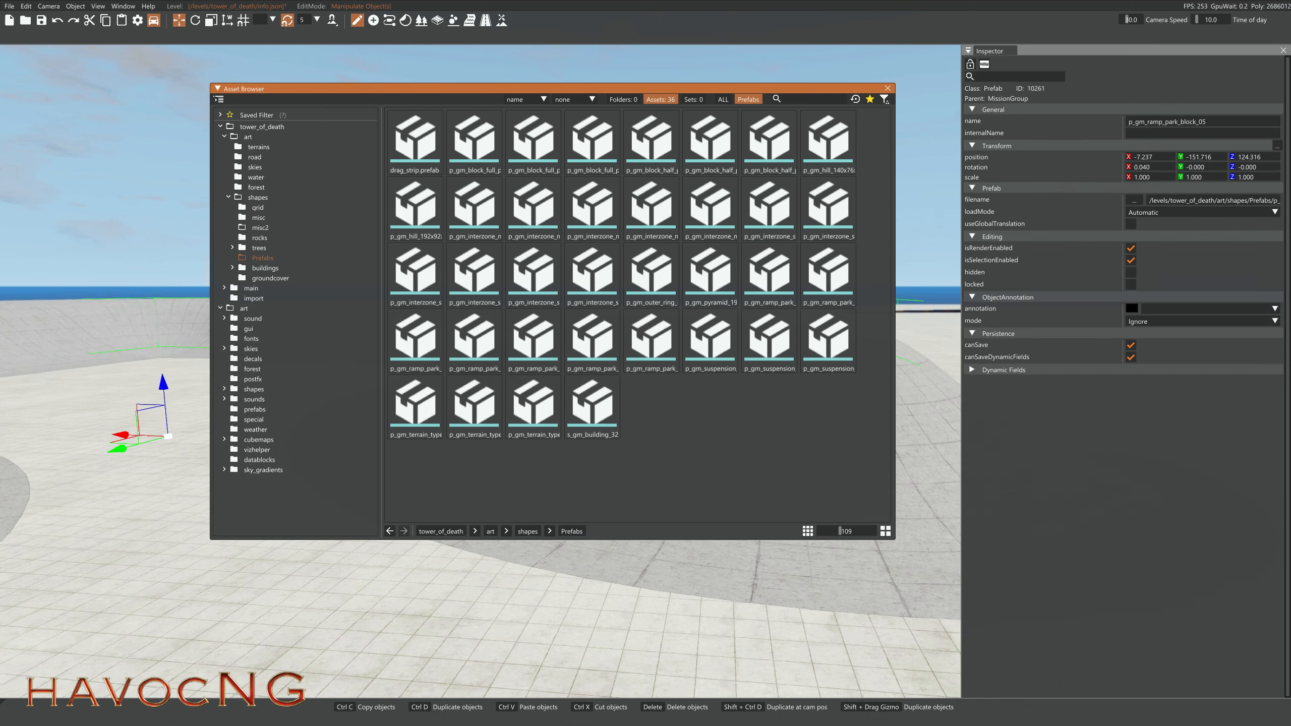
right_click(166, 437)
key(s)
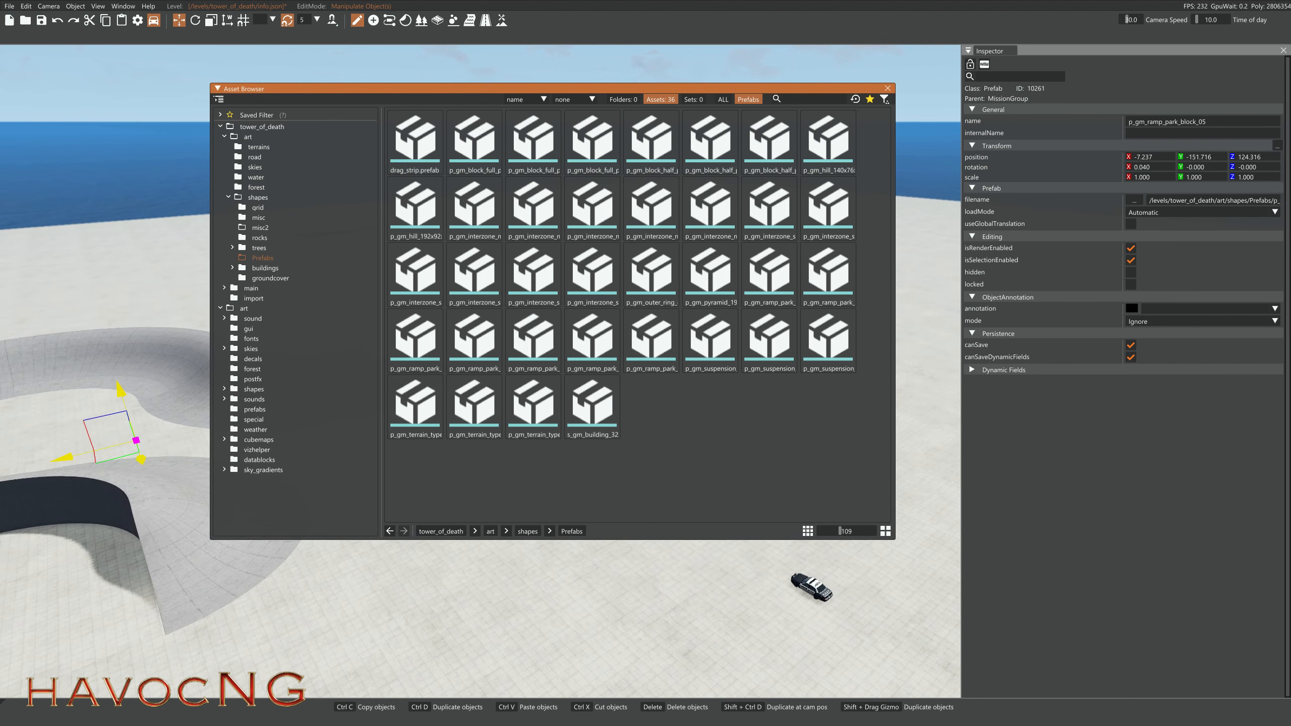
click(549, 272)
drag(562, 497, 570, 572)
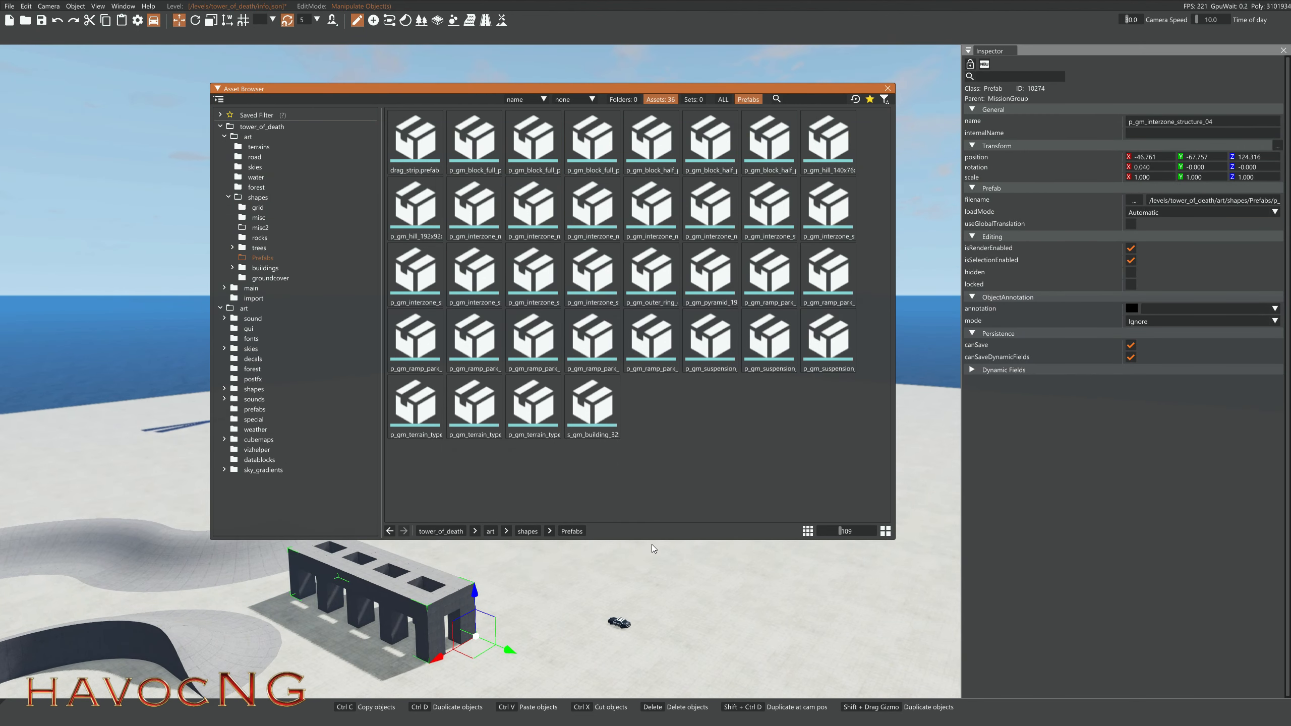
Step: Shorten the Asset Browser and place the p_gm_interzone_mild_jumps_05, p_gm_outer_ring_old and p_gm_ramp_park_block6 prefabs, removing the selected extra outer ring
drag(652, 540, 651, 380)
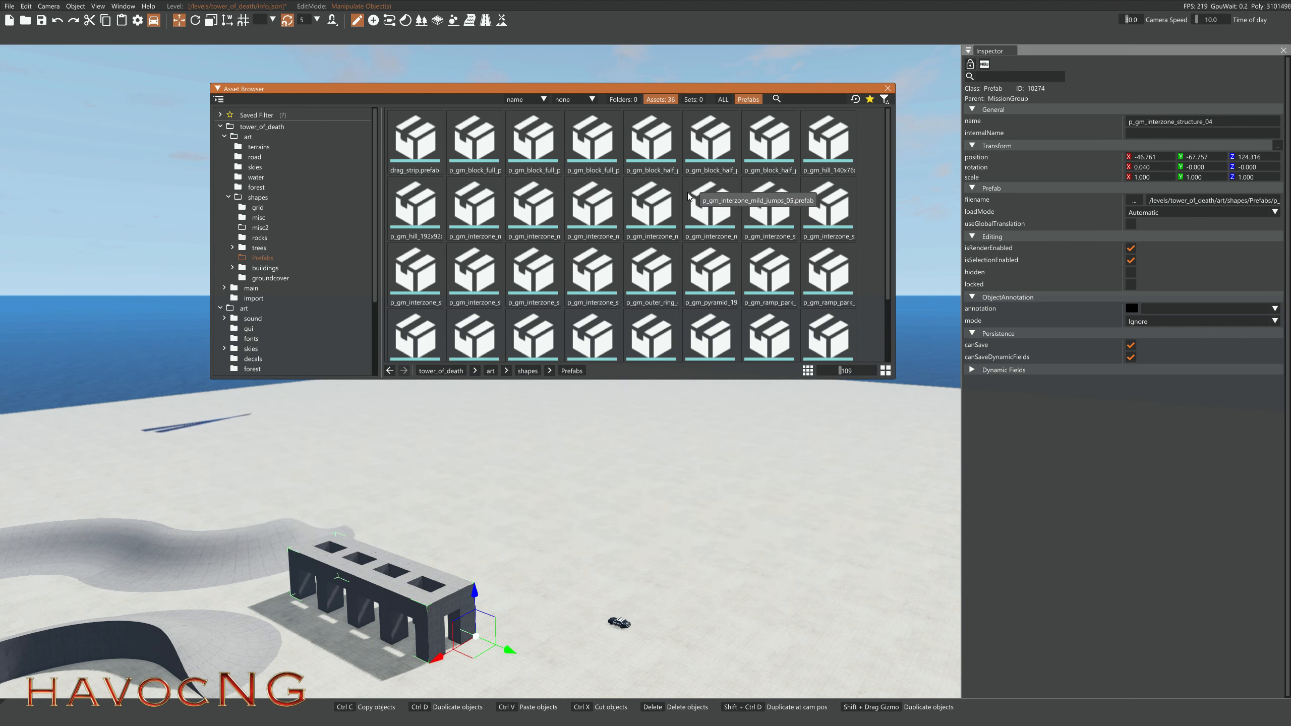
drag(688, 191, 729, 466)
drag(651, 271, 808, 488)
click(668, 288)
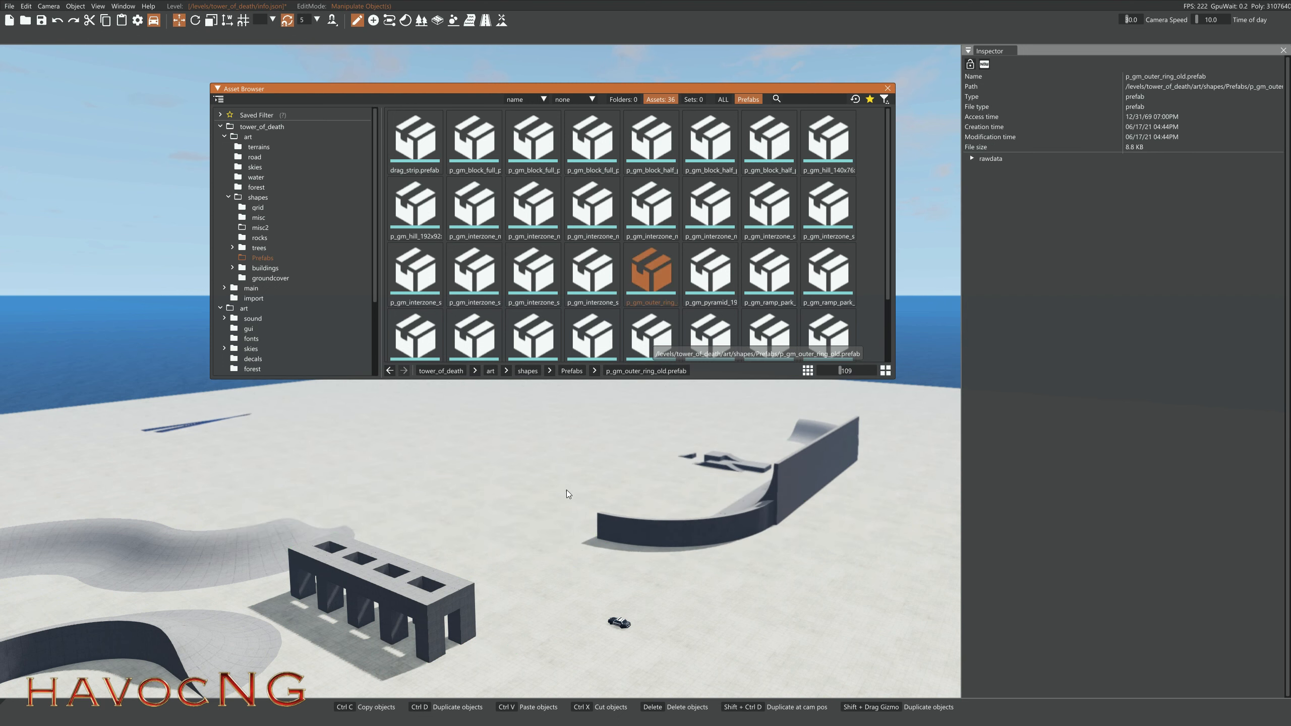
click(542, 521)
drag(536, 485, 503, 453)
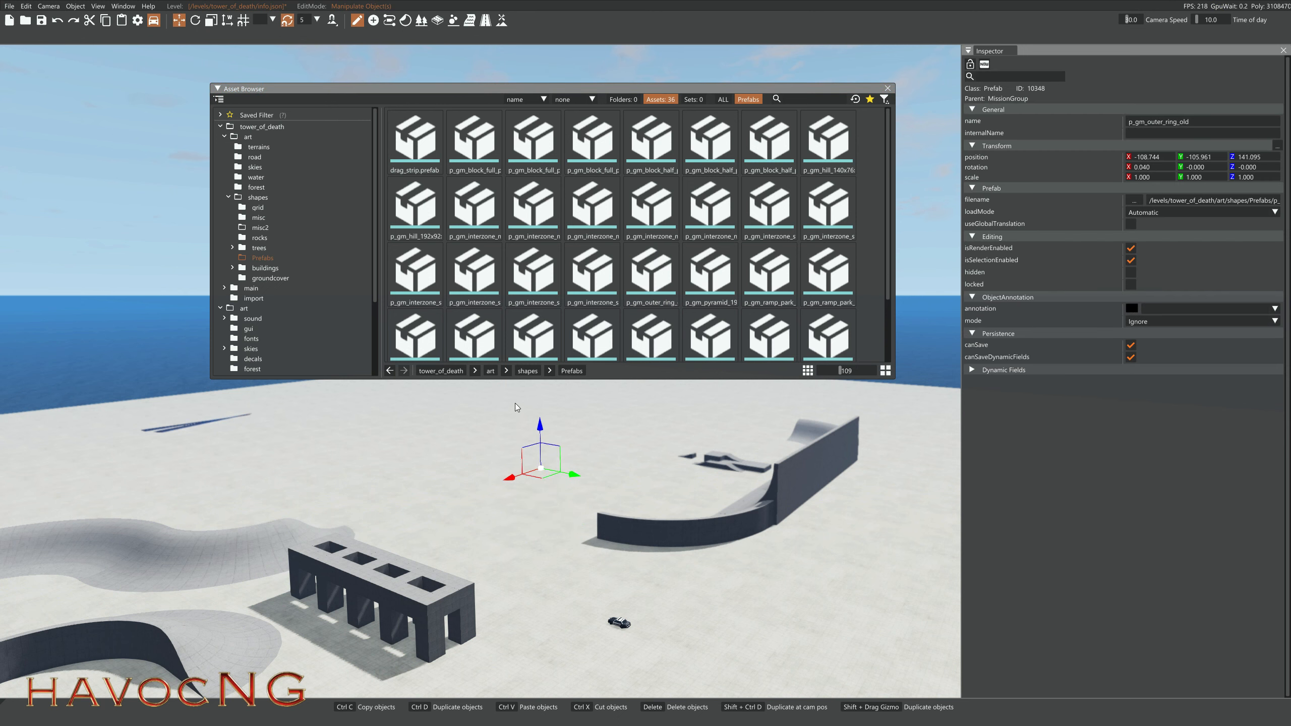
key(Delete)
drag(521, 340, 543, 539)
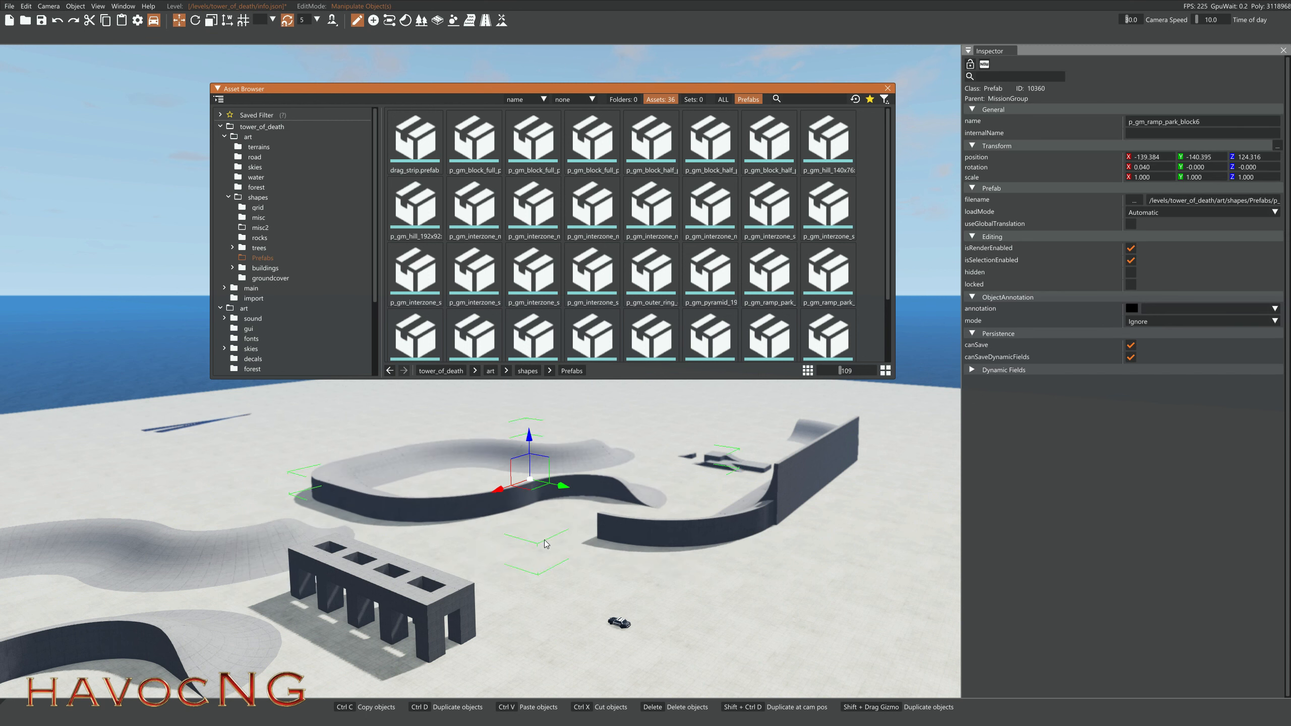
Step: Delete all the placed test prefabs from the level
key(Delete)
click(688, 533)
key(Delete)
click(703, 502)
key(Delete)
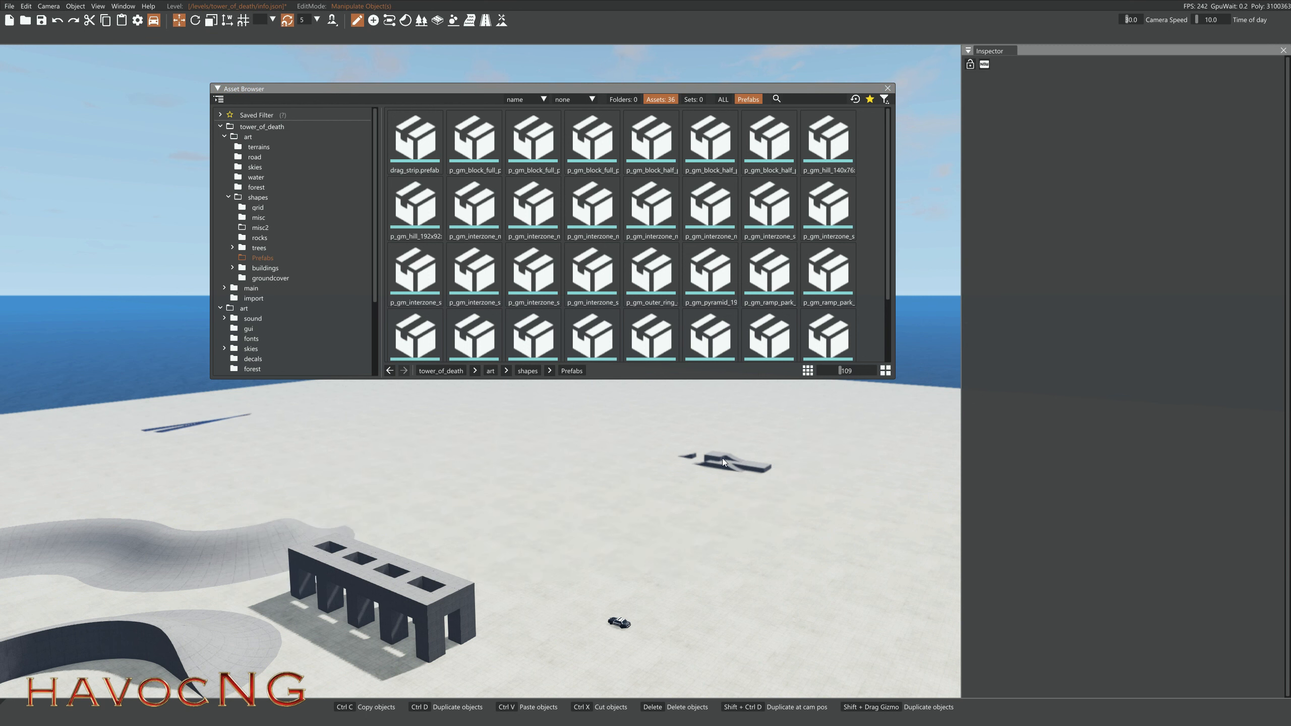
click(722, 458)
key(Delete)
key(ctrl+z)
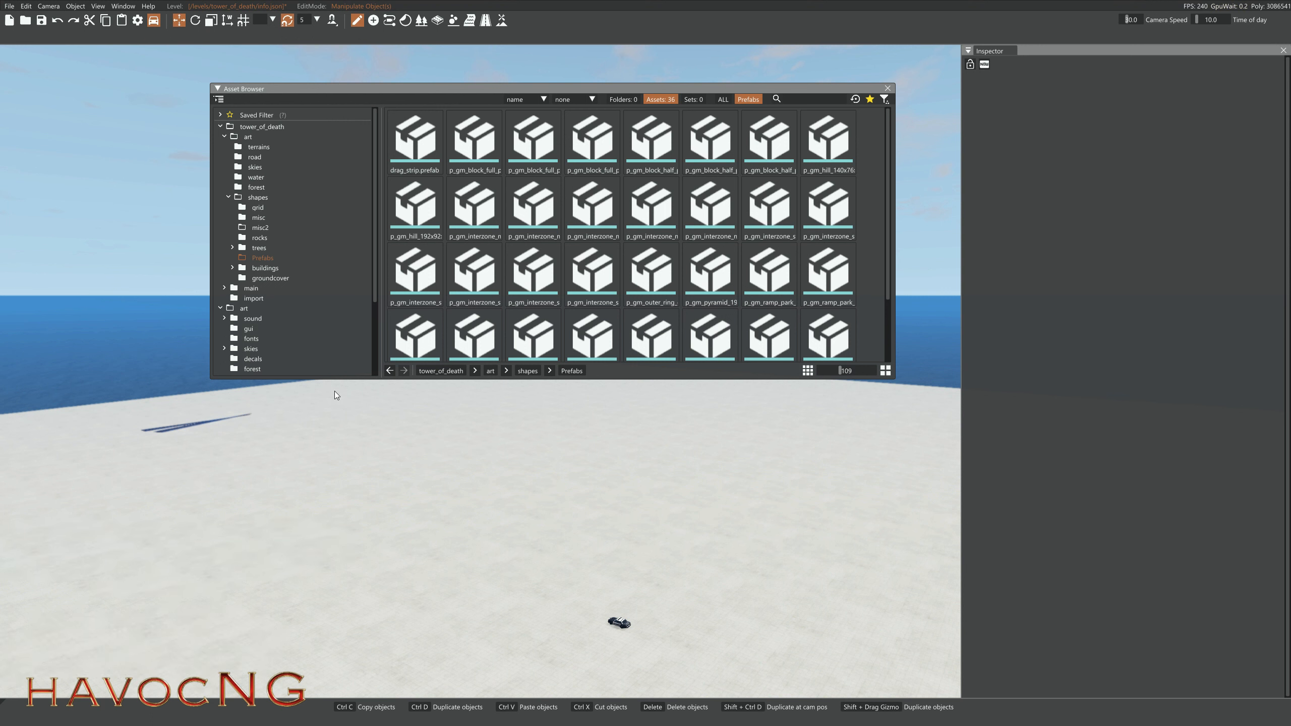
Step: Enlarge the Asset Browser, show the grid folder under art/shapes, and place a frontal barrier mesh on the ground near the car
double_click(325, 377)
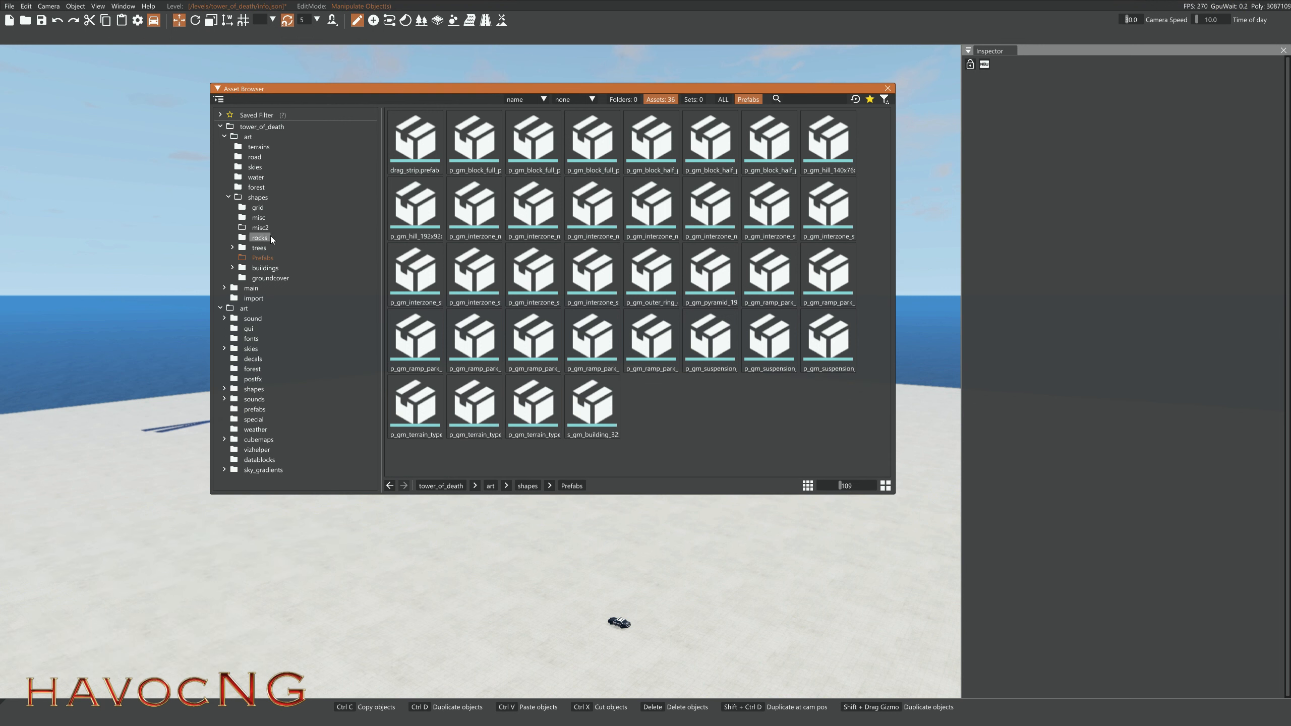
click(257, 207)
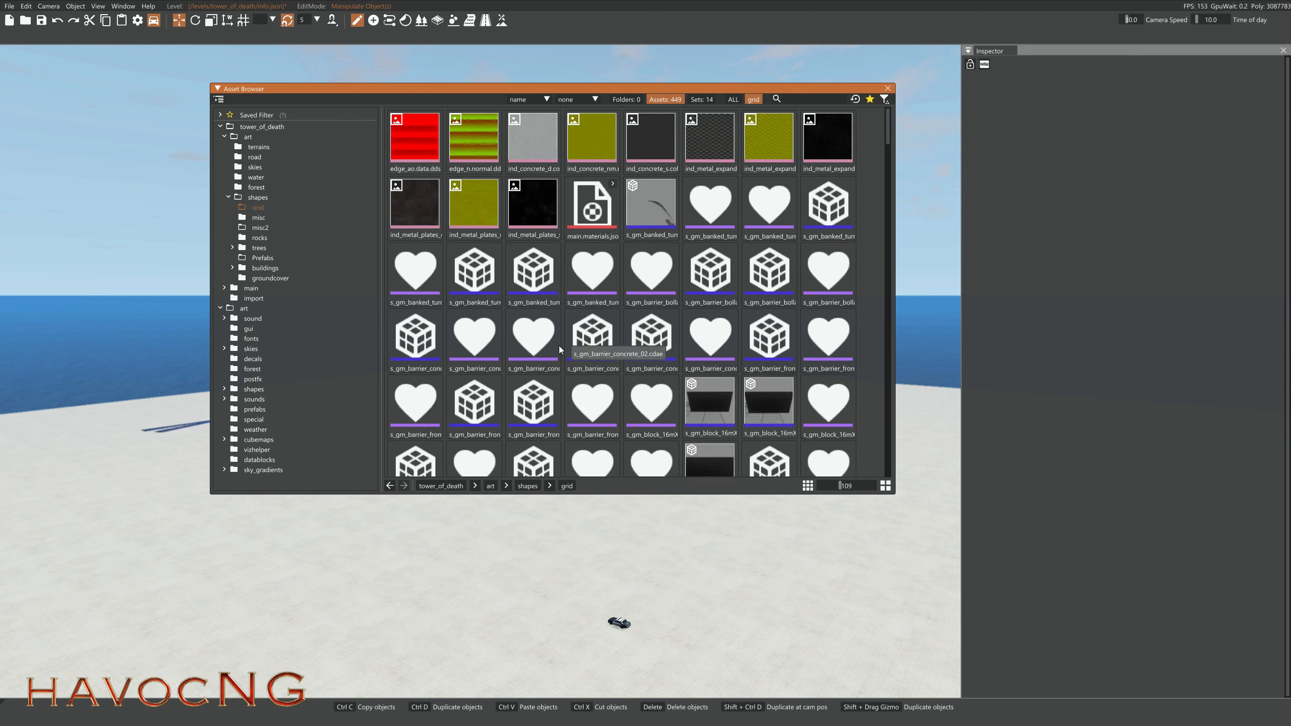
scroll(615, 344, down, 2)
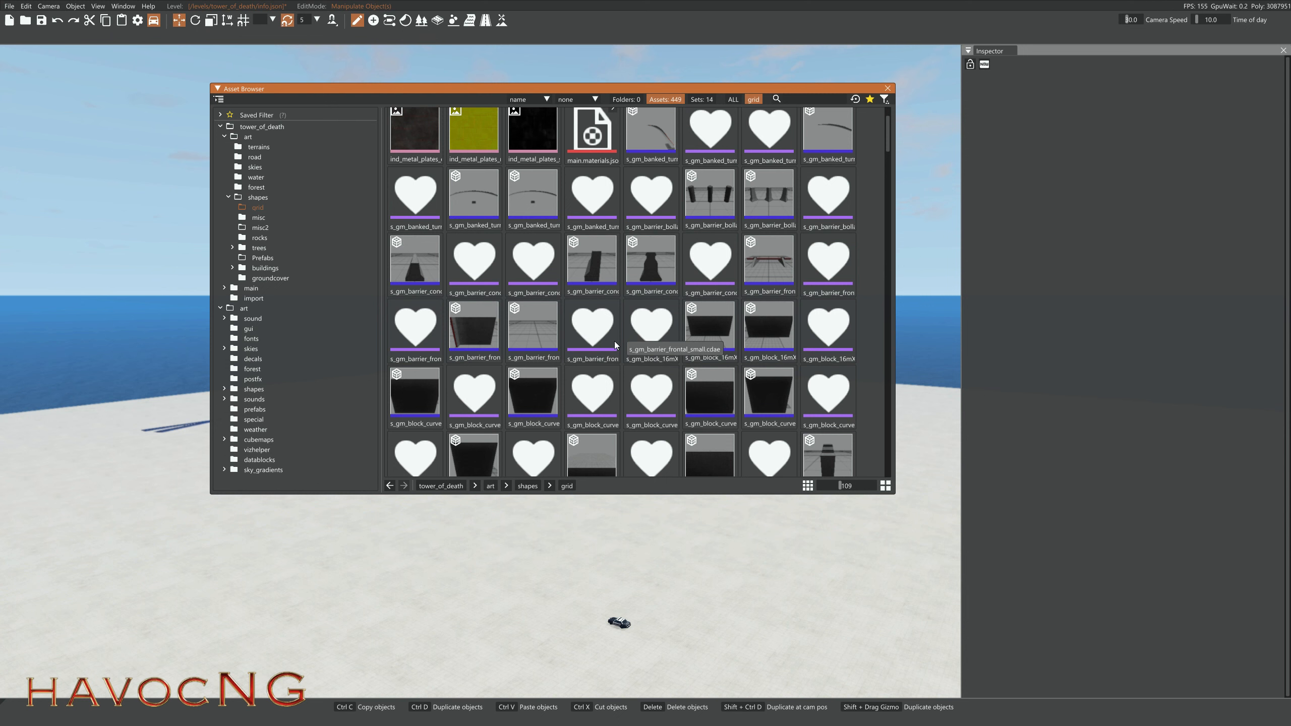
drag(769, 259, 481, 572)
Step: Place the s_gm_block_curved_32m.dae, s_gm_crawl_02.dae and s_gm_crawl_05.dae meshes from the grid folder around the car
scroll(636, 331, down, 3)
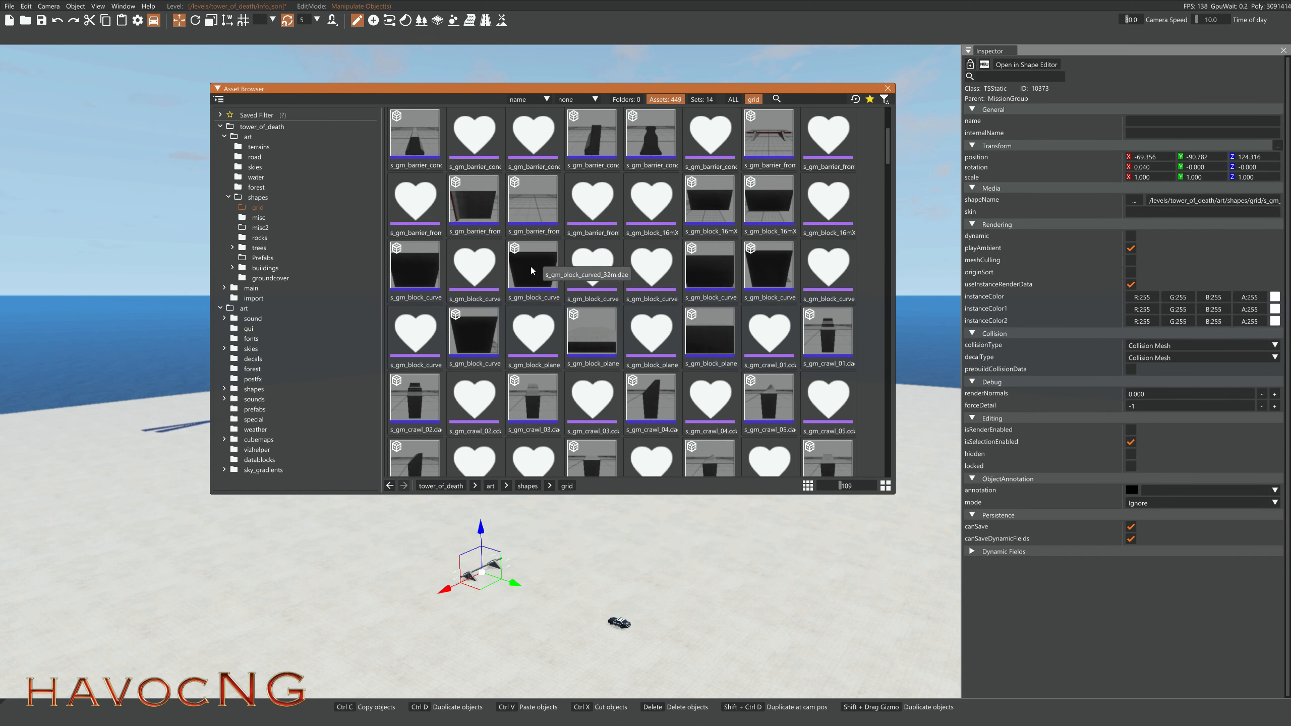
drag(530, 264, 285, 585)
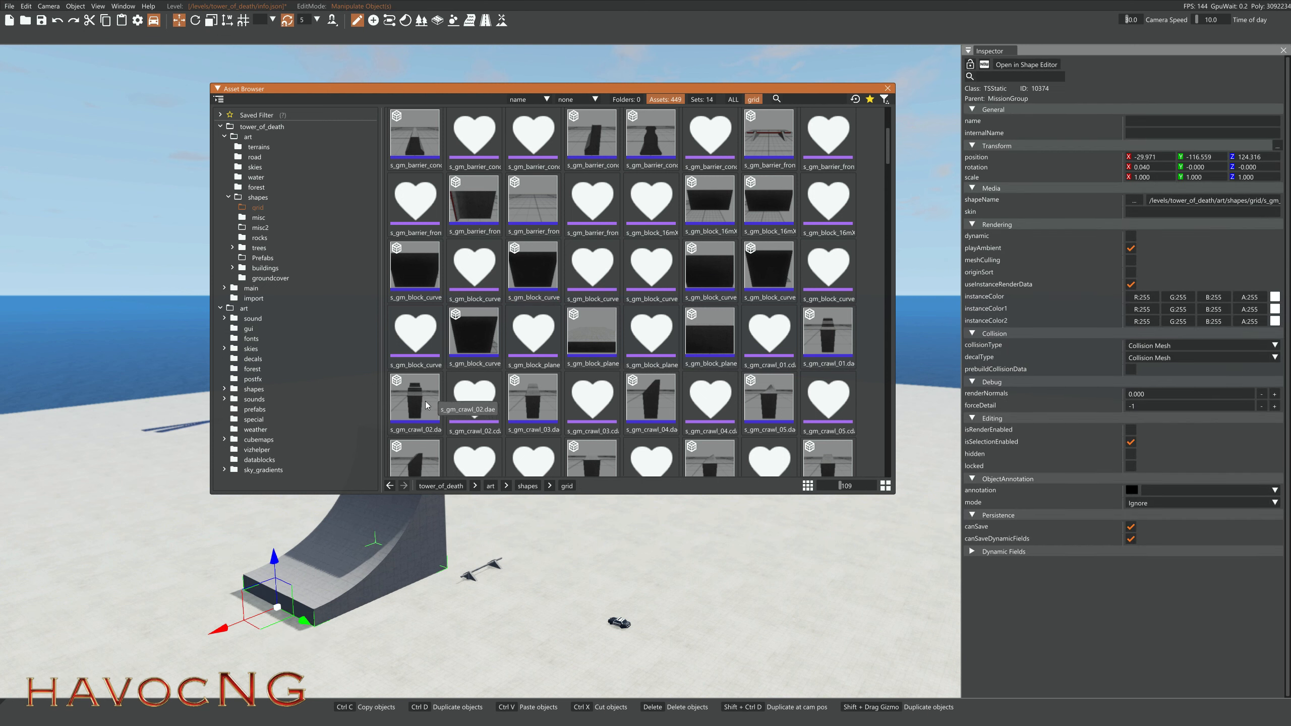
drag(415, 399, 687, 577)
drag(764, 401, 783, 604)
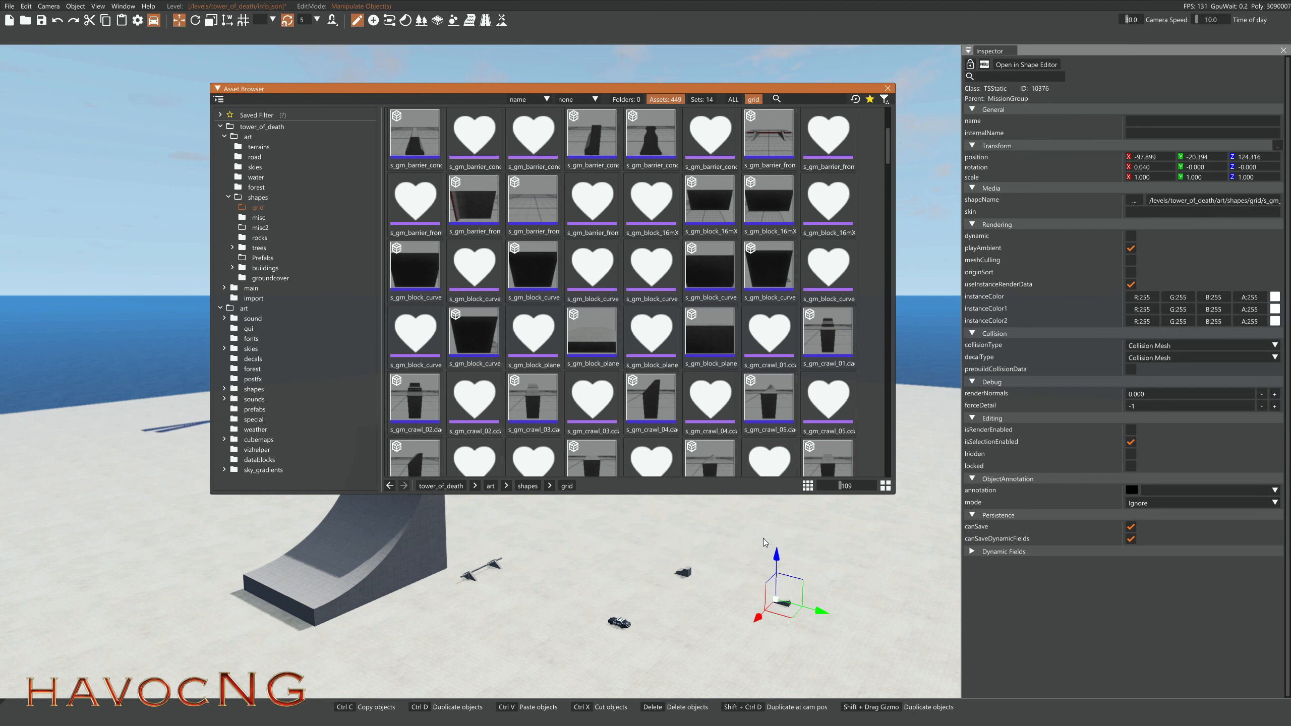
Step: Collapse the Asset Browser and examine the placed grid meshes from several sides to check their materials
click(217, 89)
key(w)
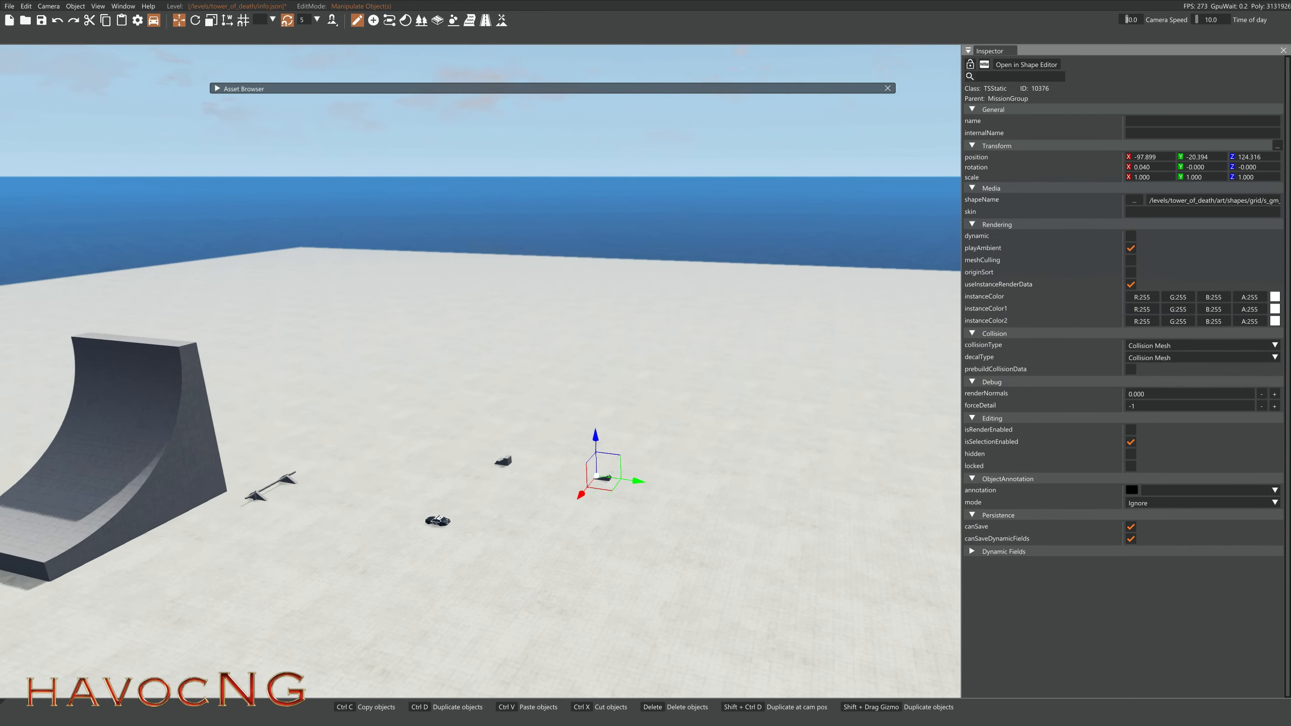
key(d)
key(s)
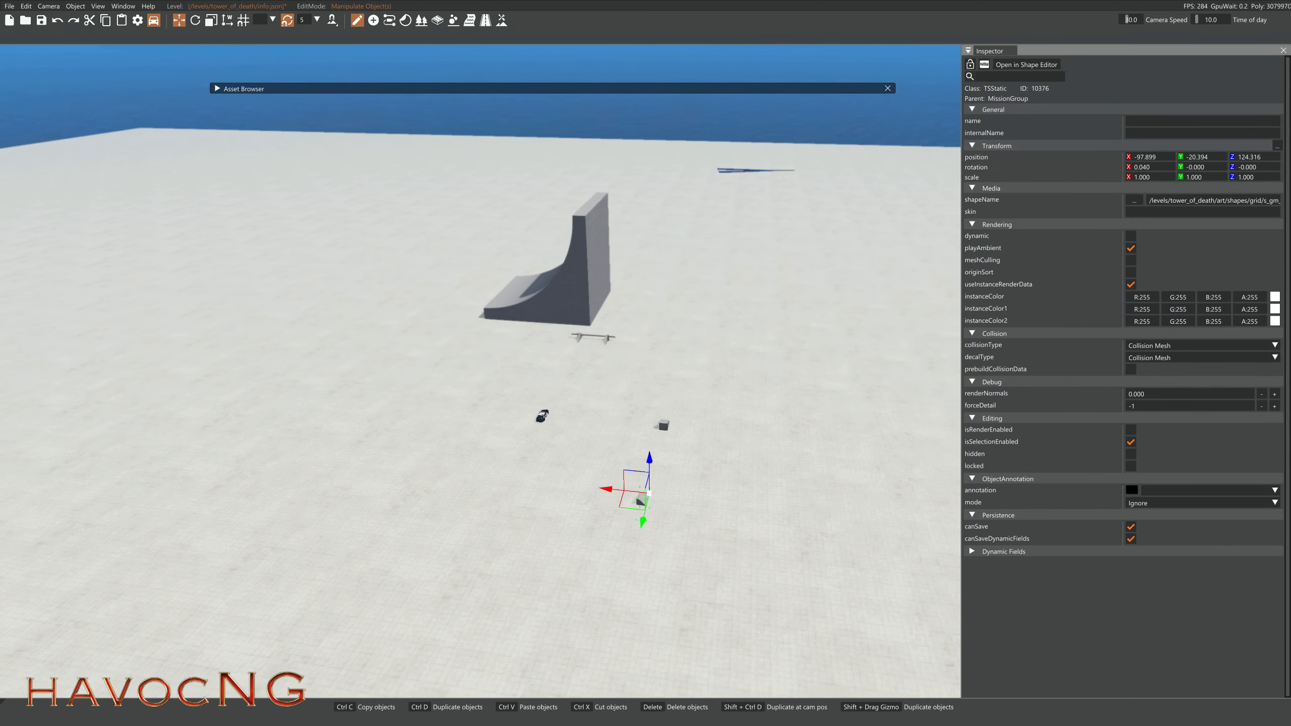
drag(480, 371, 472, 407)
key(d)
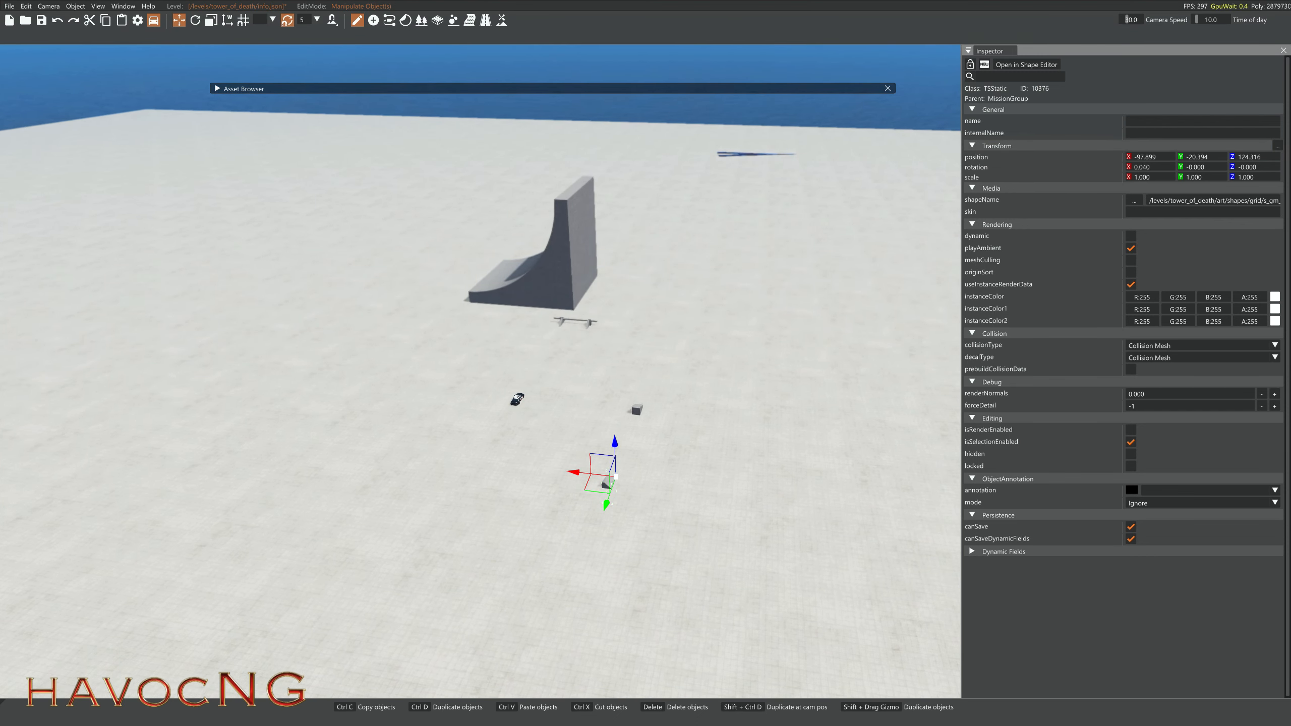
key(w)
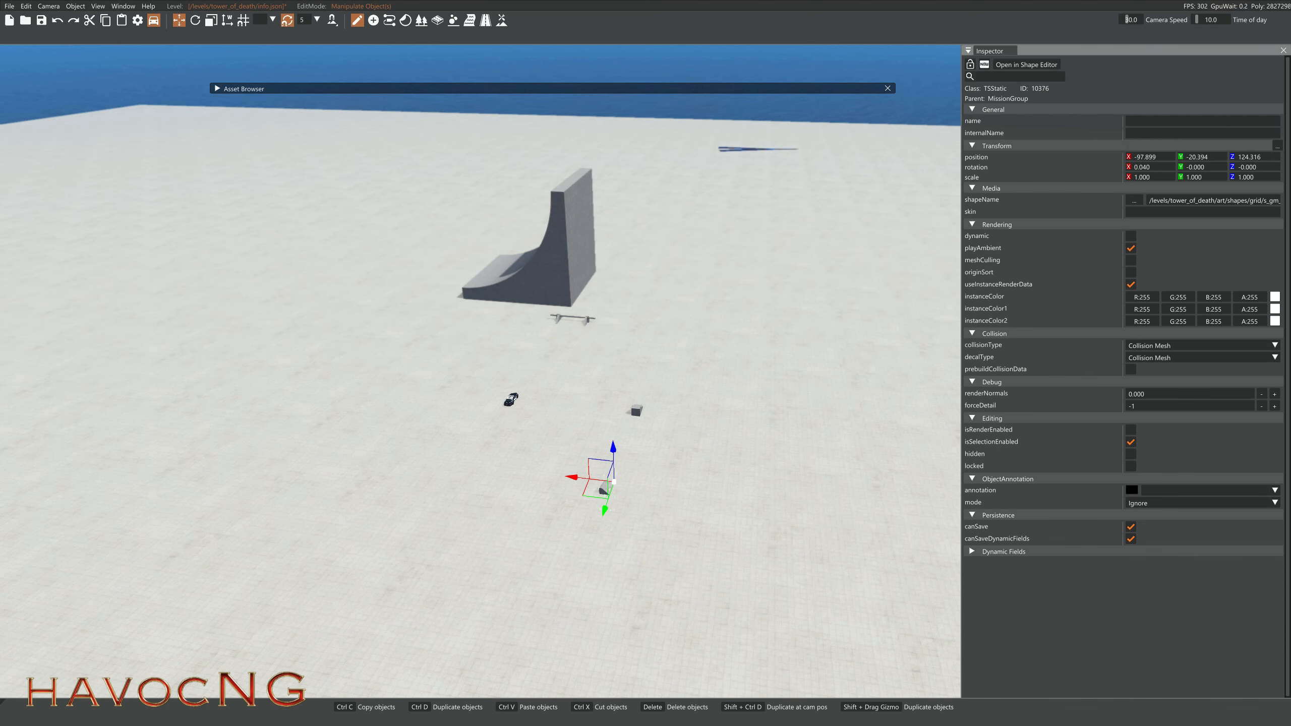
key(w)
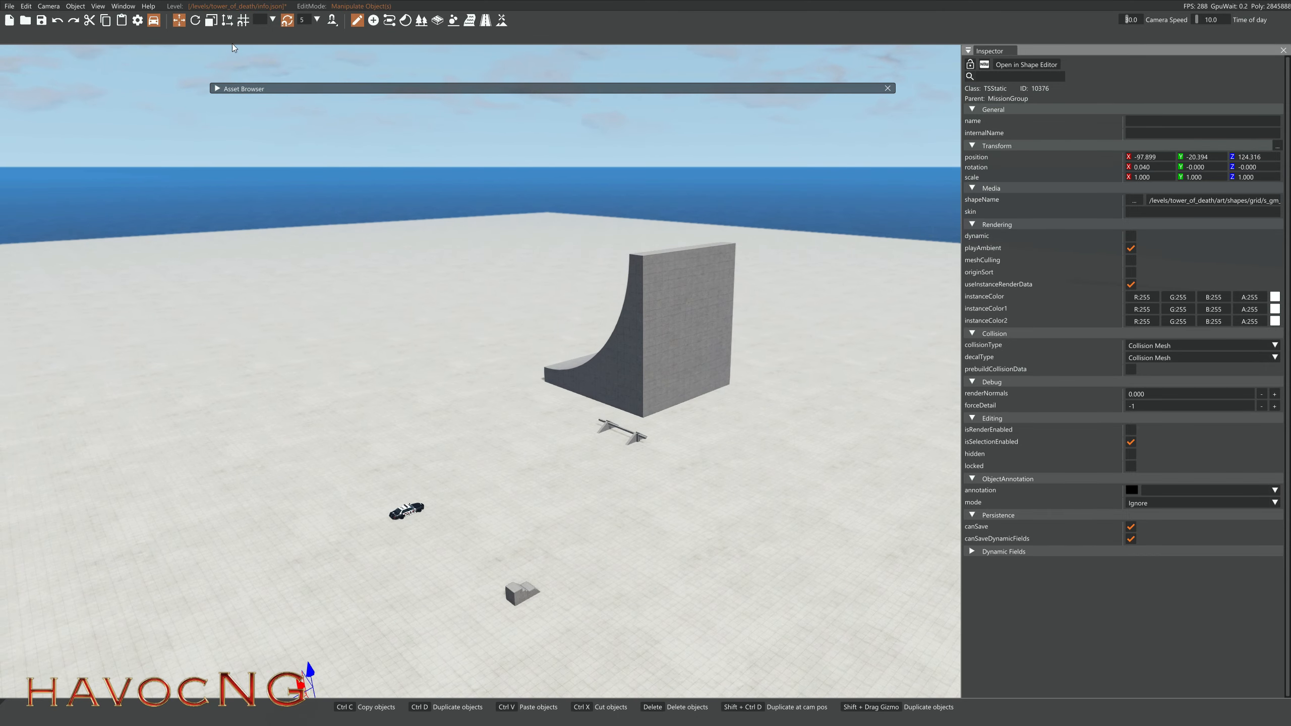
Step: Place another s_gm_crawl_05.dae mesh on the ground near the police car and collapse the Asset Browser
click(217, 89)
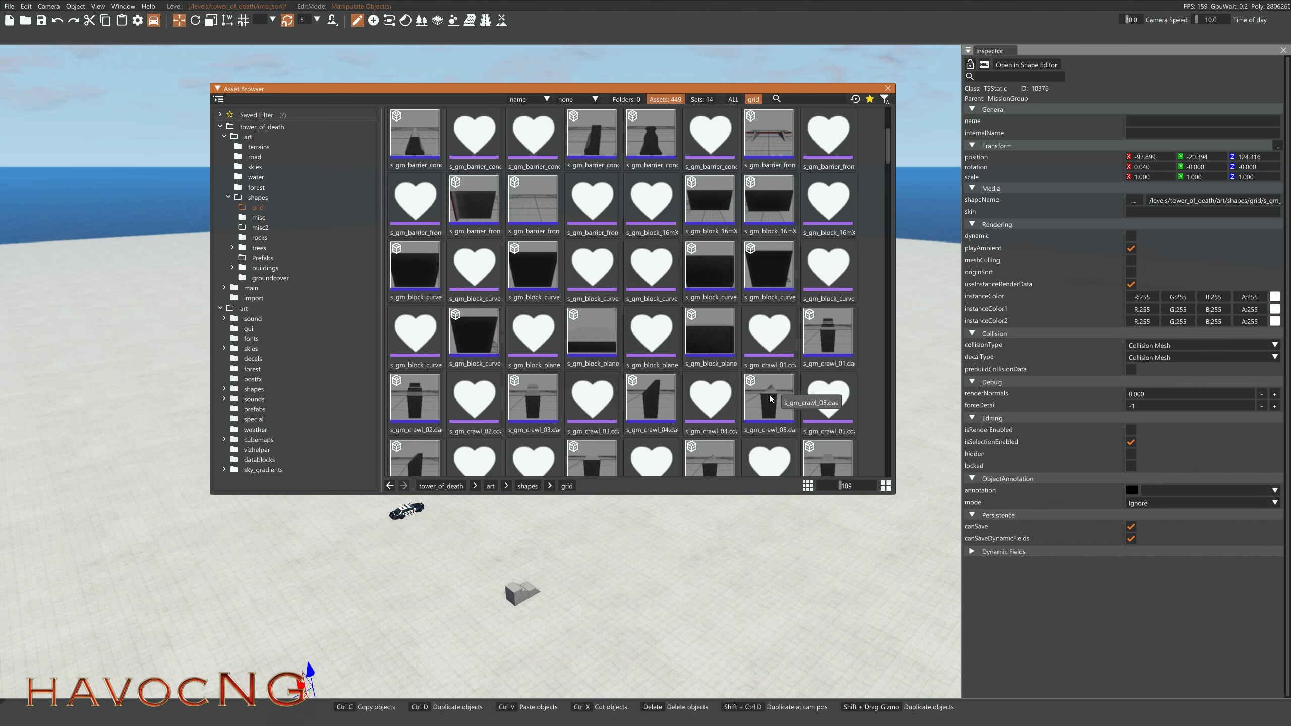
drag(769, 390, 416, 586)
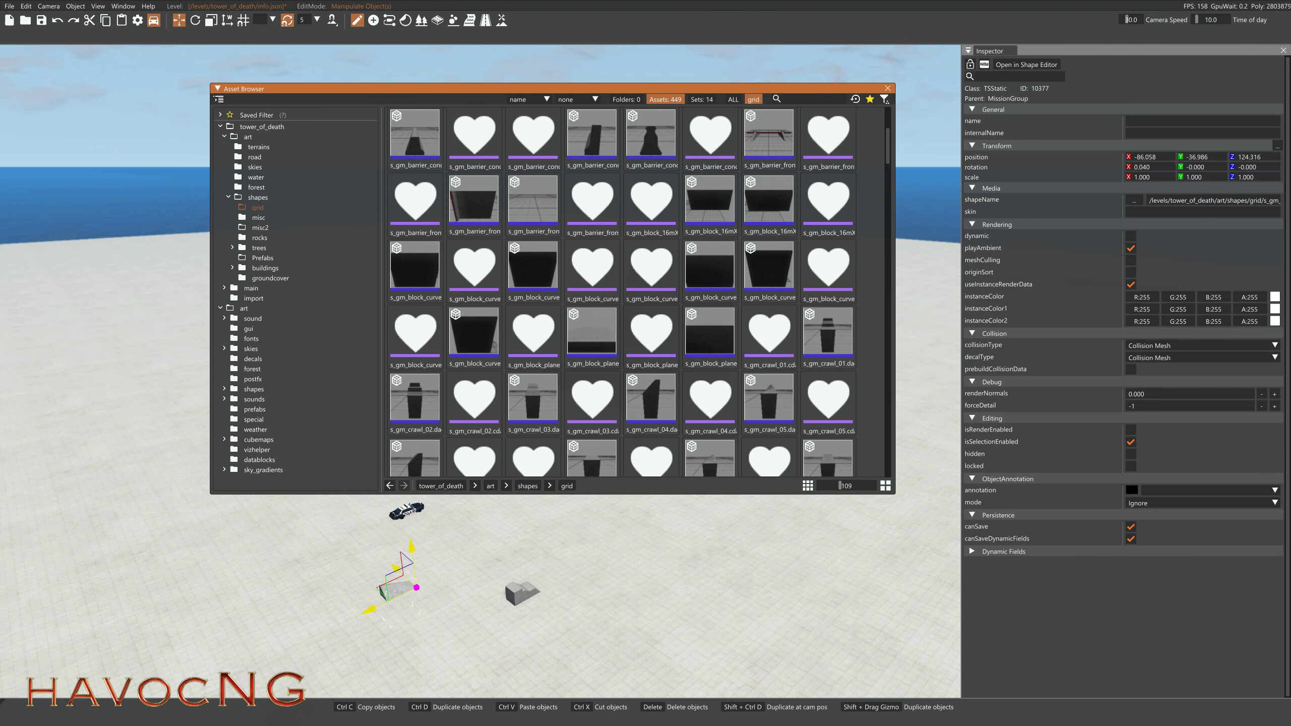
click(217, 89)
Step: Examine the concrete textures of the barrier and the curved block up close, and the whole group of meshes from farther away
key(s)
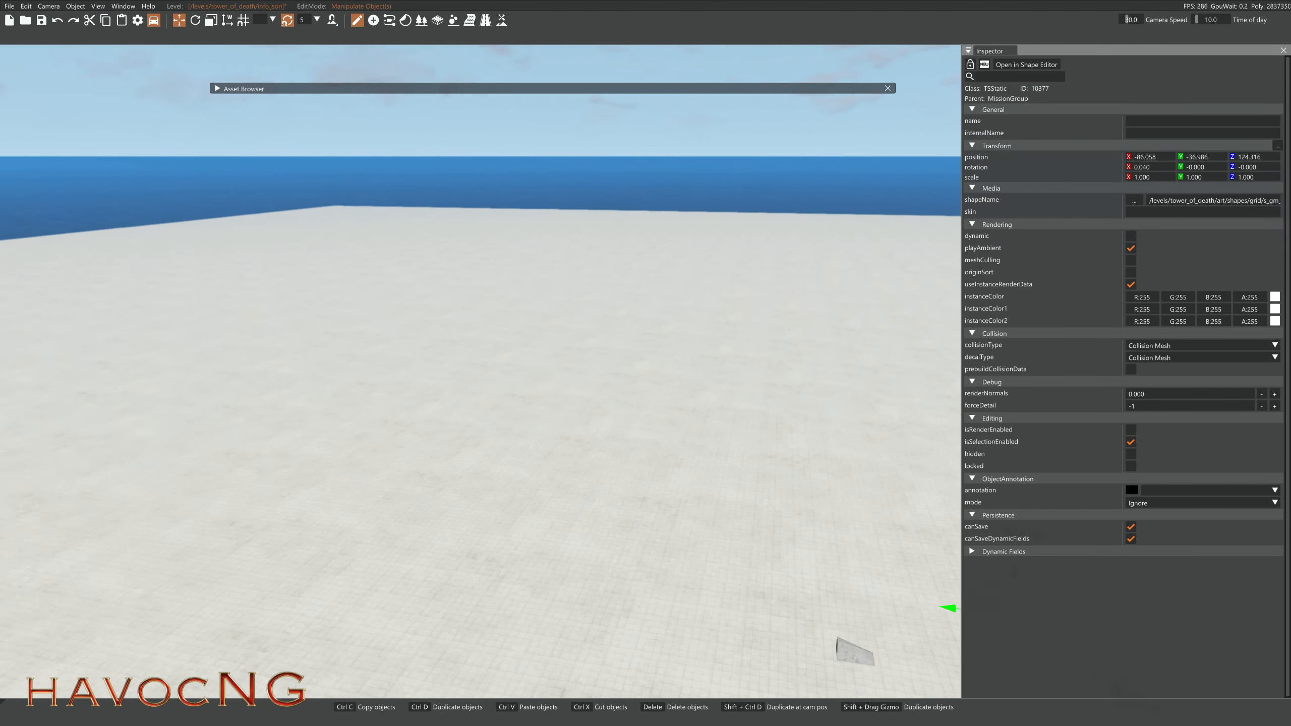
key(d)
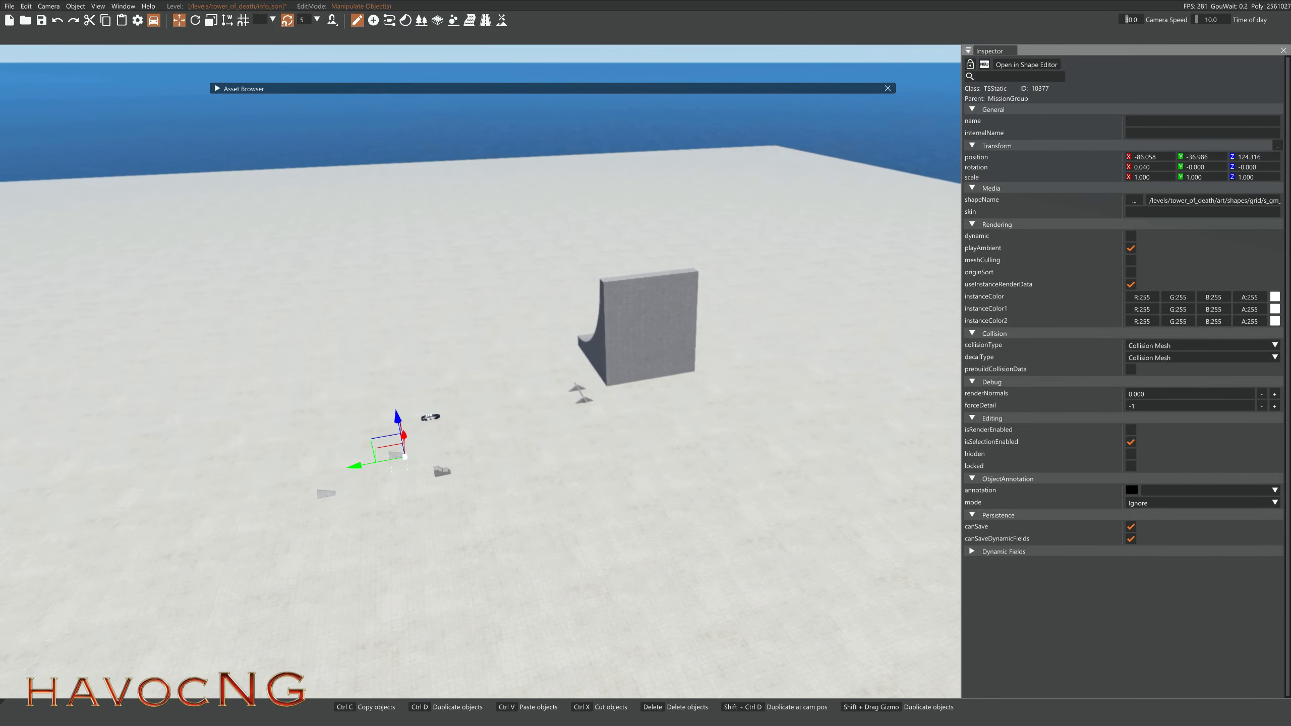
key(w)
key(w)
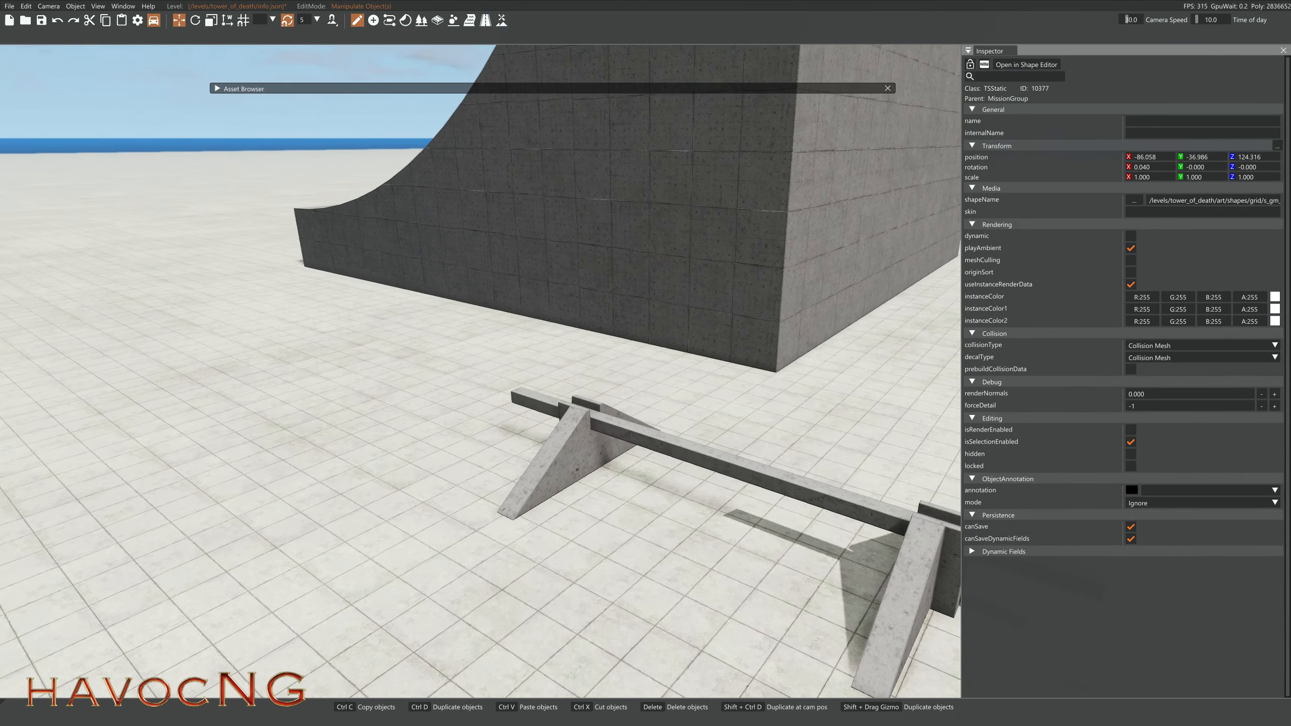
key(a)
key(s)
key(s)
key(d)
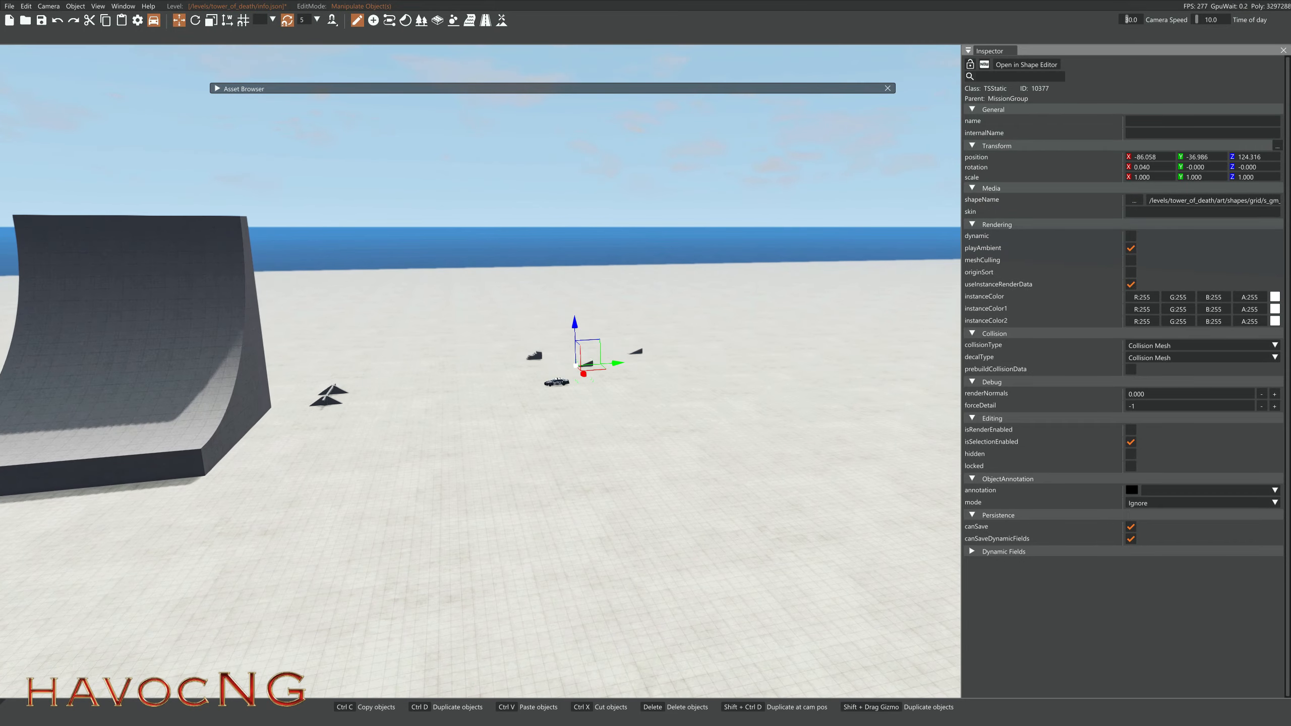